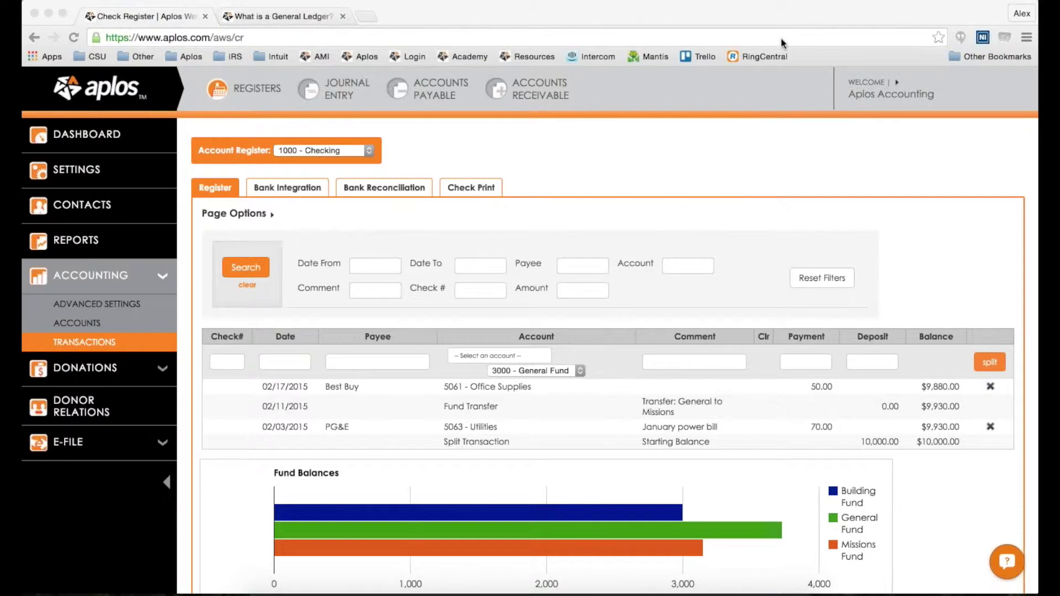
# Step: View the accounting Advanced Settings and return to the transaction registers
pyautogui.click(678, 174)
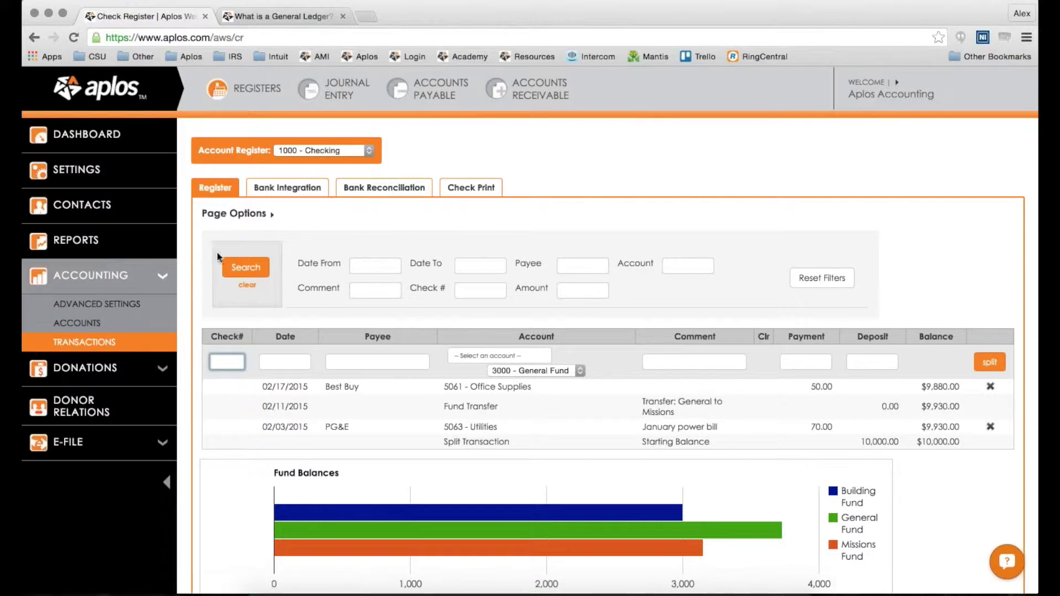
pyautogui.click(127, 308)
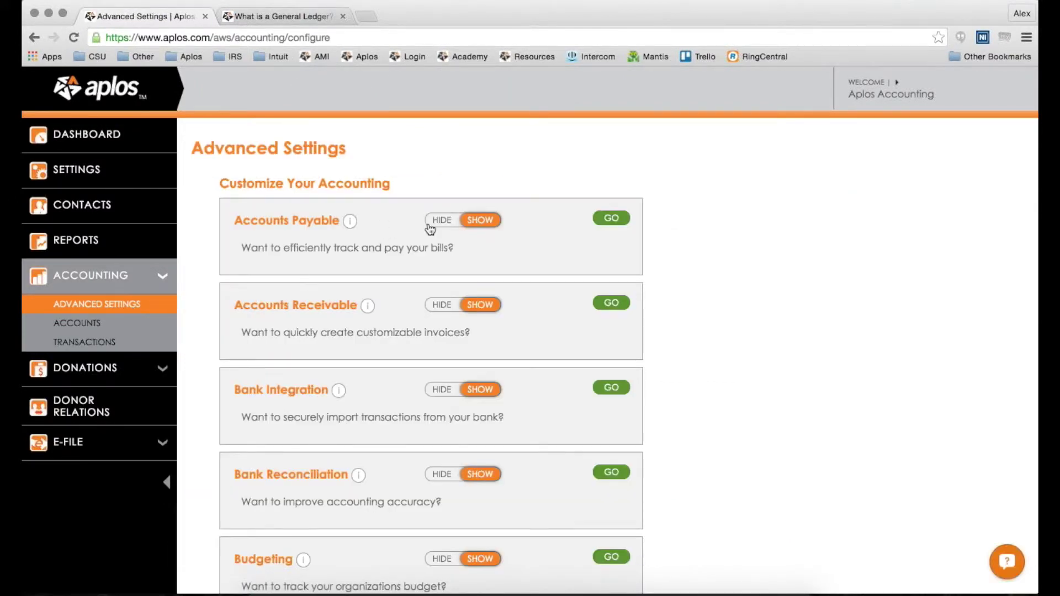
pyautogui.click(86, 343)
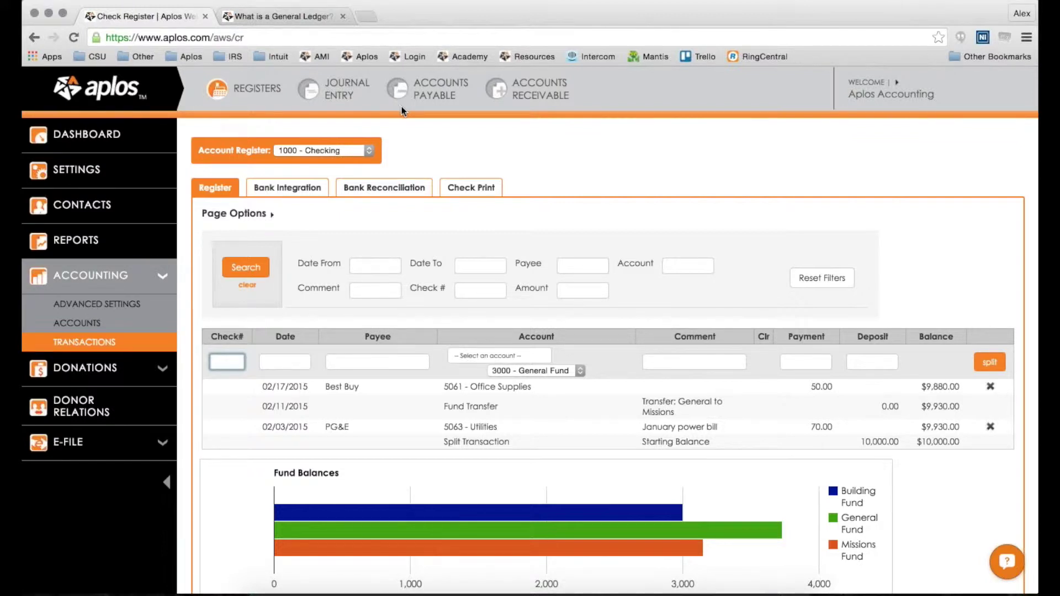
pyautogui.click(875, 90)
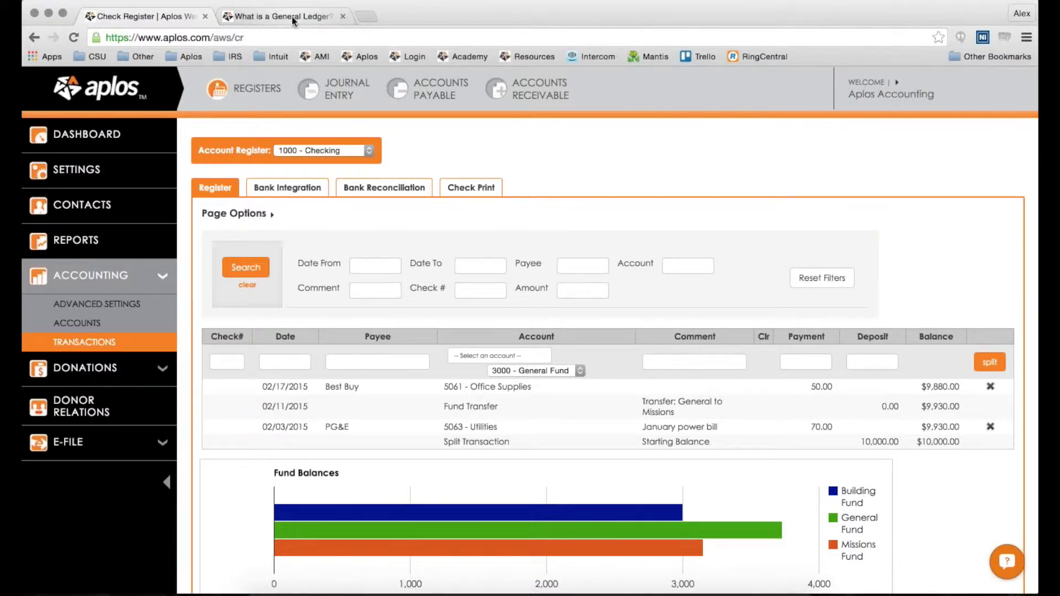
# Step: Open Lesson 4, What is a General Ledger?, from the Intro to Nonprofit Accounting course in Aplos Academy
pyautogui.click(312, 18)
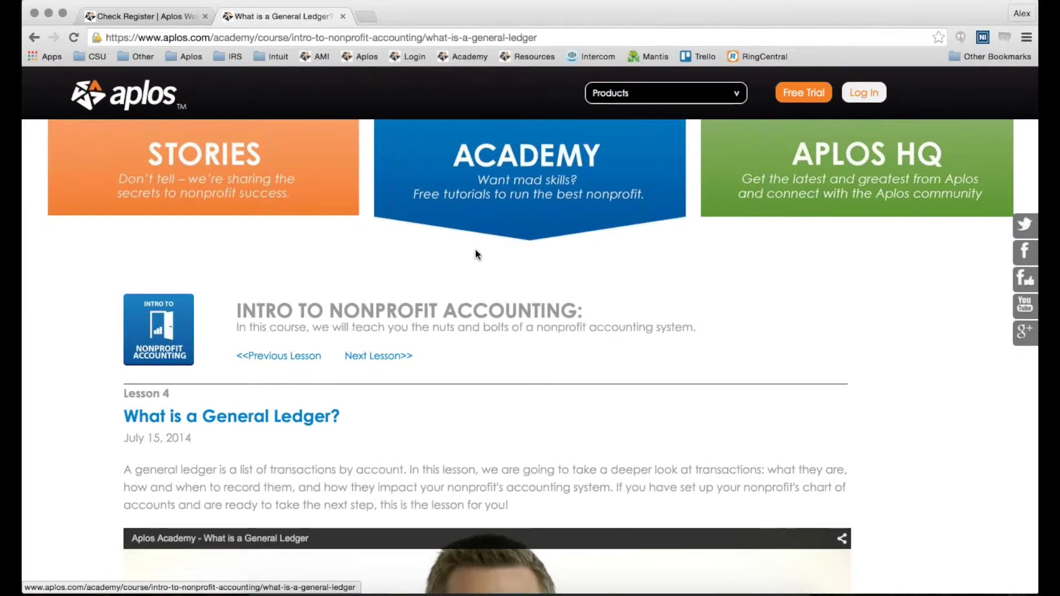
pyautogui.click(511, 180)
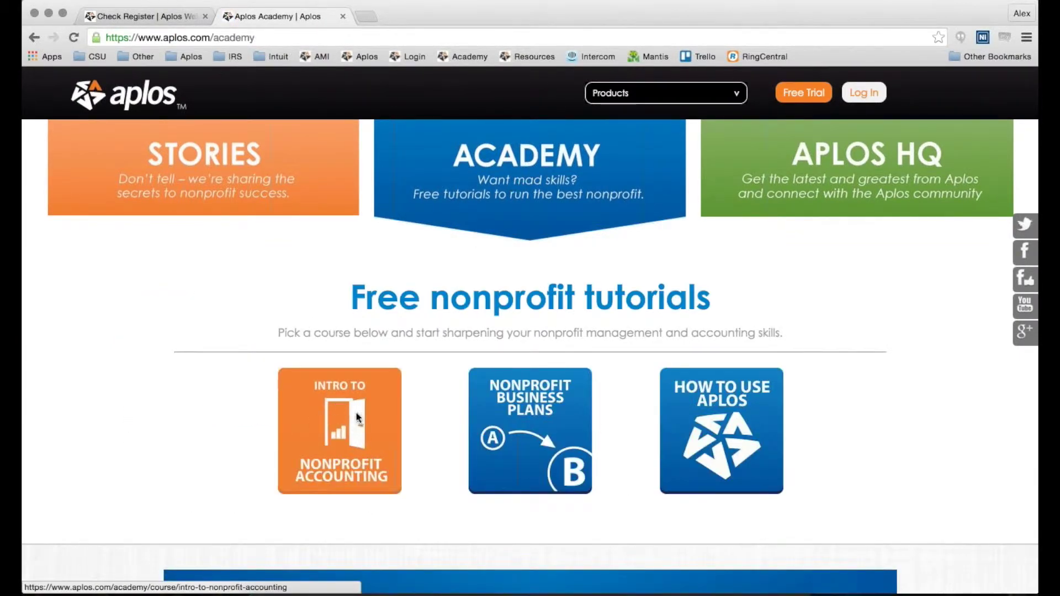
pyautogui.click(358, 435)
pyautogui.scroll(-10, 468, 324)
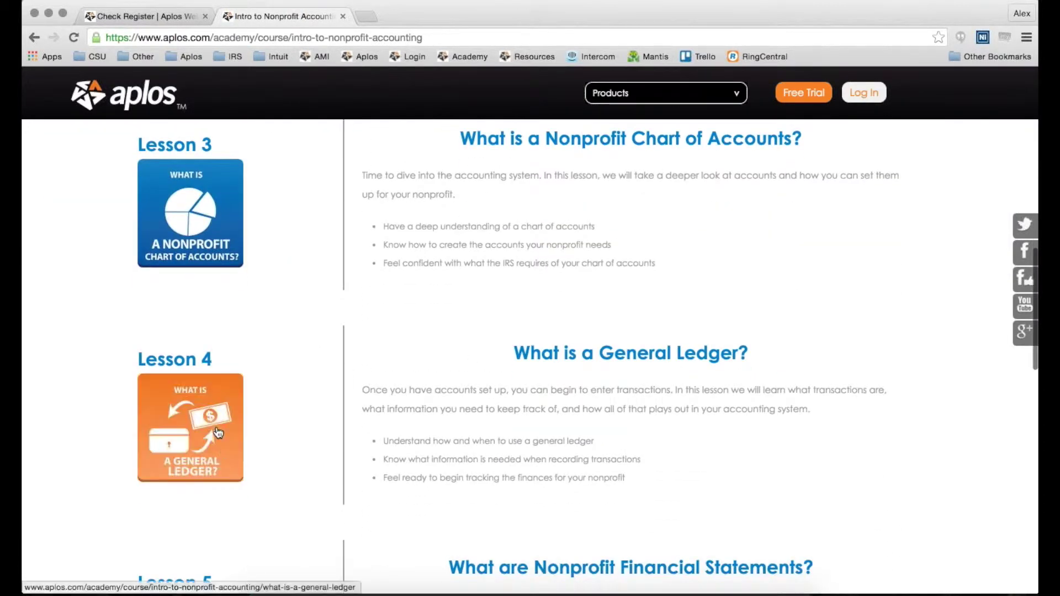
pyautogui.scroll(10, 334, 384)
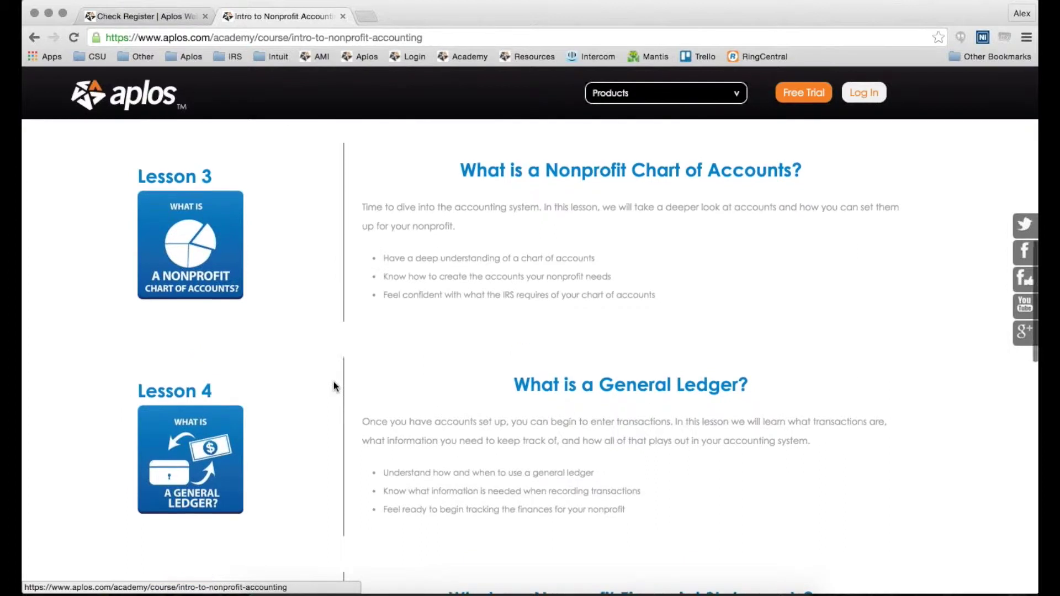
pyautogui.scroll(-5, 245, 324)
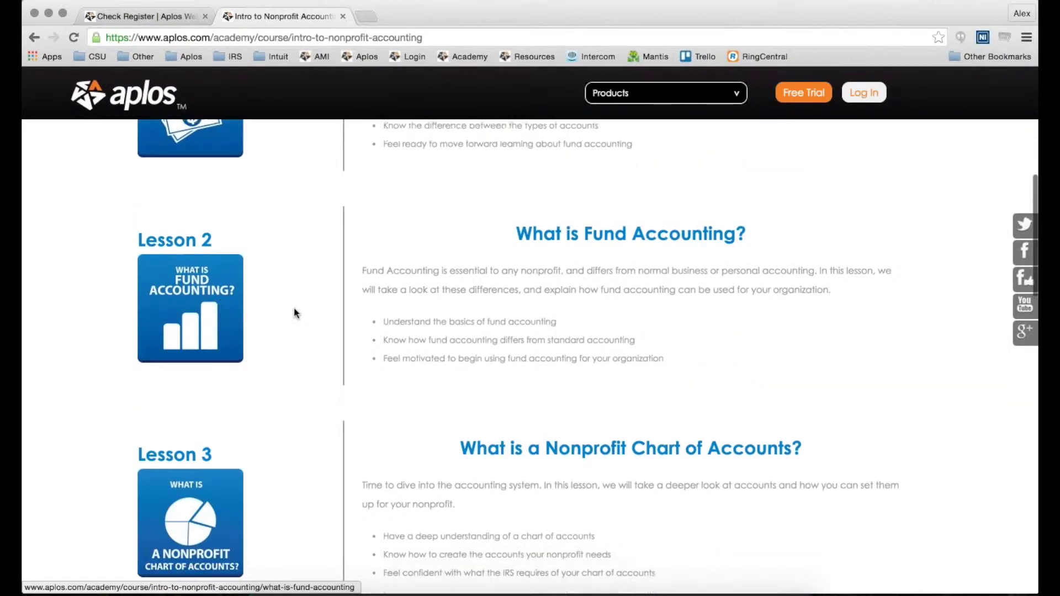
pyautogui.scroll(-3, 331, 303)
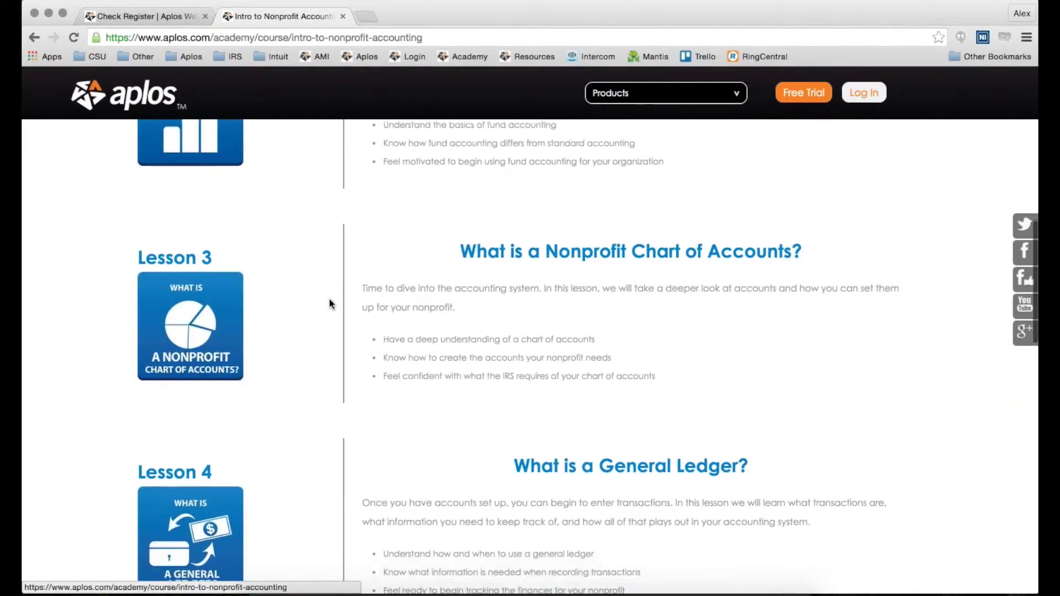
pyautogui.click(203, 426)
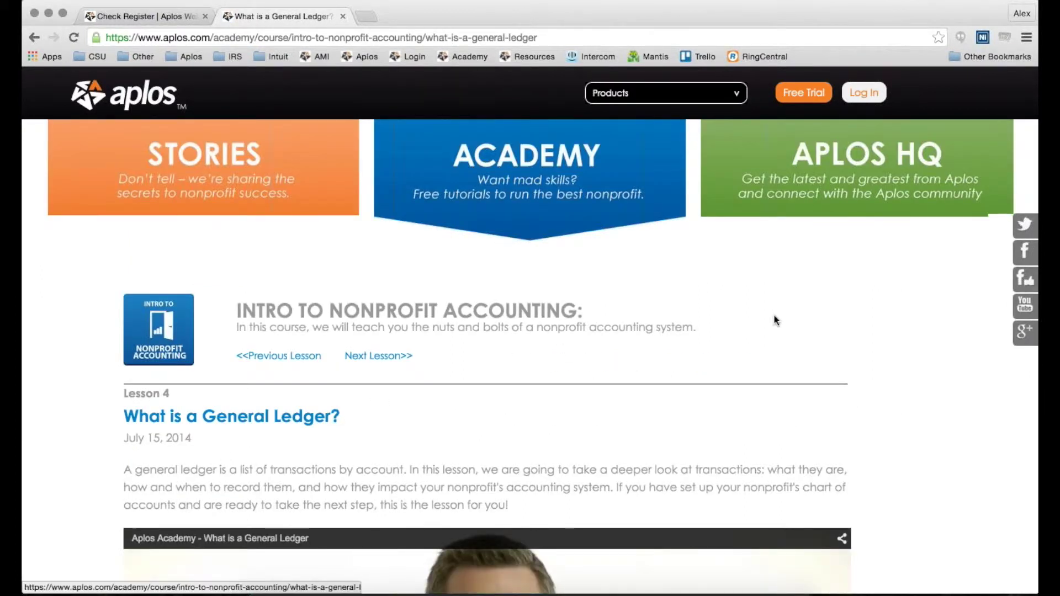
# Step: Look through the lesson's double-entry accounting chart and its debit and credit transaction examples
pyautogui.scroll(-6, 774, 318)
pyautogui.scroll(-15, 925, 269)
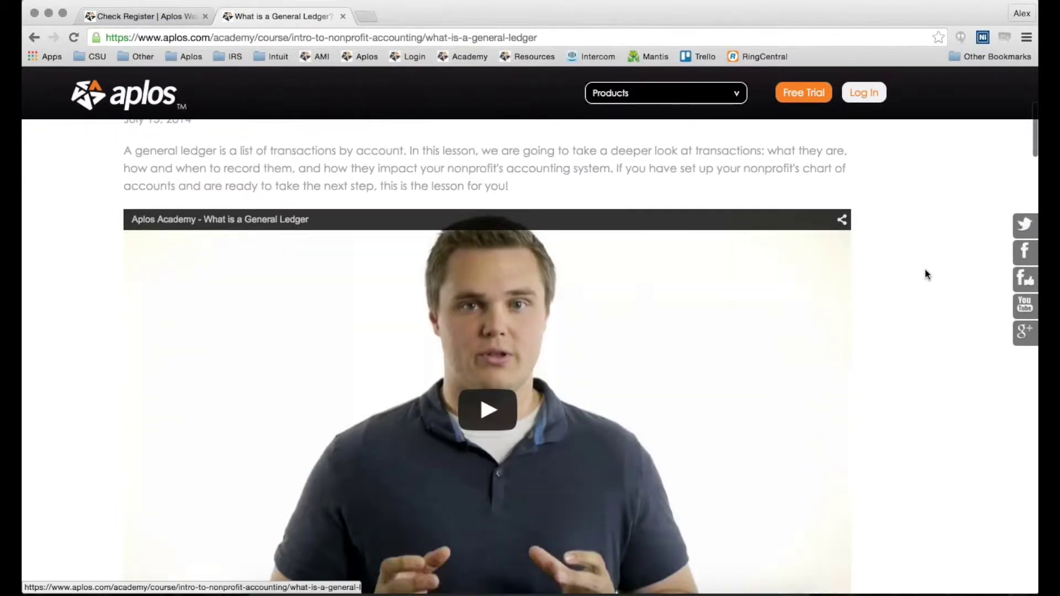
pyautogui.scroll(-20, 920, 272)
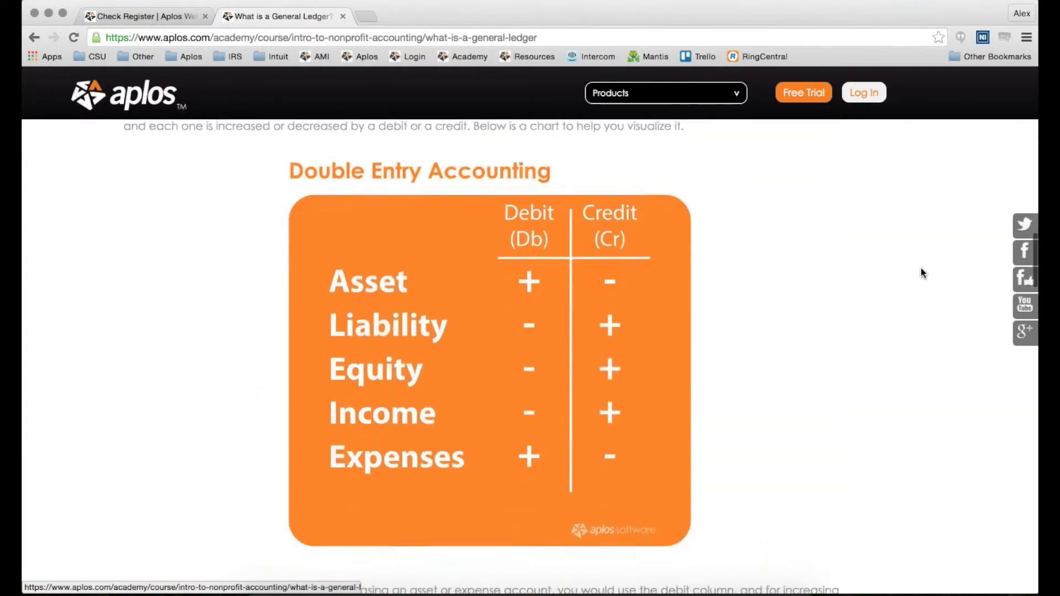
pyautogui.scroll(-6, 920, 270)
pyautogui.scroll(6, 919, 270)
pyautogui.scroll(3, 920, 270)
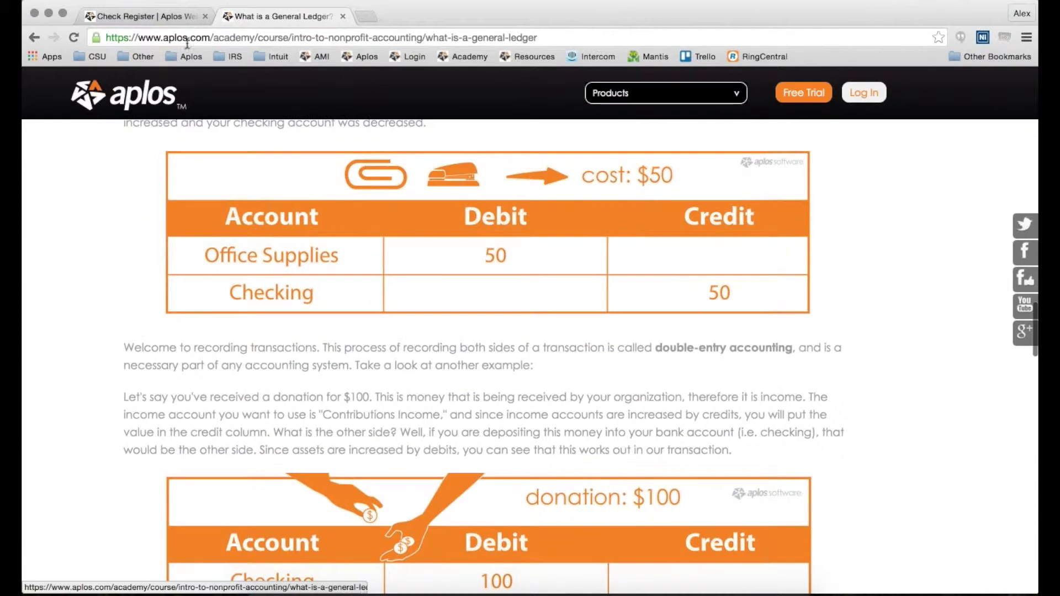
# Step: Return to the accounting site and check which asset accounts in the chart of accounts are used as registers
pyautogui.click(161, 18)
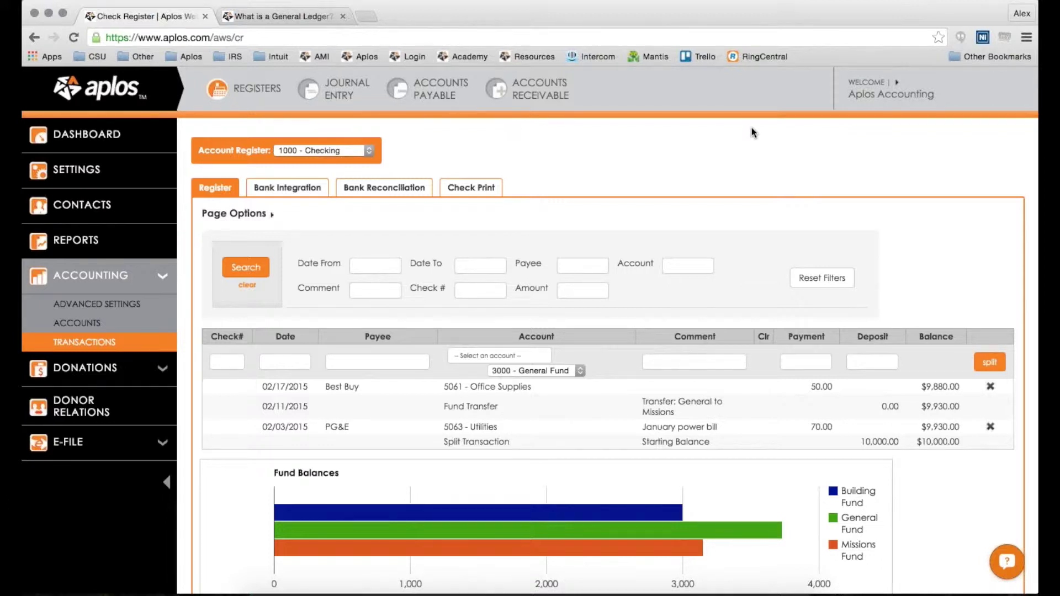
pyautogui.click(80, 326)
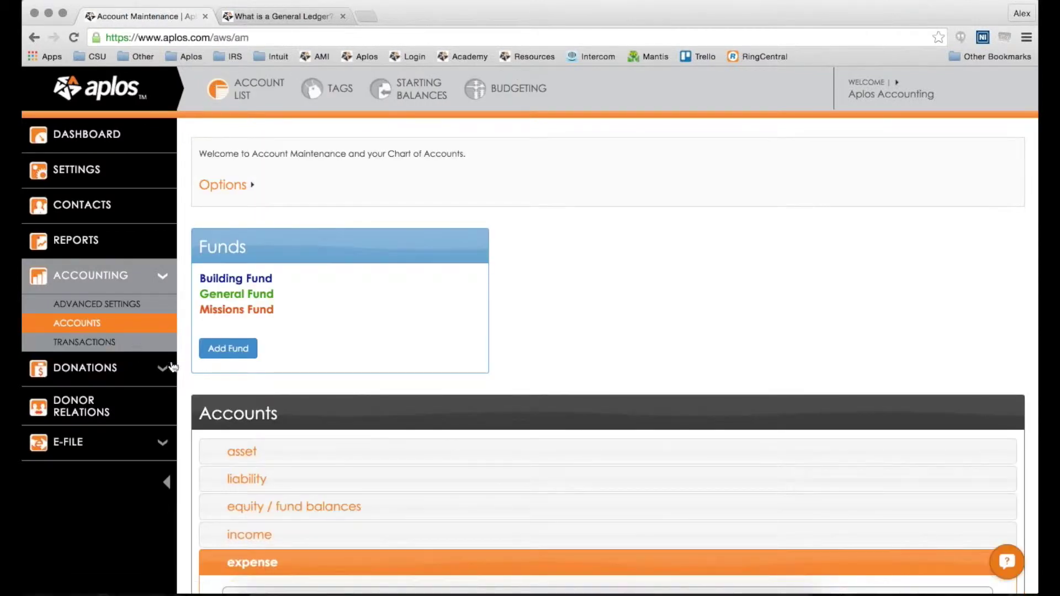
pyautogui.click(374, 445)
pyautogui.scroll(-5, 386, 331)
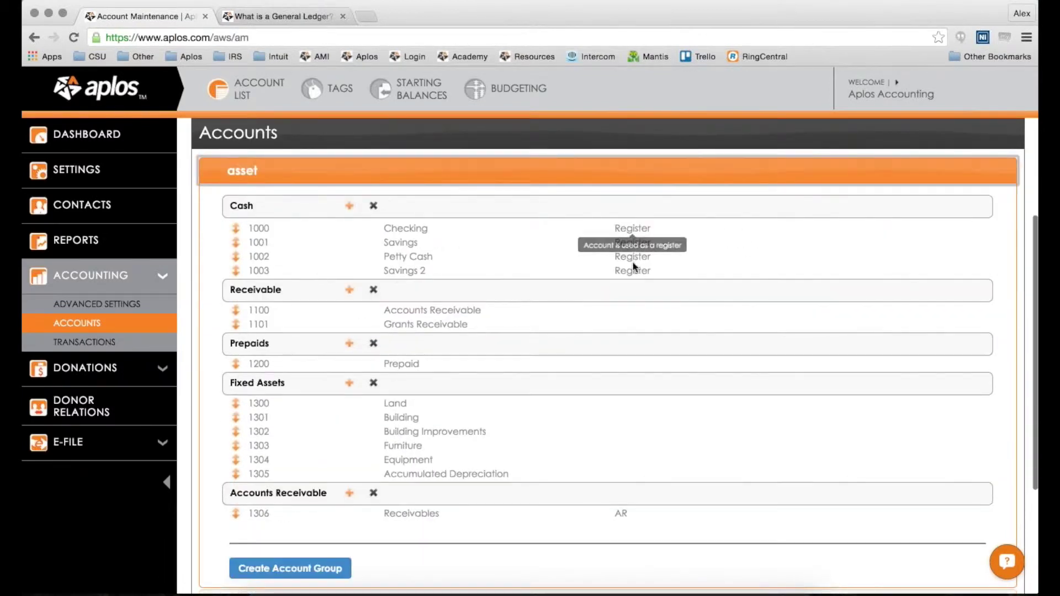
# Step: Go back to the transactions and choose 1000 - Checking as the account register
pyautogui.click(79, 344)
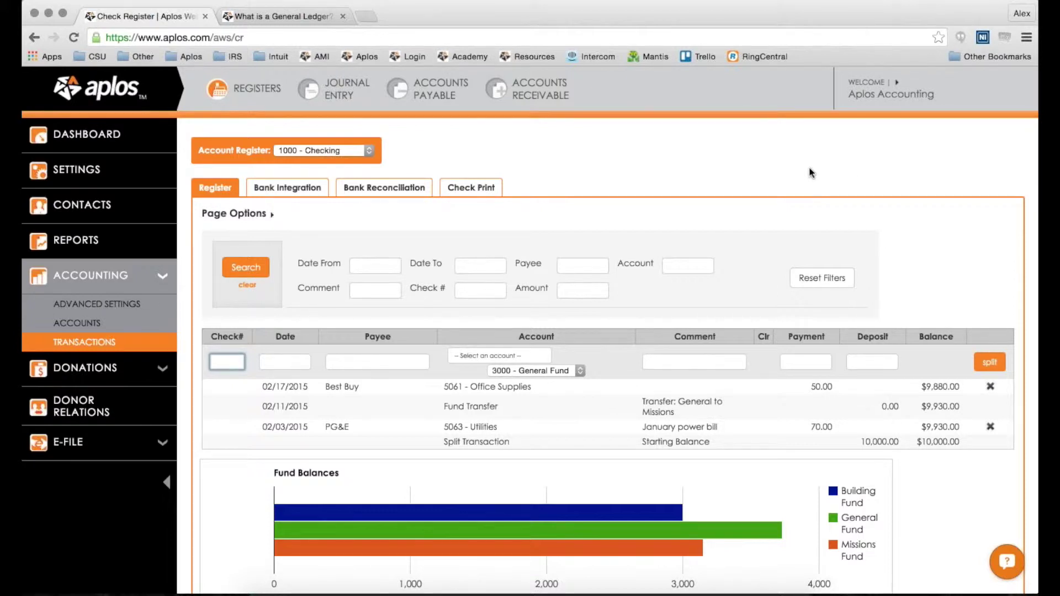
pyautogui.click(357, 151)
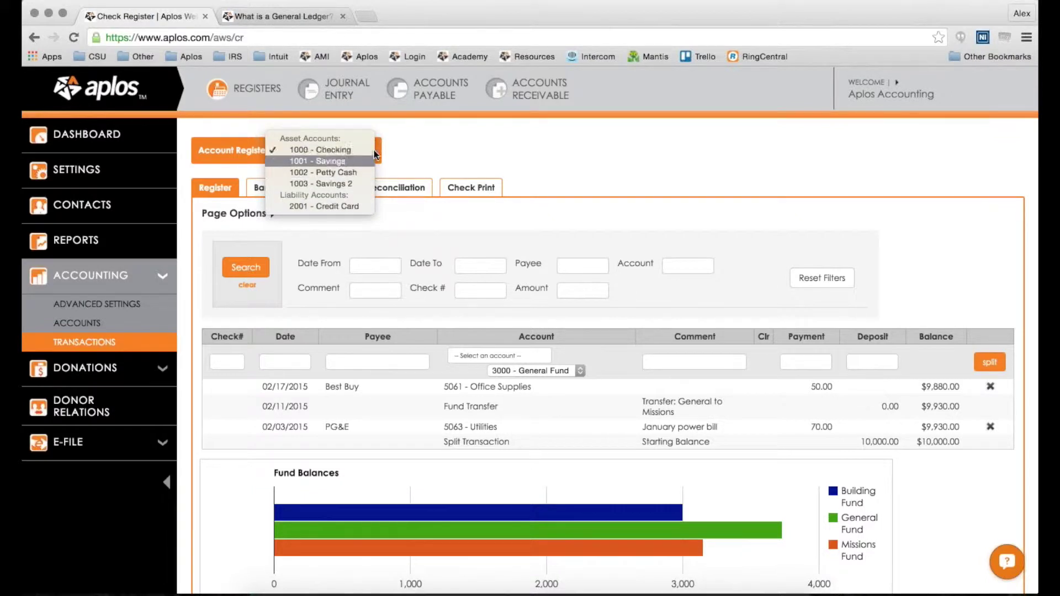
pyautogui.click(332, 149)
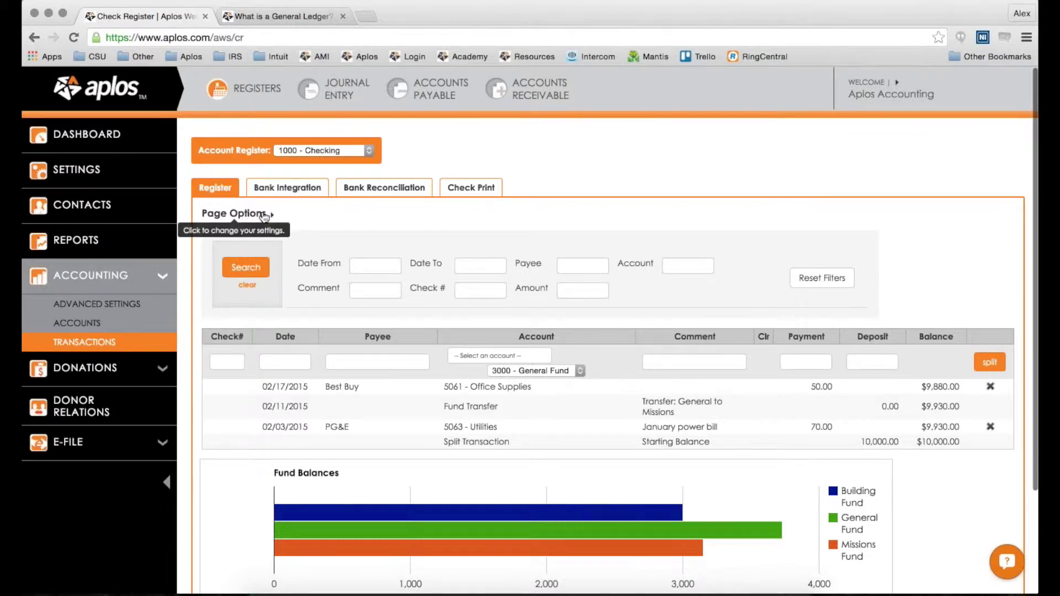
# Step: Update the register's page options with Newest to Oldest sorting, a page size of 25 (default) and the fund balance chart displayed
pyautogui.click(264, 215)
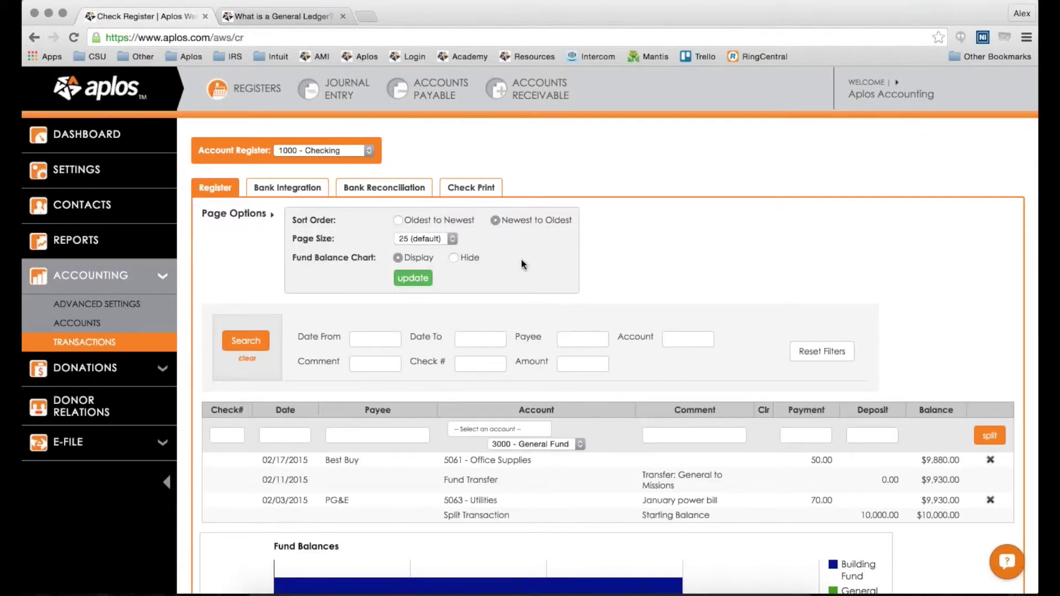
pyautogui.click(438, 243)
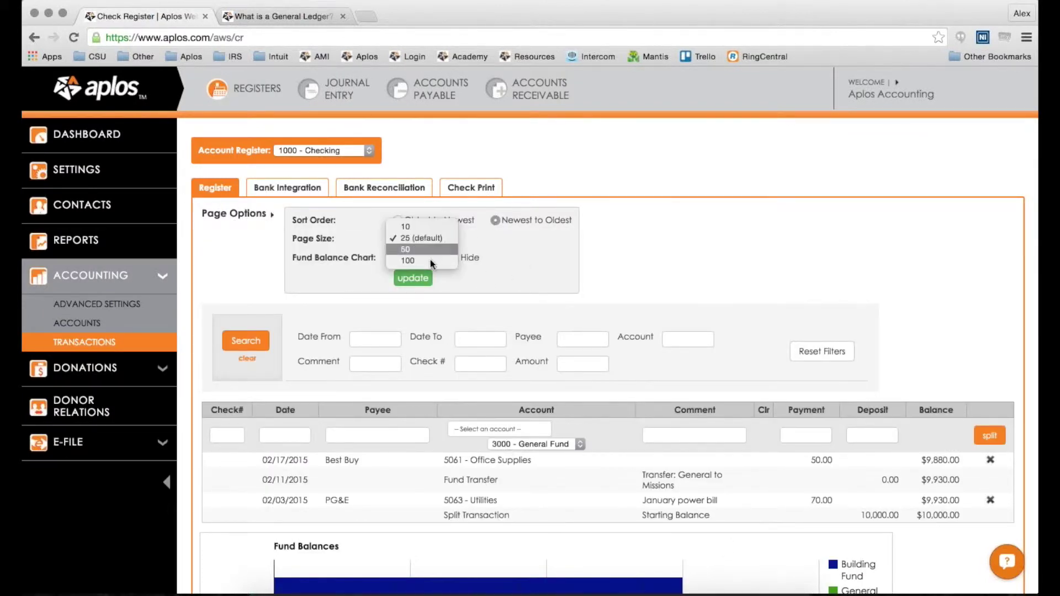
pyautogui.click(430, 241)
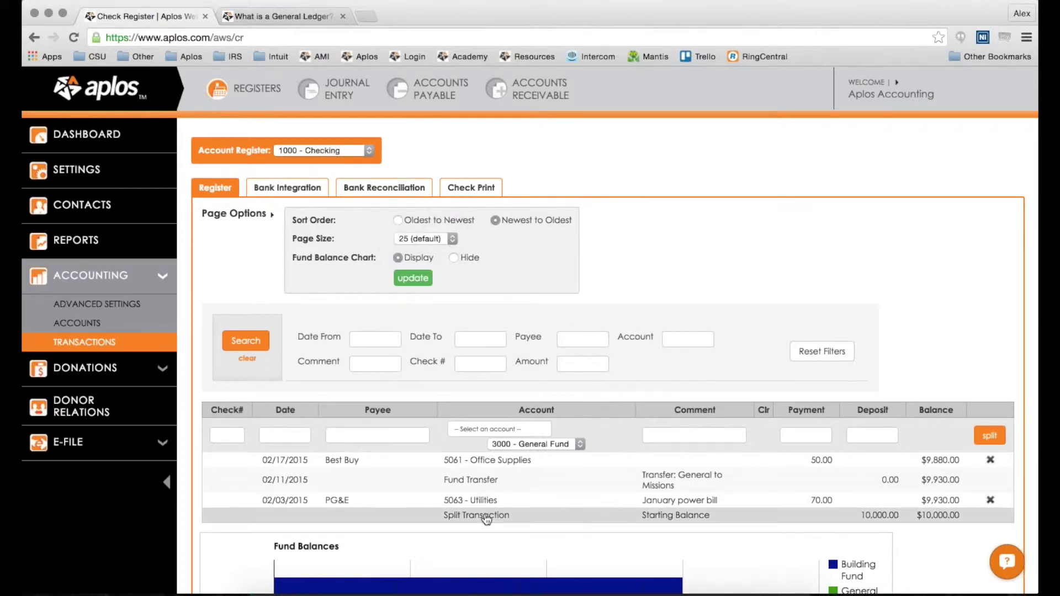
pyautogui.scroll(-2, 482, 524)
pyautogui.scroll(2, 490, 434)
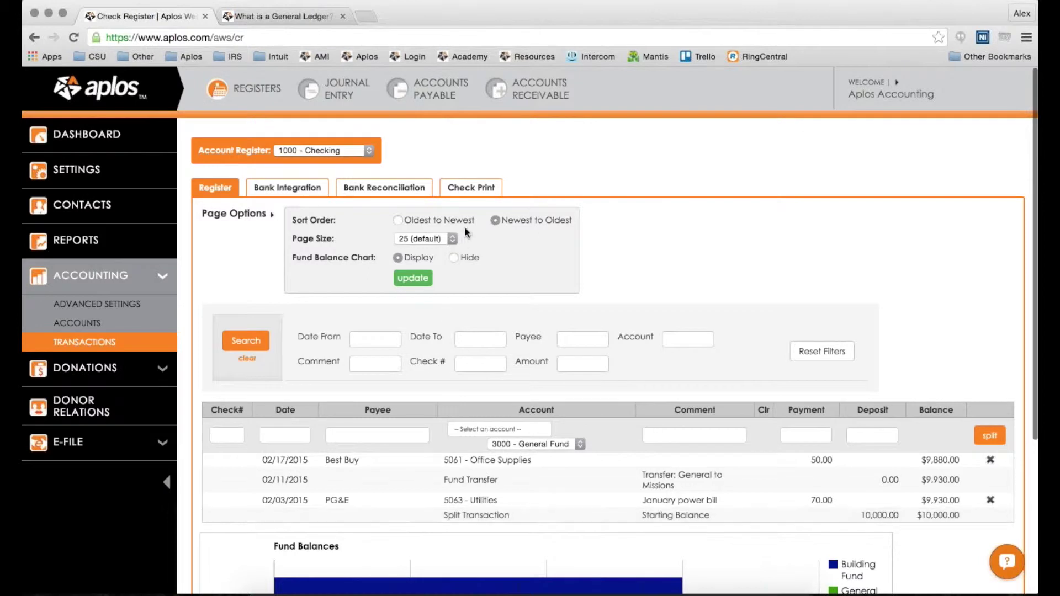
pyautogui.click(414, 278)
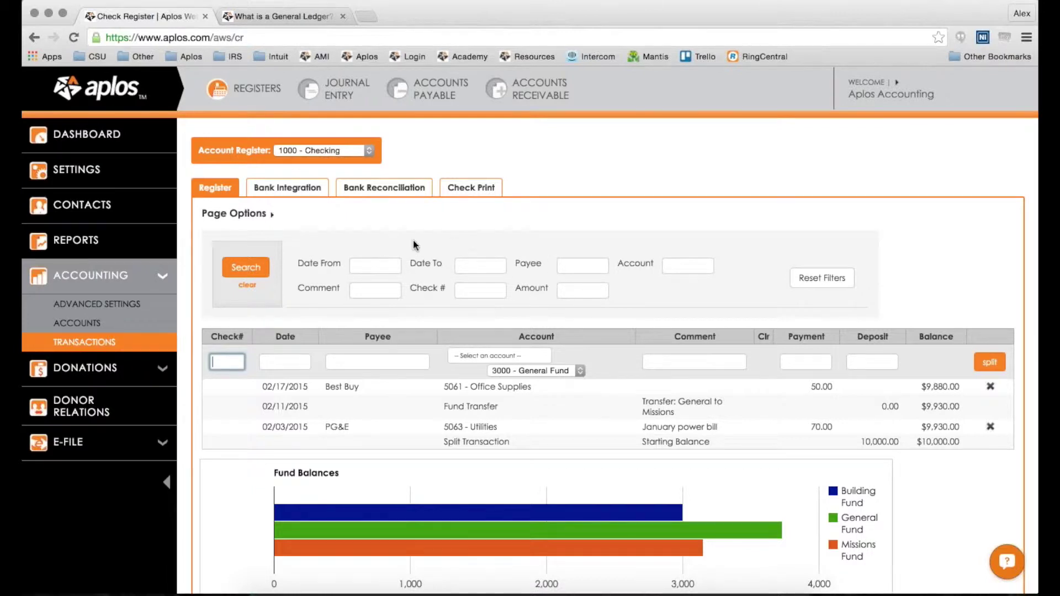
# Step: Examine the register's transaction columns from Check# through Balance and the fund balance chart
pyautogui.scroll(-2, 422, 237)
pyautogui.scroll(-2, 428, 219)
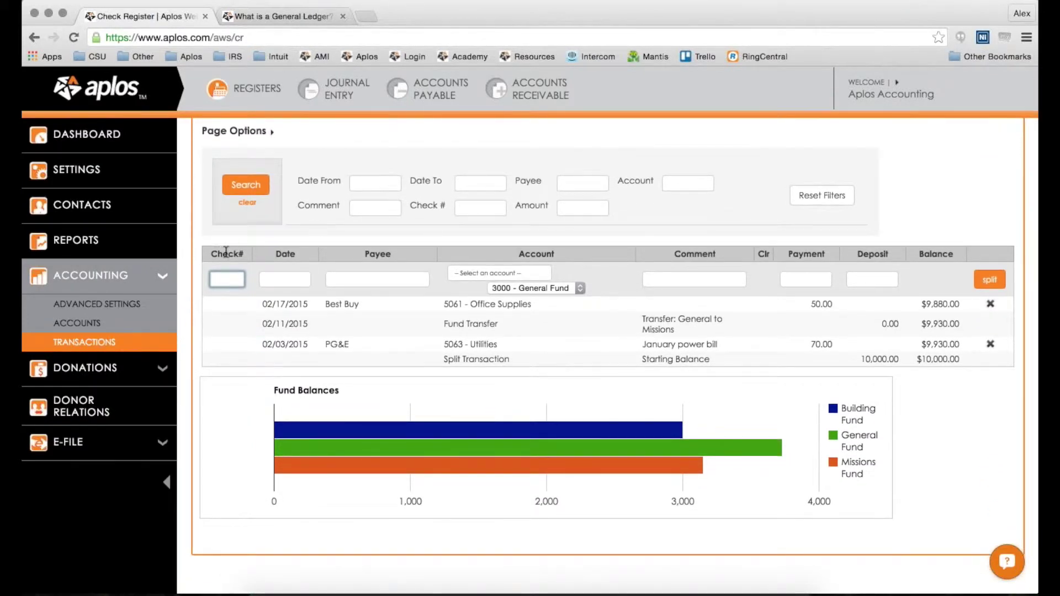
pyautogui.moveTo(212, 253); pyautogui.dragTo(960, 248)
pyautogui.click(961, 229)
pyautogui.scroll(3, 830, 232)
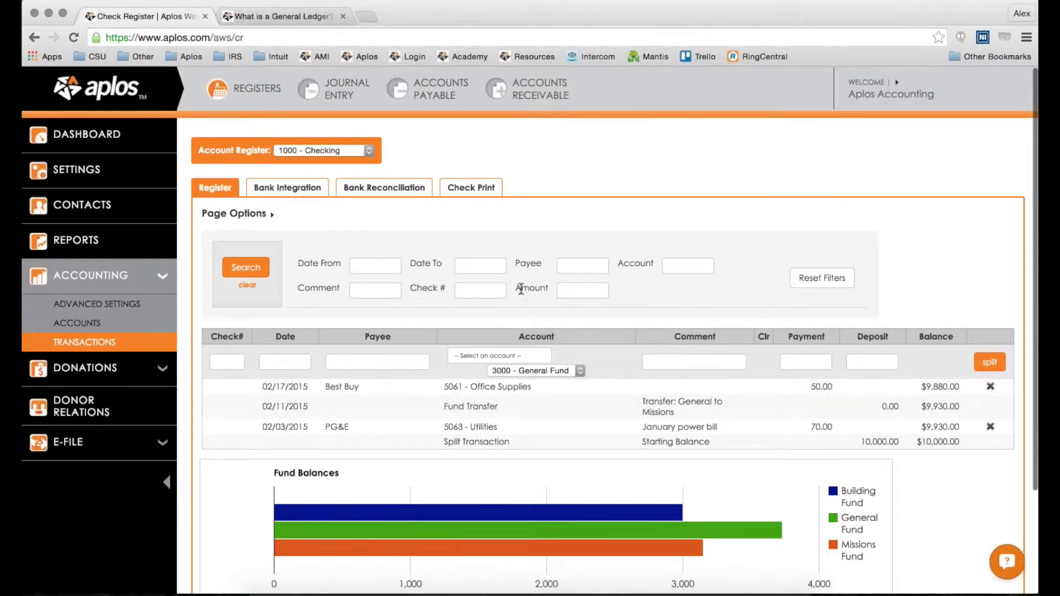
# Step: Begin a new Checking register transaction with check number 5702, date 03/03/2015 and payee Office Max
pyautogui.click(213, 362)
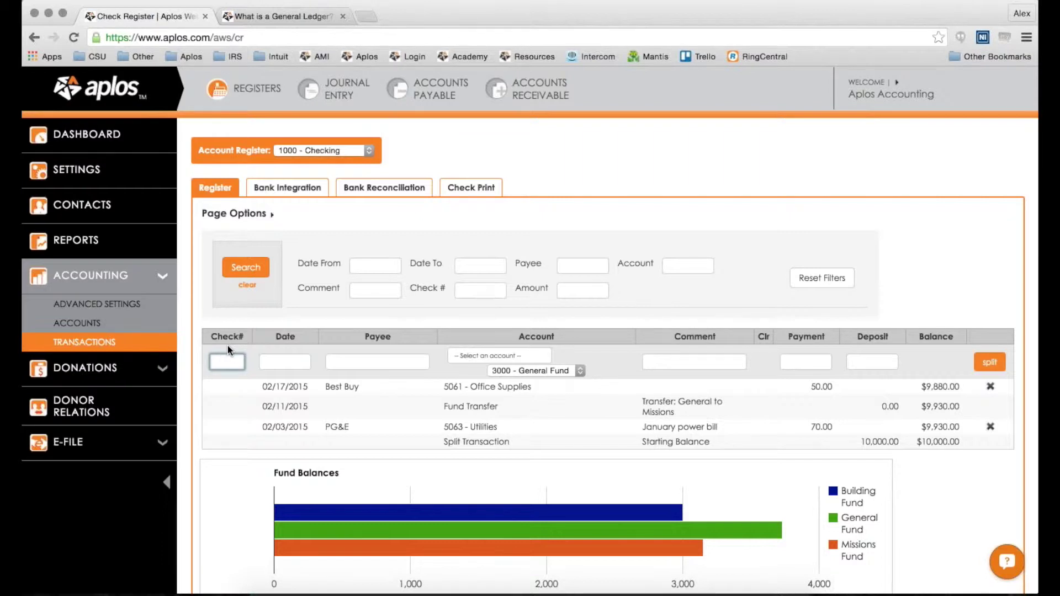
pyautogui.press('Down')
pyautogui.write('5702')
pyautogui.press('Tab')
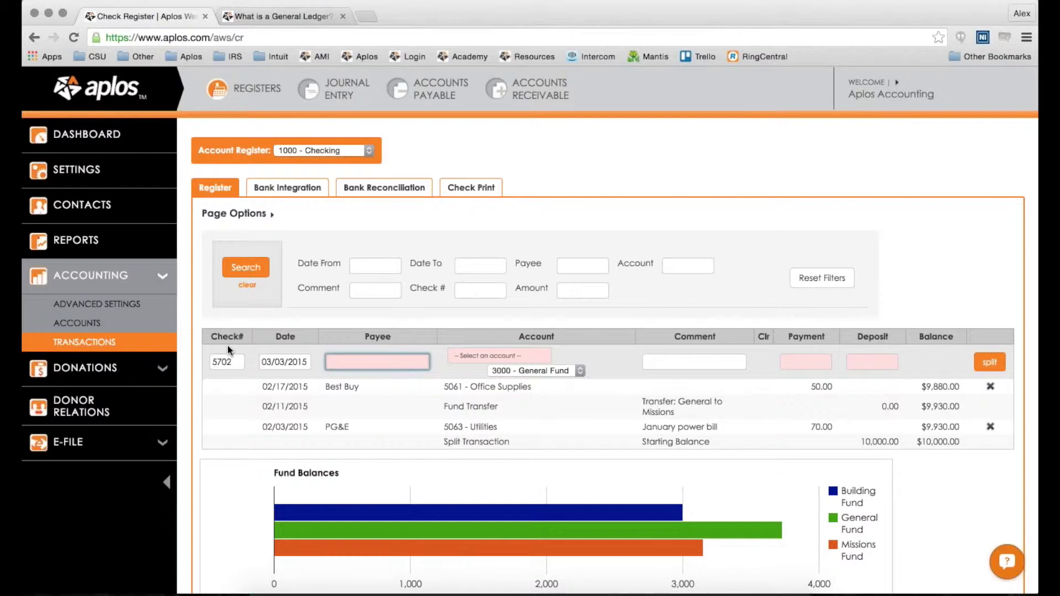
pyautogui.write('Office Max')
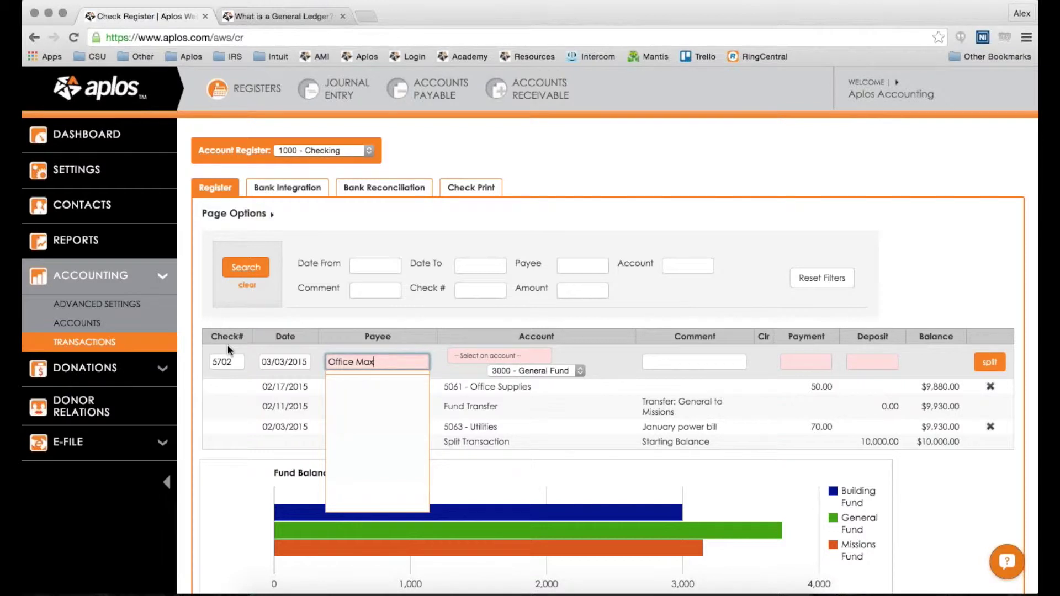
# Step: Assign the Office Max transaction to the account 5060 - Office Equipment
pyautogui.press('Tab')
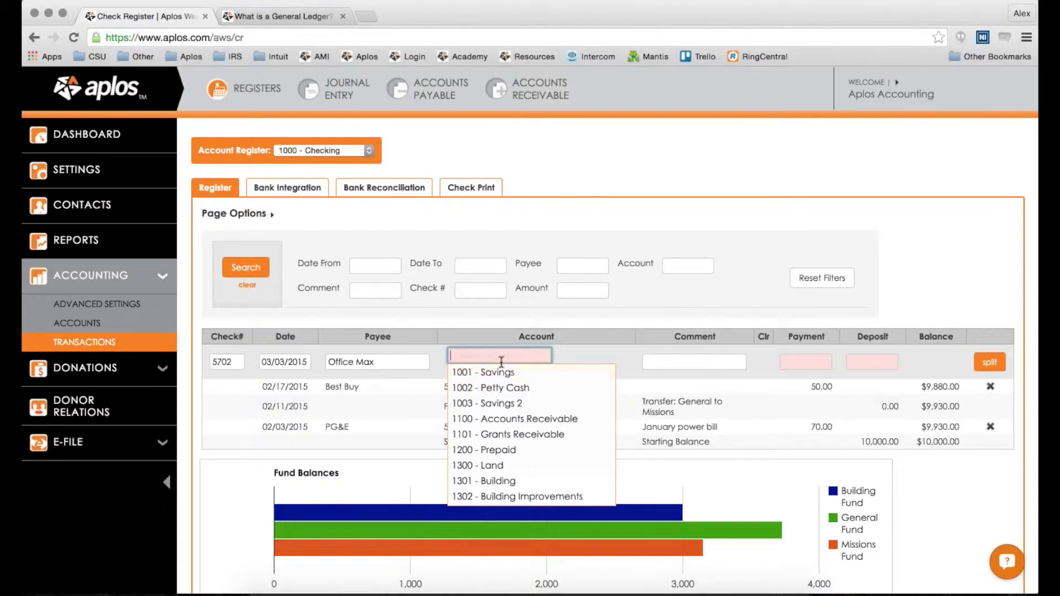
pyautogui.scroll(-1, 546, 400)
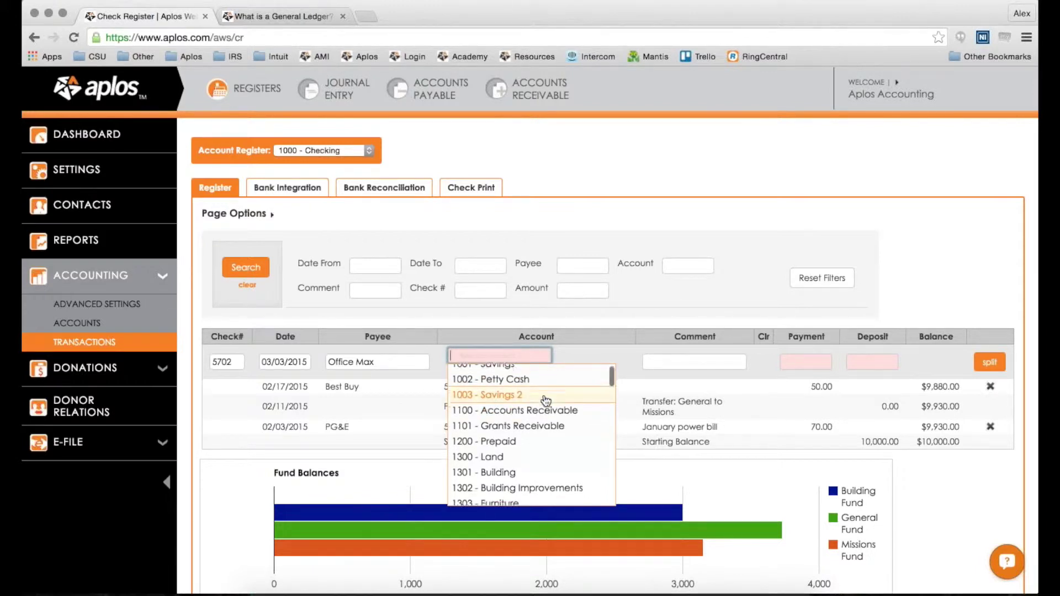
pyautogui.scroll(-1, 550, 398)
pyautogui.scroll(-1, 546, 396)
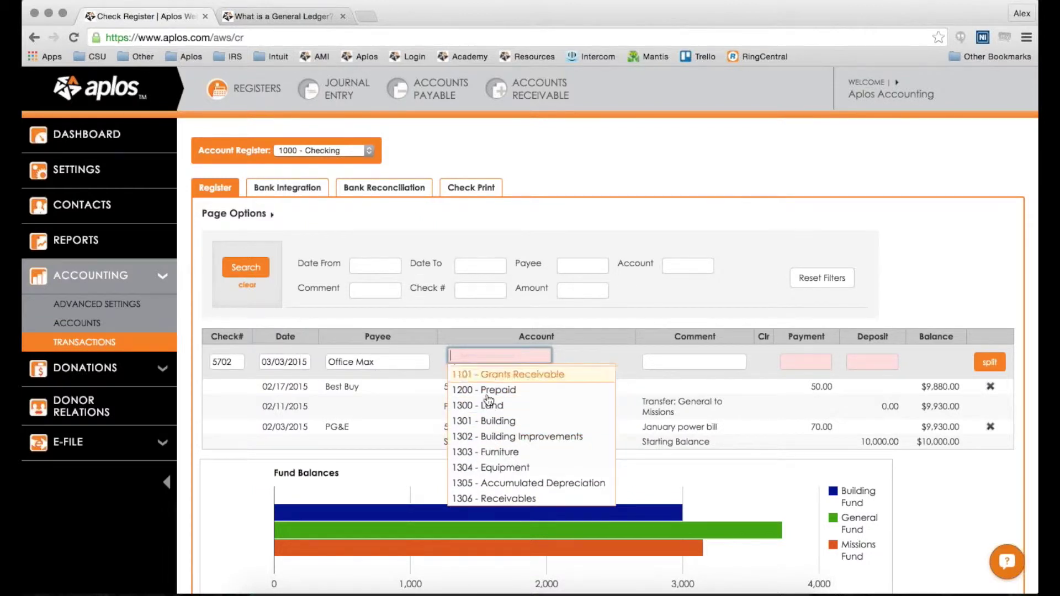
pyautogui.scroll(1, 489, 401)
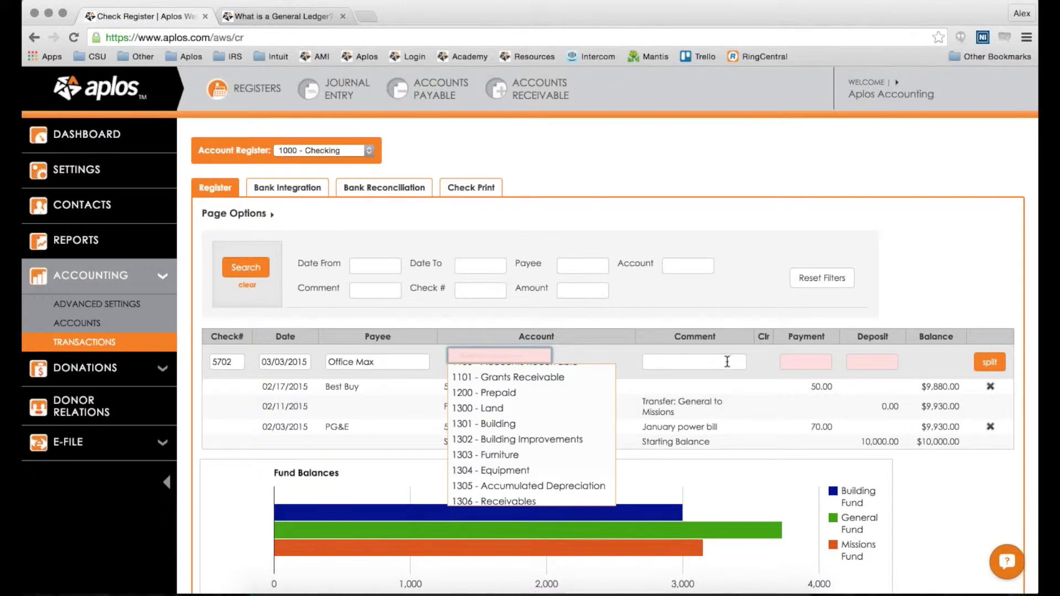
pyautogui.scroll(-1, 485, 388)
pyautogui.scroll(-5, 485, 391)
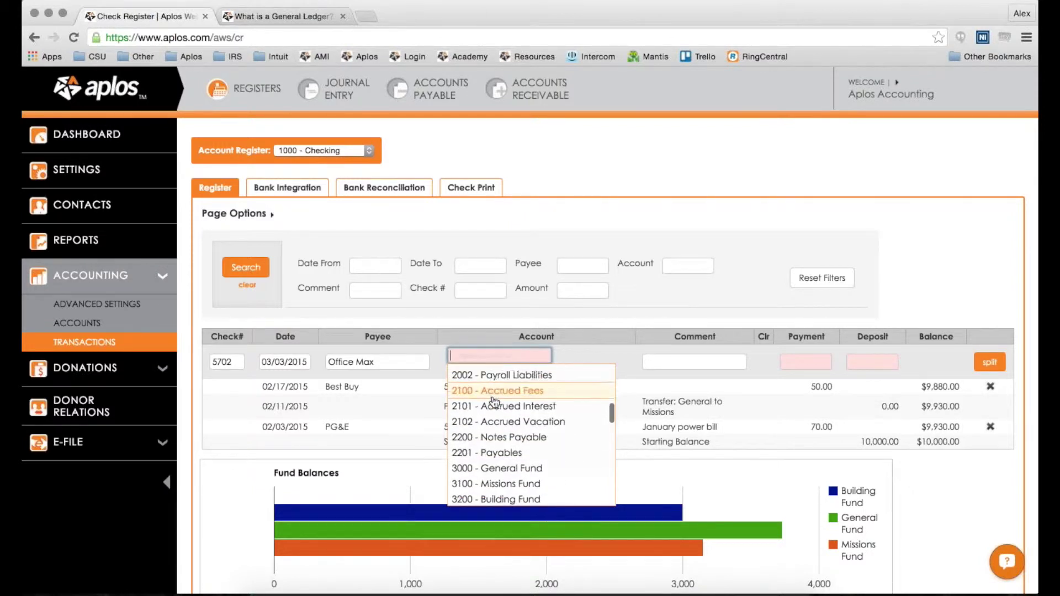
pyautogui.scroll(-7, 494, 402)
pyautogui.scroll(-1, 511, 399)
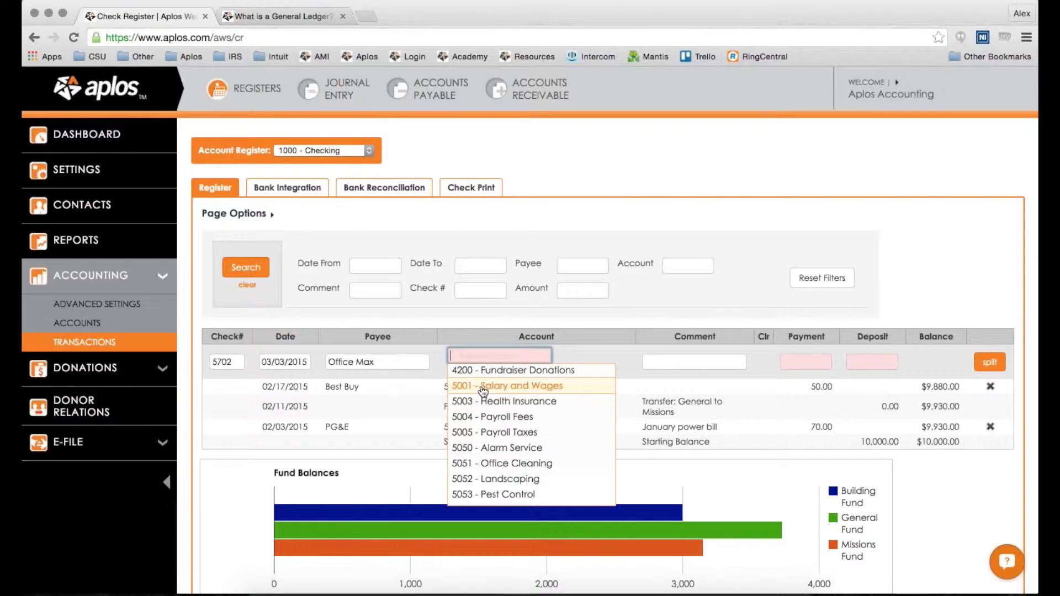
pyautogui.scroll(-1, 528, 407)
pyautogui.scroll(-4, 529, 408)
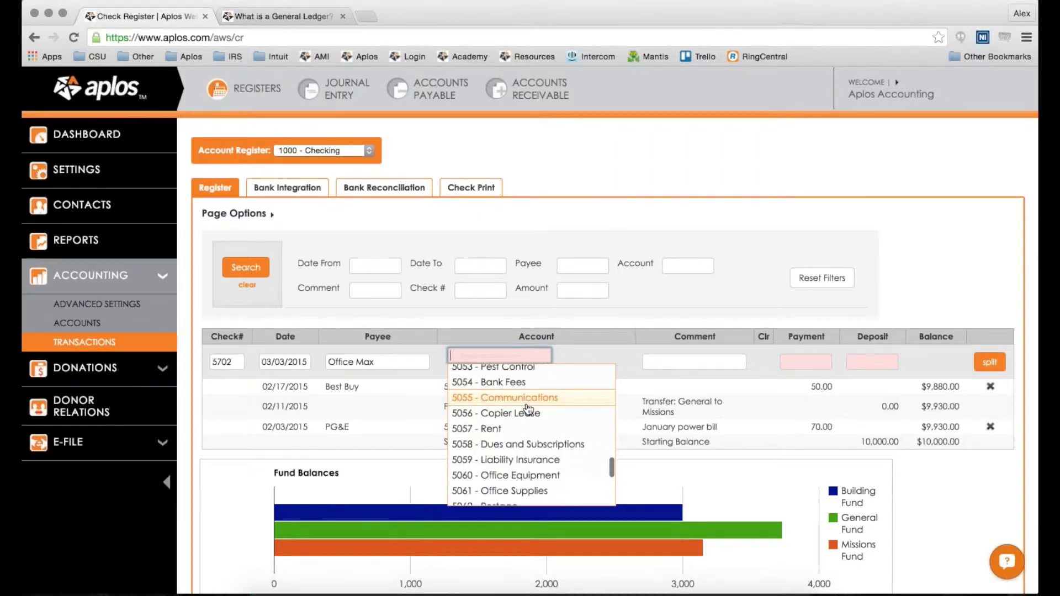
pyautogui.scroll(-1, 528, 412)
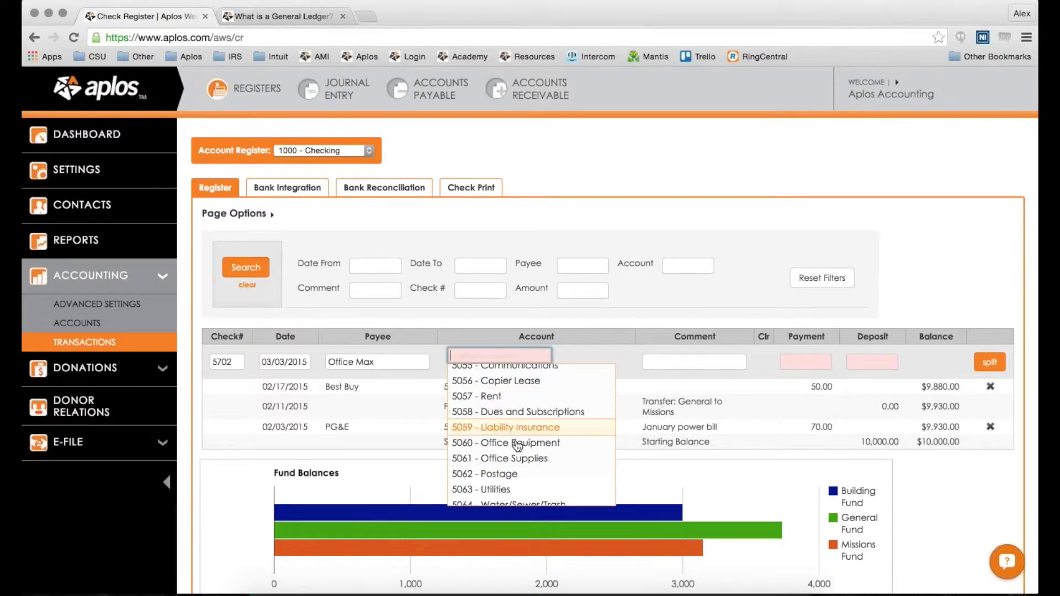
pyautogui.click(533, 444)
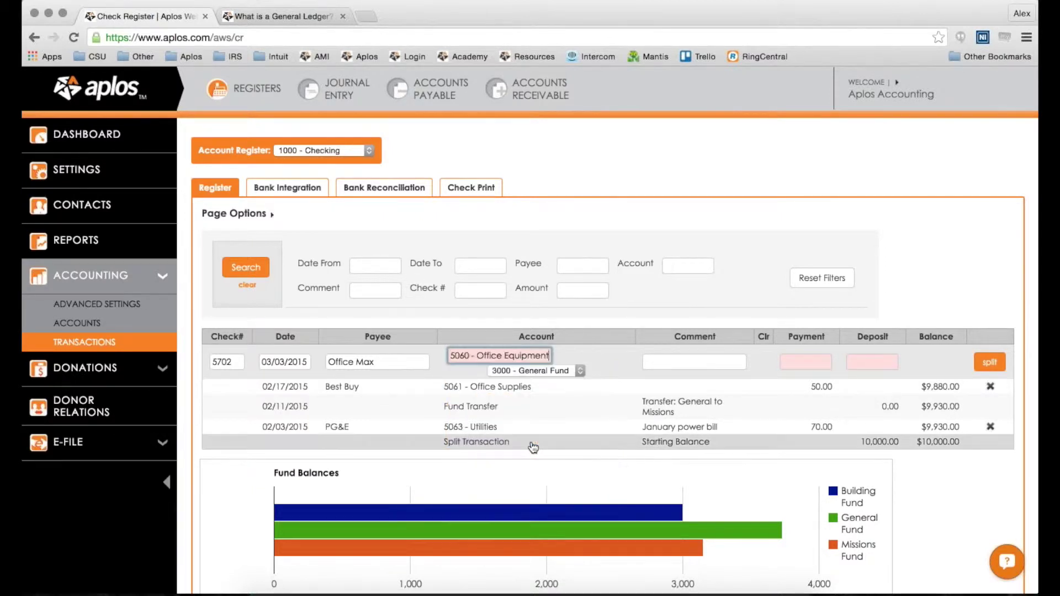
# Step: Review the available funds and choose 3000 - General Fund for the Office Max transaction
pyautogui.click(572, 368)
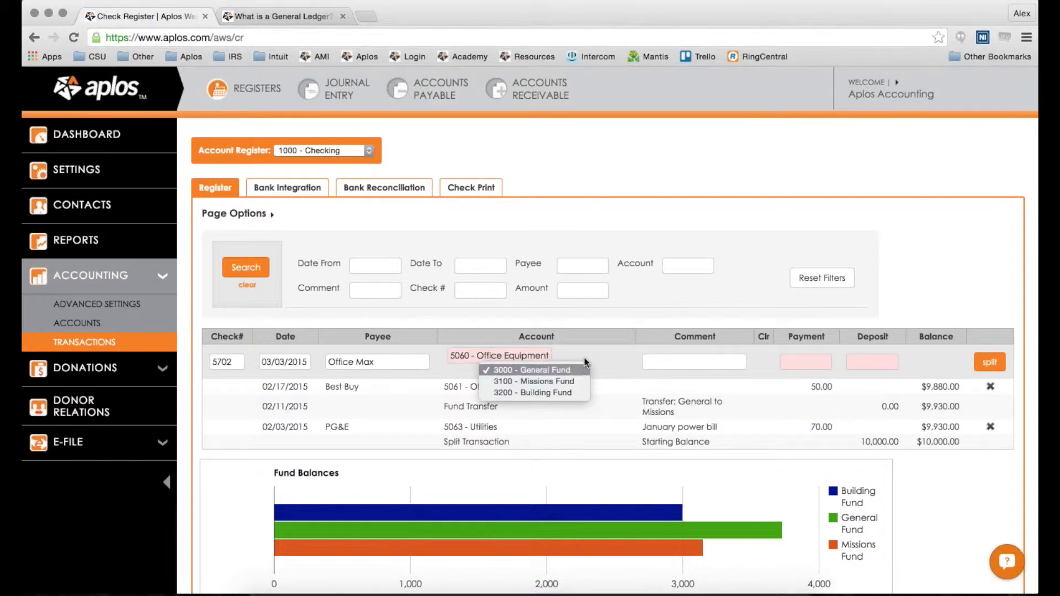
pyautogui.click(591, 350)
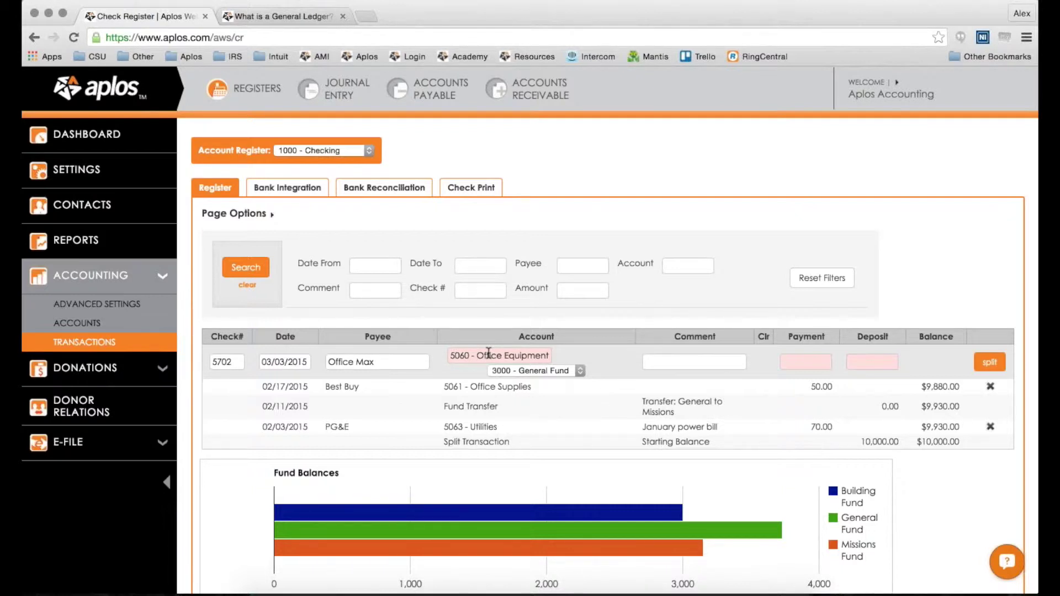
pyautogui.click(522, 371)
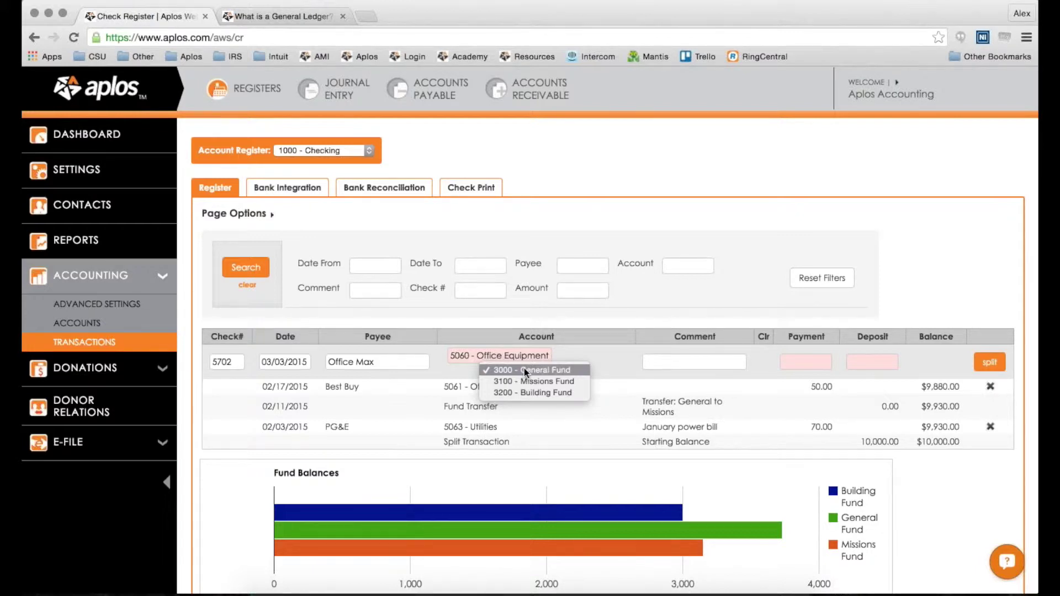
pyautogui.click(532, 370)
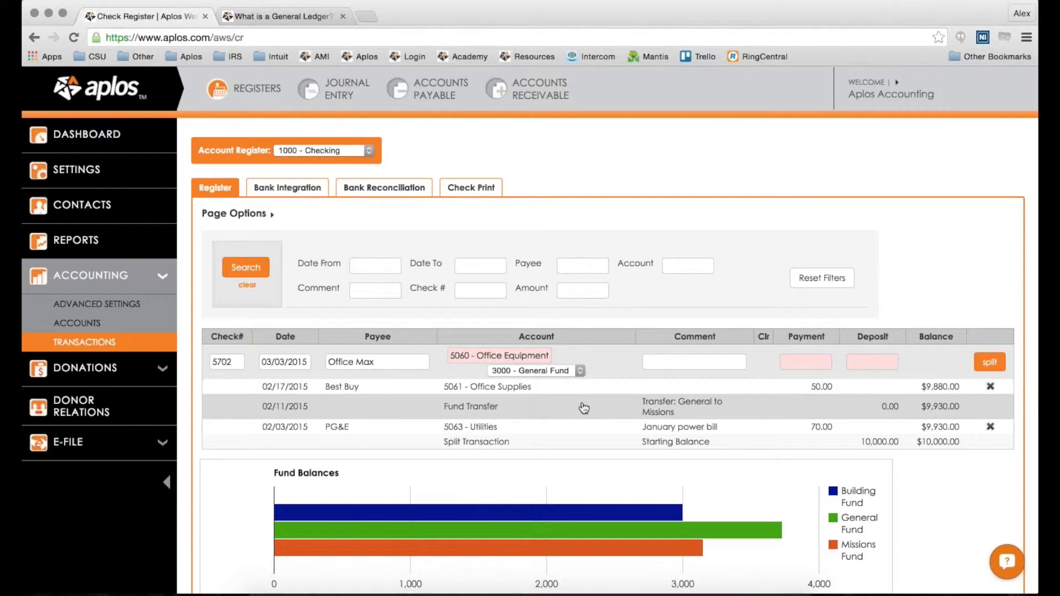
# Step: Enter the comment "bought a computer" and a payment of 1500, and record the Office Max transaction
pyautogui.click(665, 362)
pyautogui.write('b')
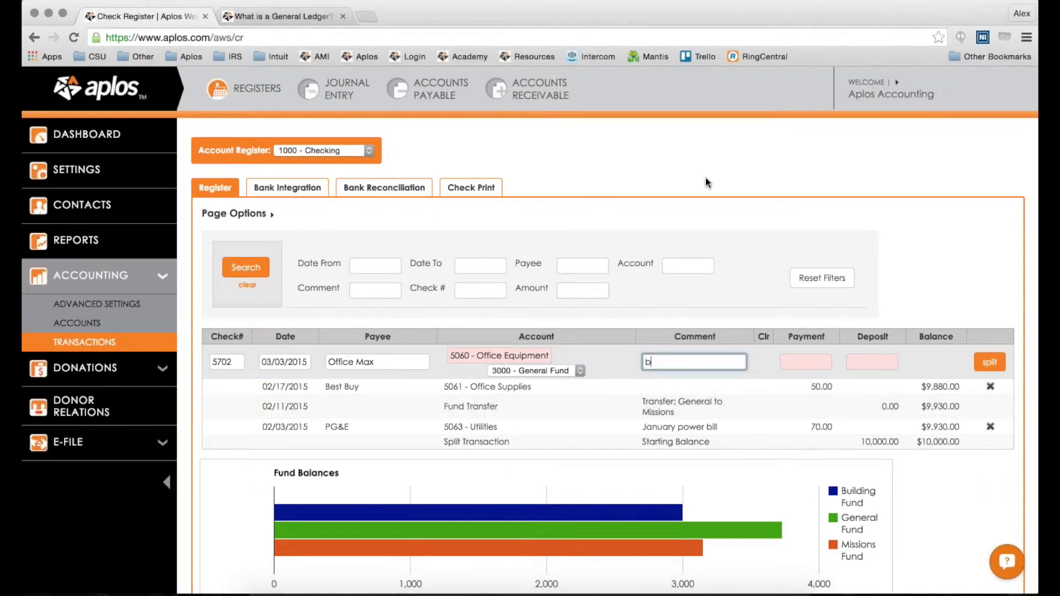
pyautogui.write('ought a computer')
pyautogui.click(803, 363)
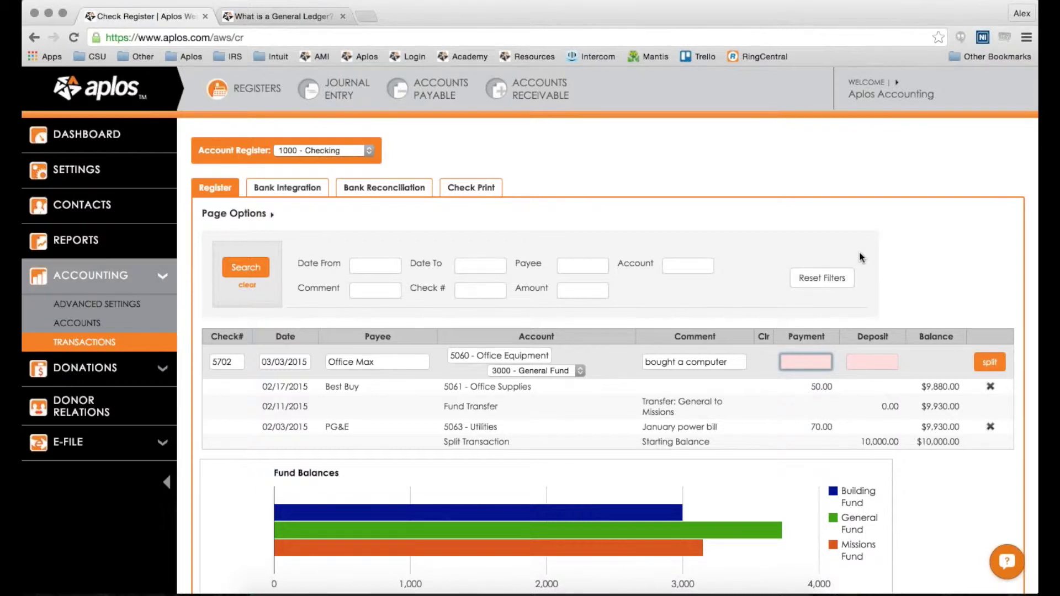
pyautogui.write('1500')
pyautogui.press('Return')
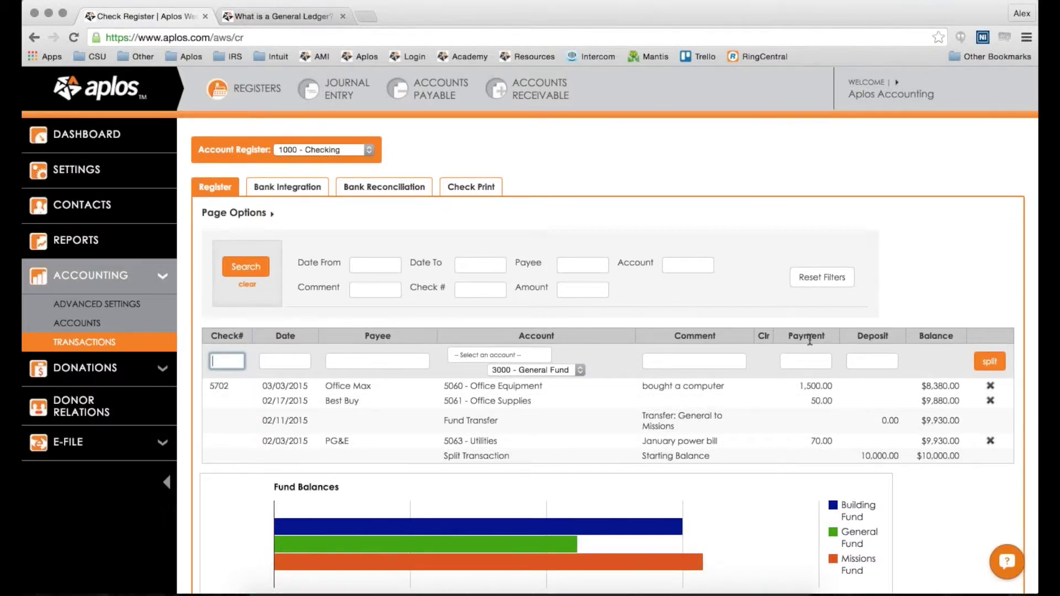
# Step: Examine the register's running balance and the Building, General and Missions Fund amounts in the fund balances chart
pyautogui.scroll(-3, 810, 343)
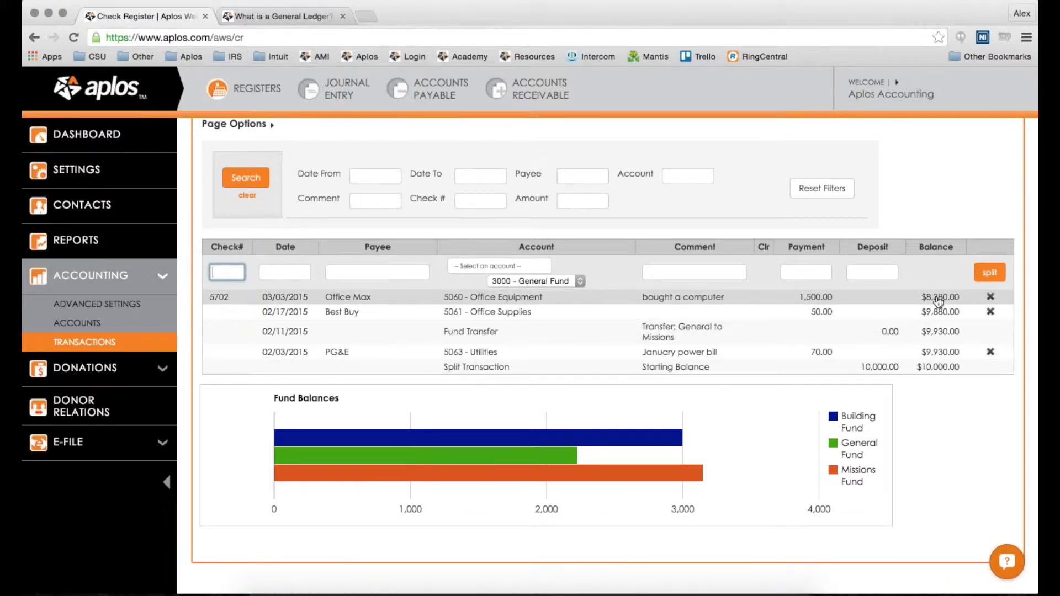
pyautogui.scroll(-3, 828, 232)
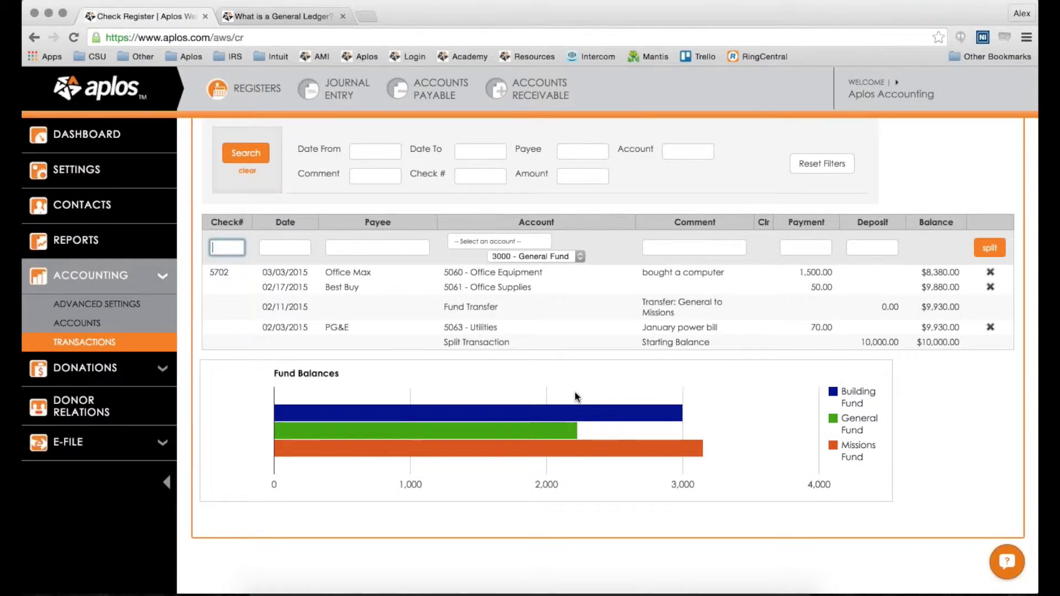
pyautogui.moveTo(495, 413)
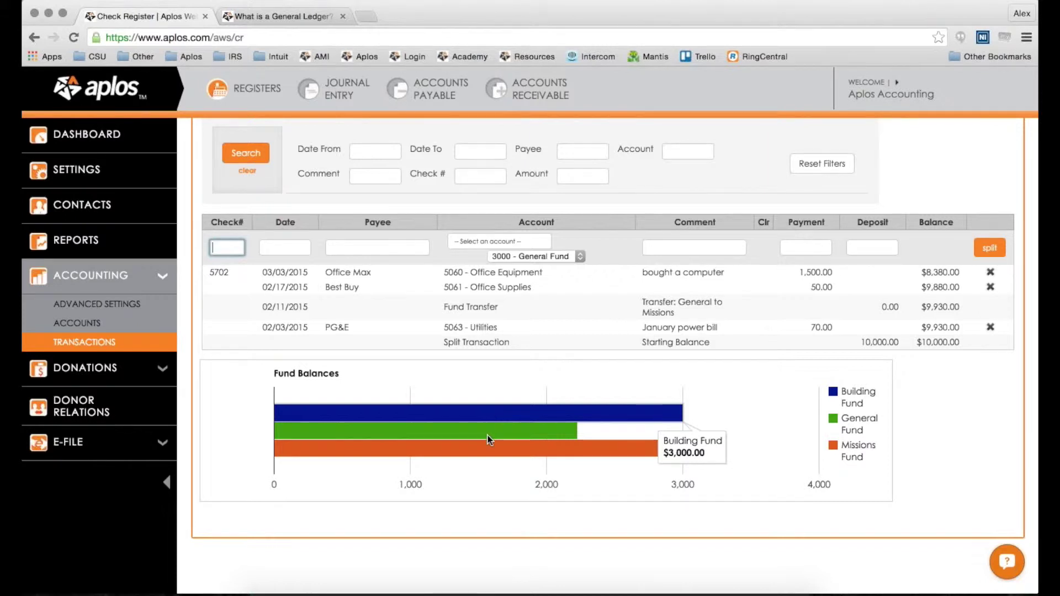
pyautogui.moveTo(488, 435)
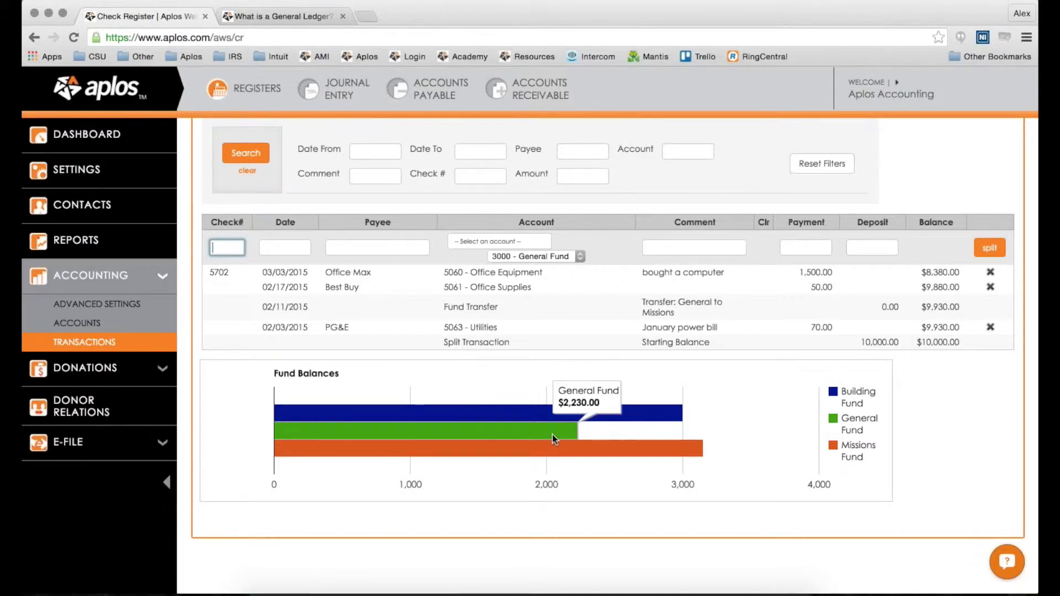
pyautogui.moveTo(587, 449)
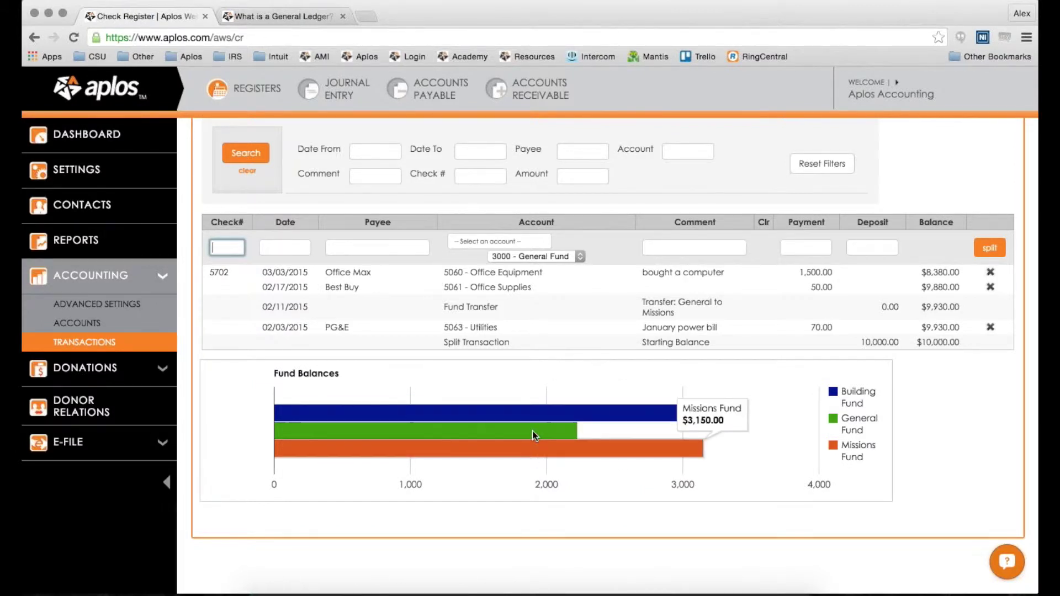
pyautogui.scroll(3, 485, 326)
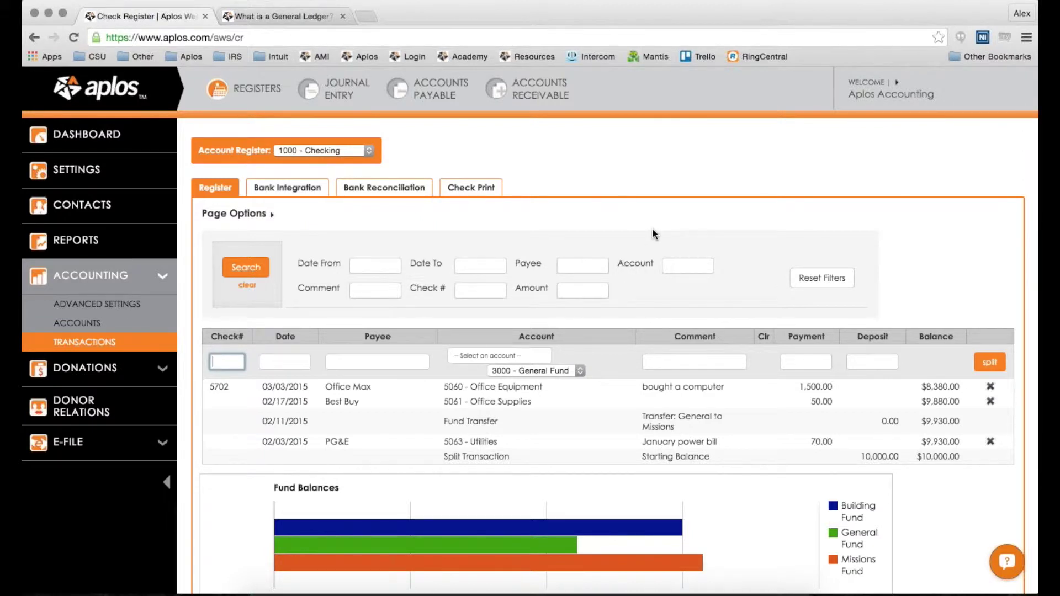
# Step: Begin a new Checking register transaction dated 02/25/2015 with payee State of California and no check number
pyautogui.press('Tab')
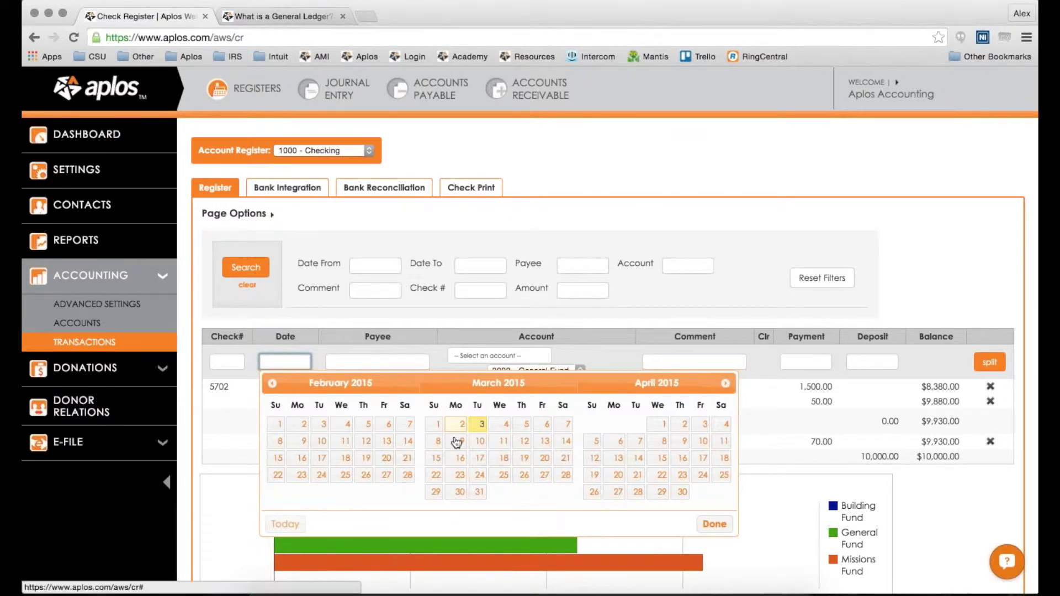
pyautogui.click(347, 476)
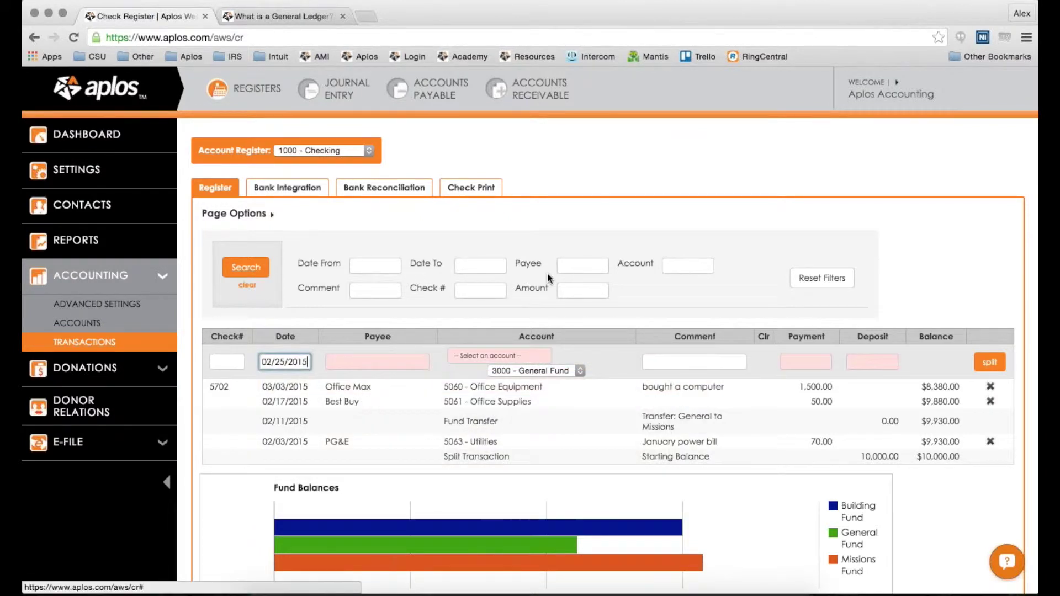
pyautogui.write('S')
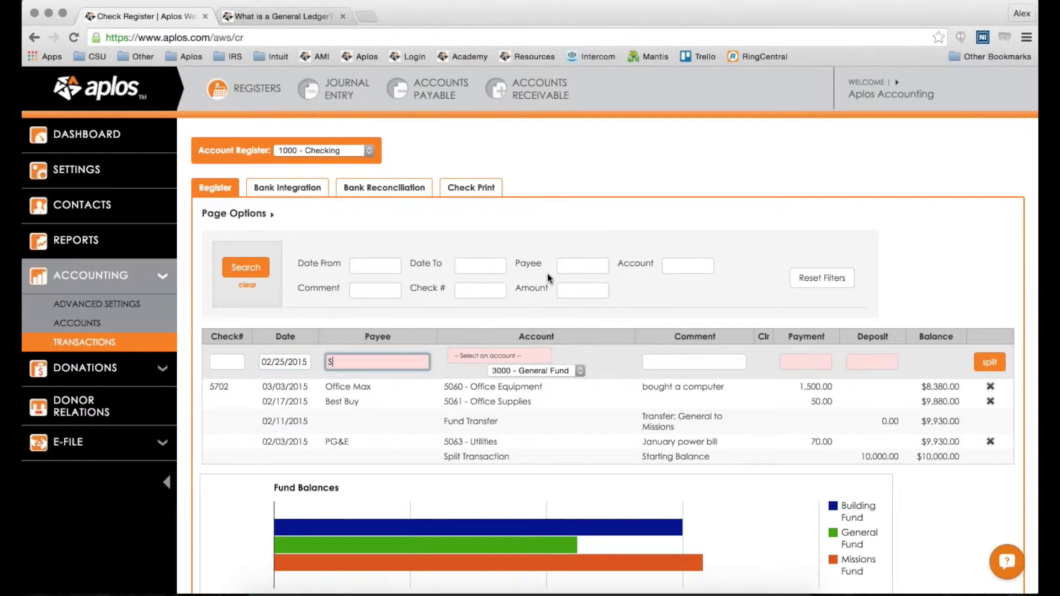
pyautogui.write('tate of California')
# Step: Assign the State of California transaction to account 4001 - Grant Income and the 3100 - Missions Fund
pyautogui.press('Tab')
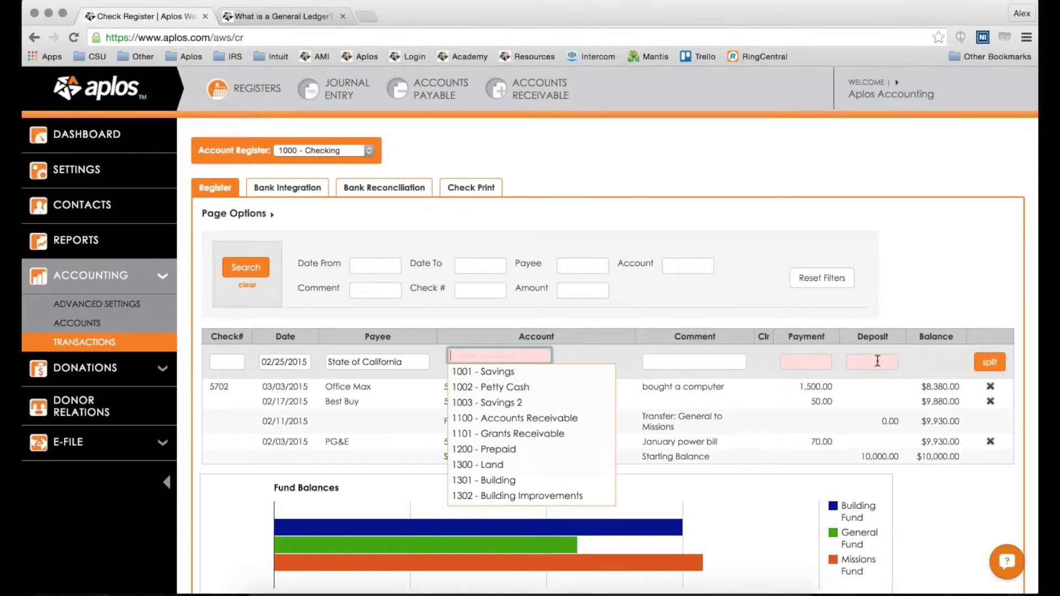
pyautogui.scroll(-1, 531, 421)
pyautogui.scroll(-10, 531, 420)
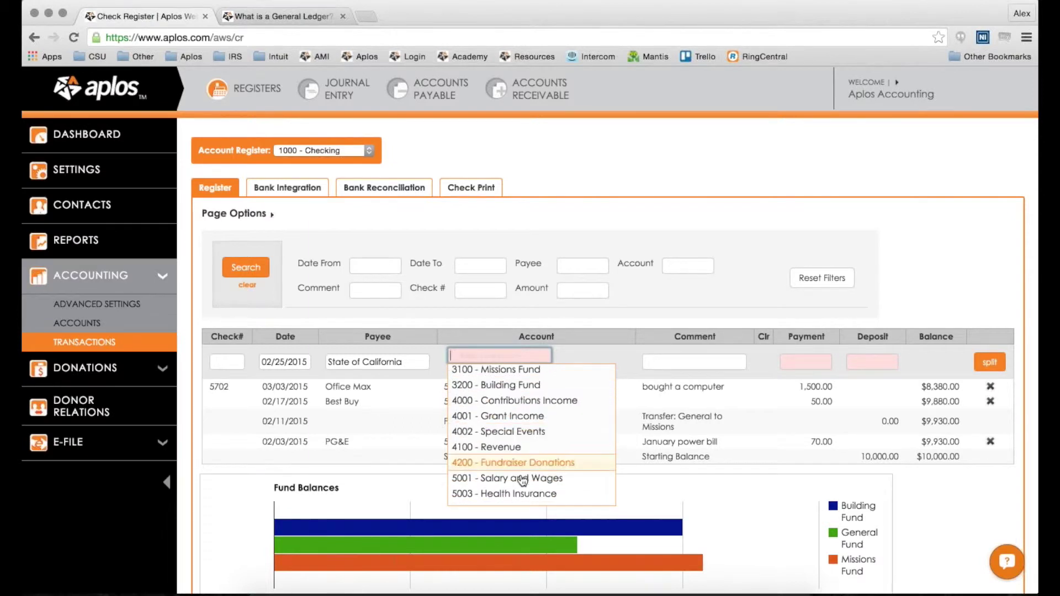
pyautogui.click(519, 416)
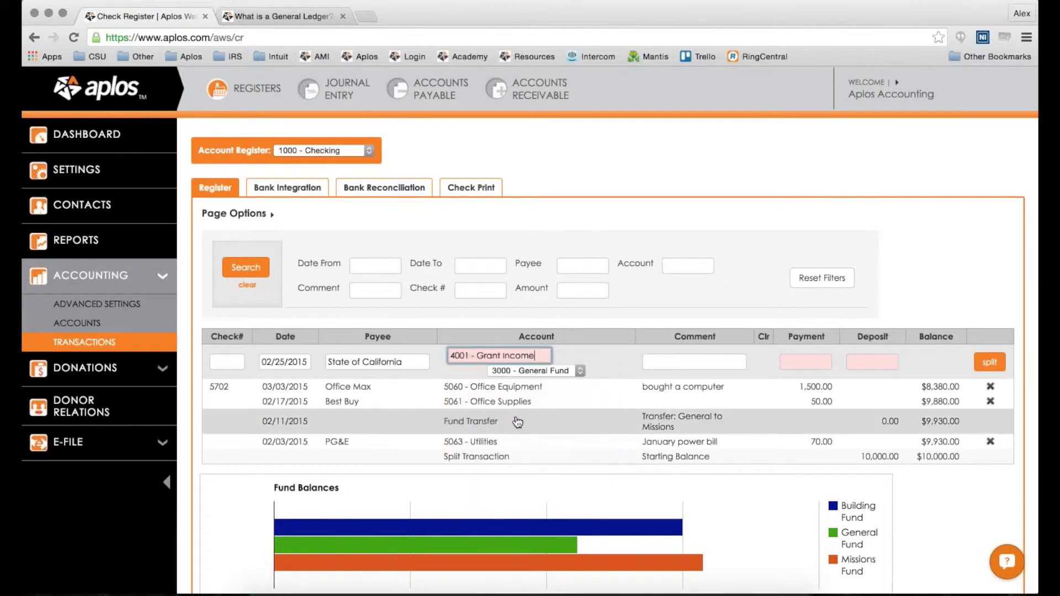
pyautogui.click(570, 370)
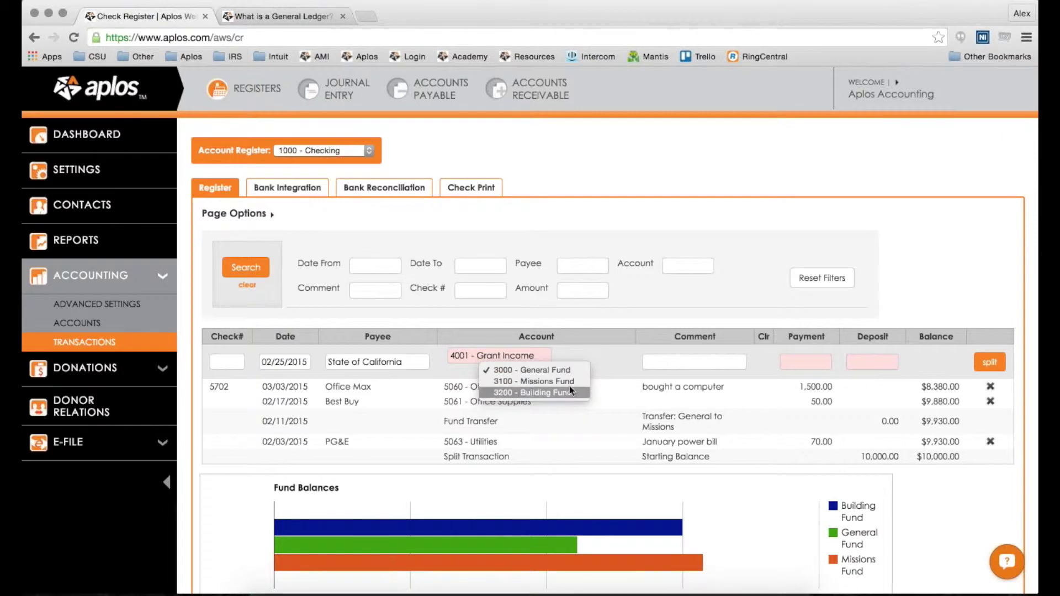
pyautogui.click(567, 382)
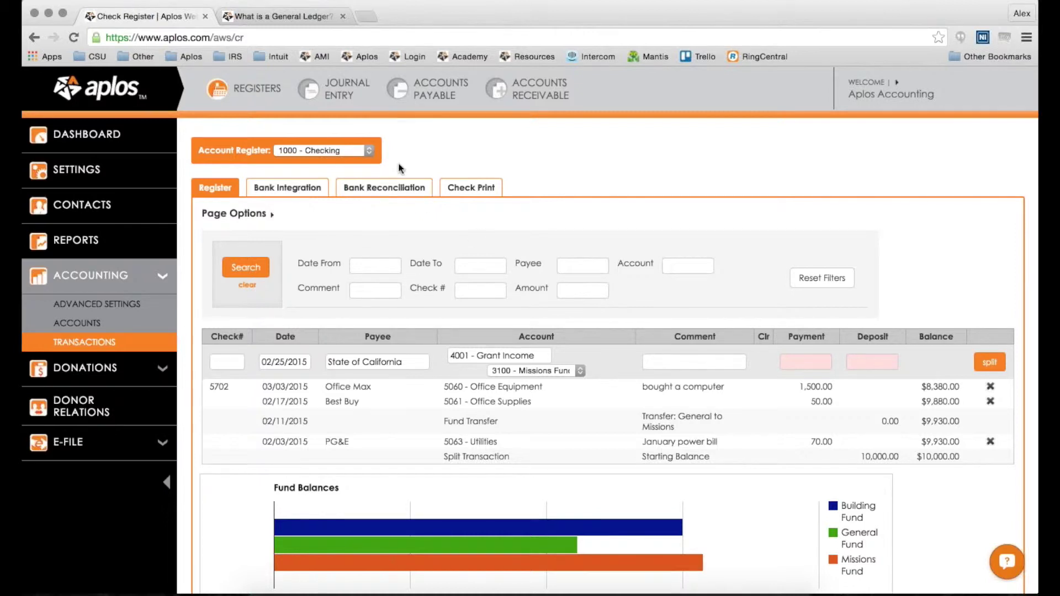
# Step: Enter a deposit of 3000 without a comment and record the State of California transaction
pyautogui.click(680, 362)
pyautogui.click(867, 362)
pyautogui.write('3')
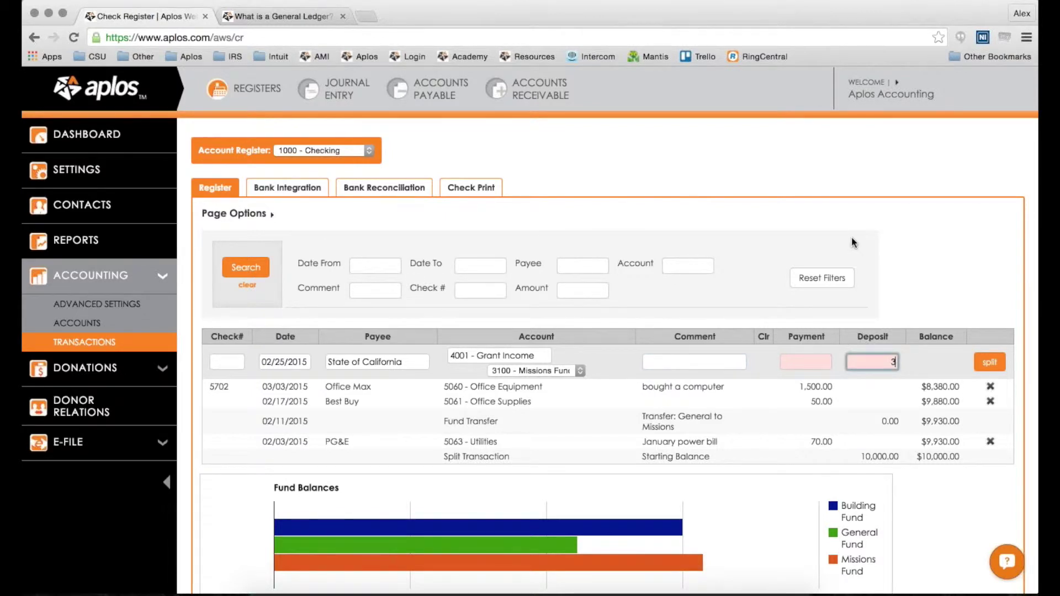
pyautogui.write('000')
pyautogui.press('Return')
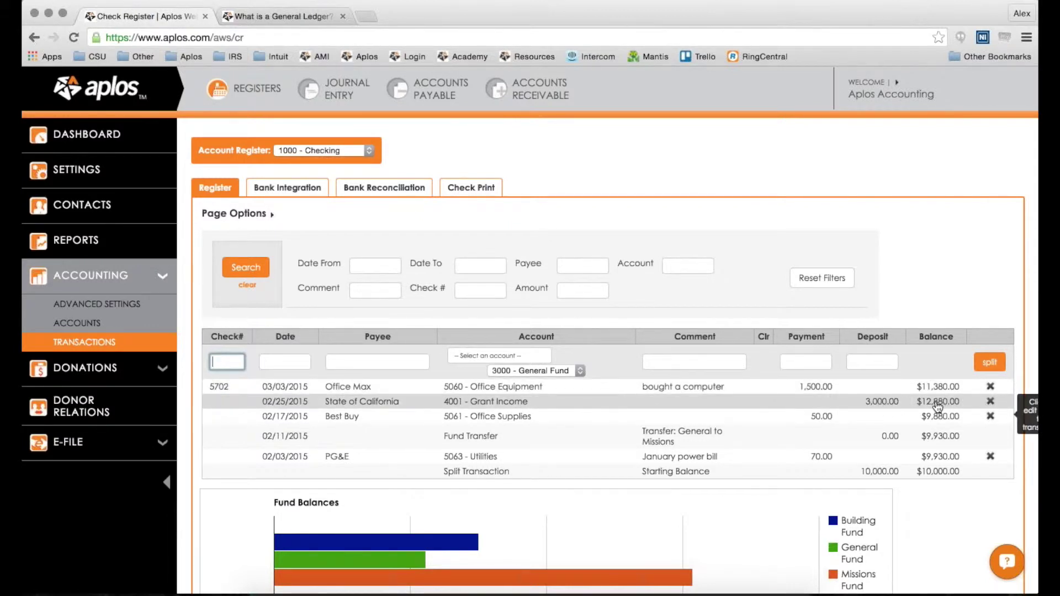
# Step: Check the Missions Fund bar in the fund balances chart against the State of California deposit in the register
pyautogui.scroll(-1, 936, 408)
pyautogui.scroll(-5, 891, 409)
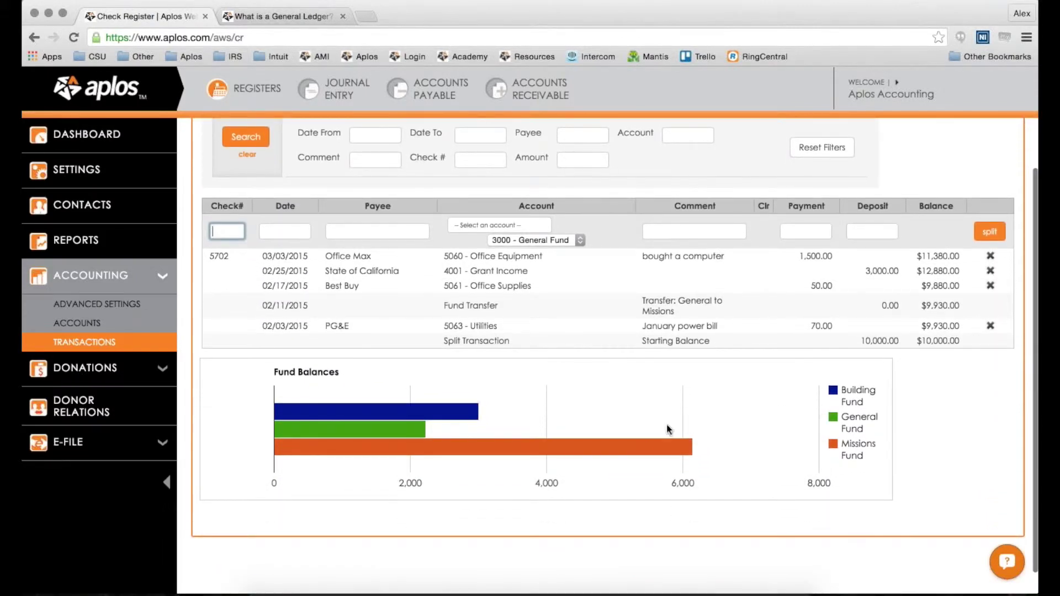
pyautogui.moveTo(640, 444)
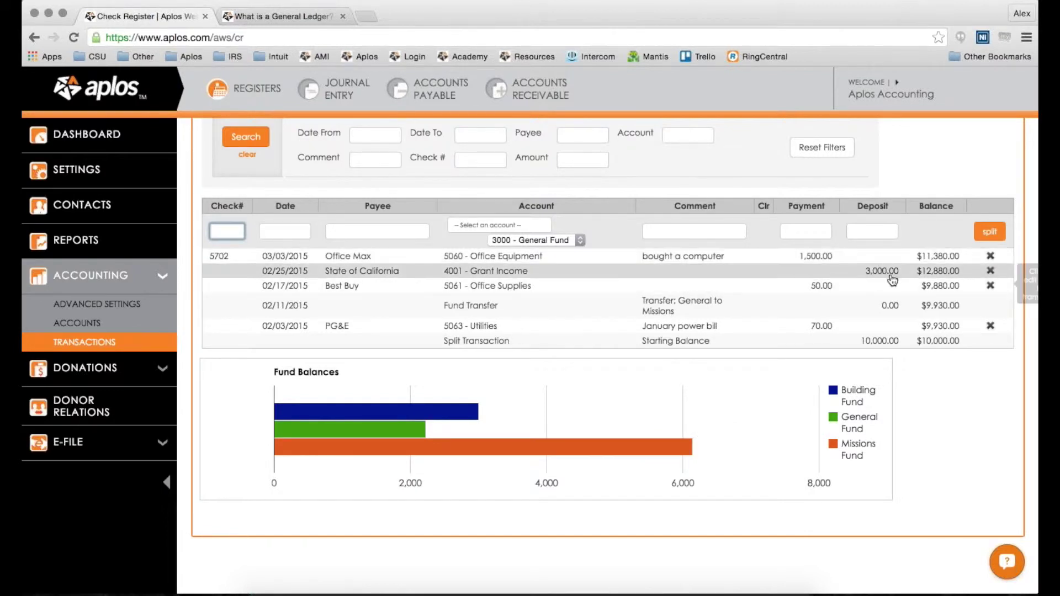
pyautogui.scroll(1, 563, 420)
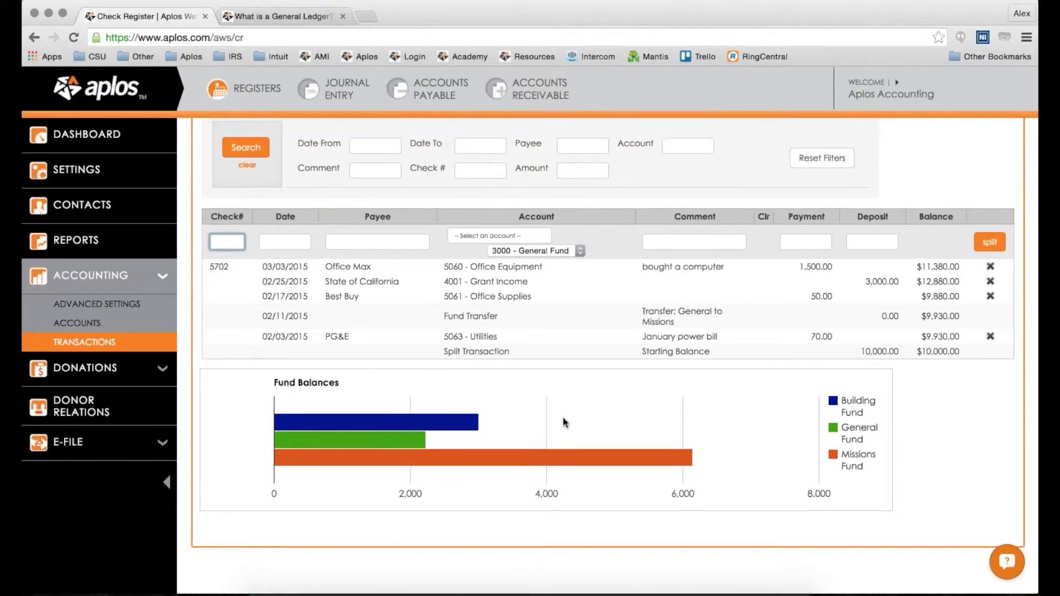
# Step: Compare the blank journal entry form with the Checking register and return to the journal entry page
pyautogui.scroll(5, 563, 420)
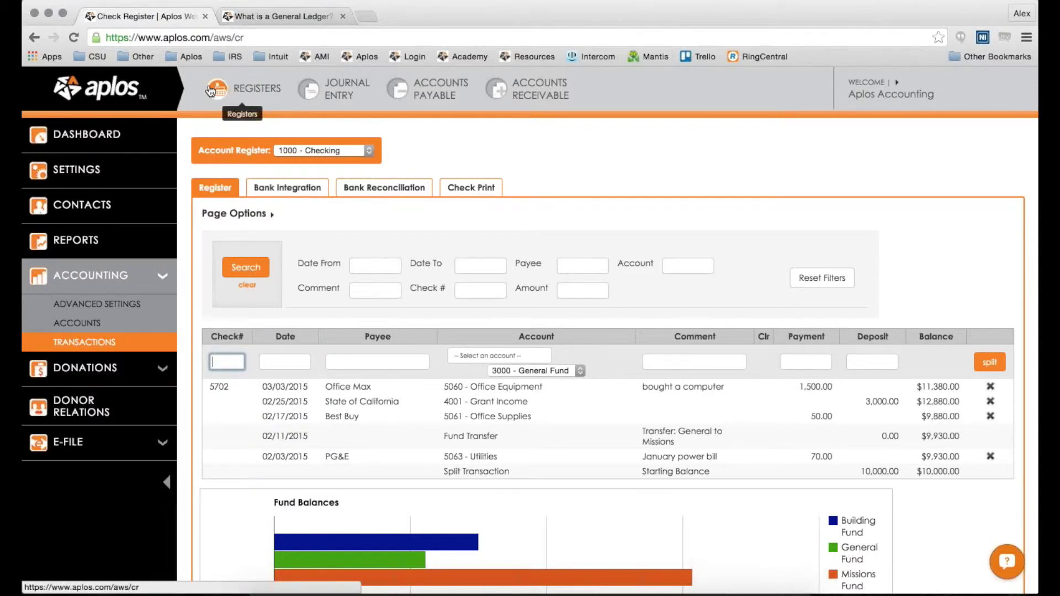
pyautogui.click(337, 89)
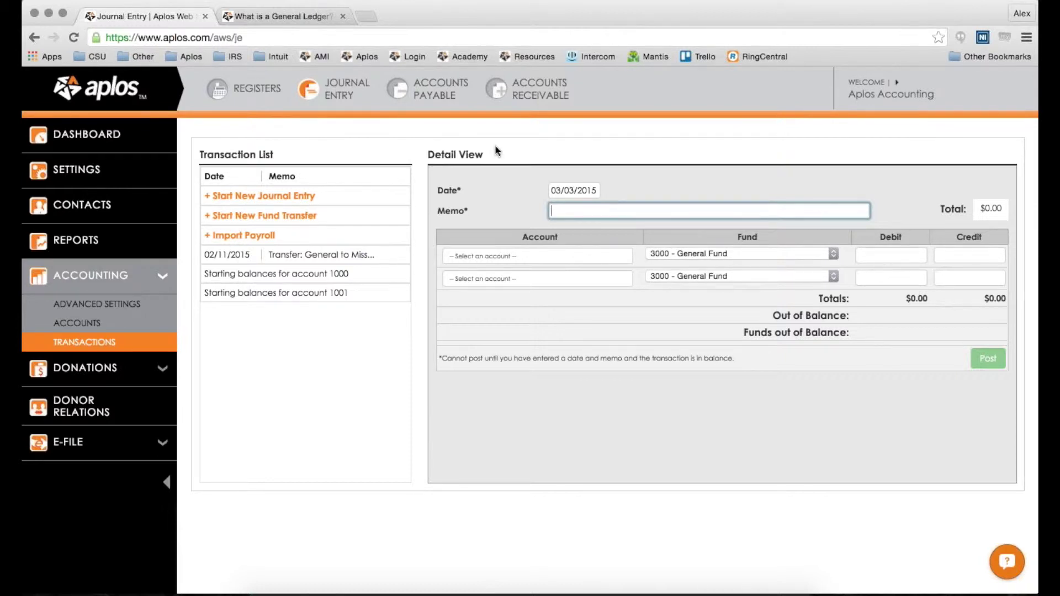
pyautogui.click(243, 88)
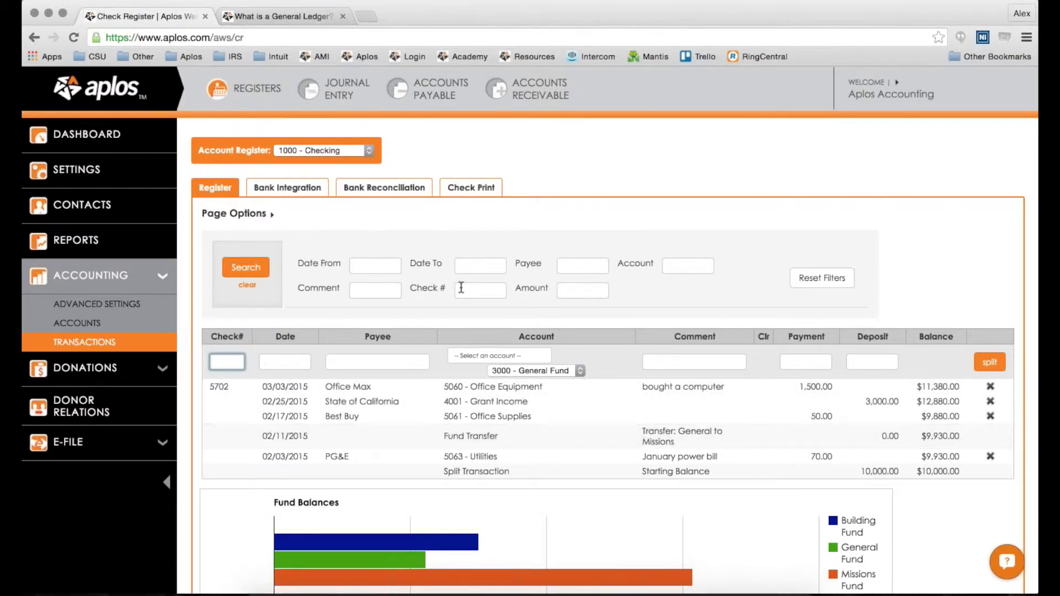
pyautogui.click(336, 86)
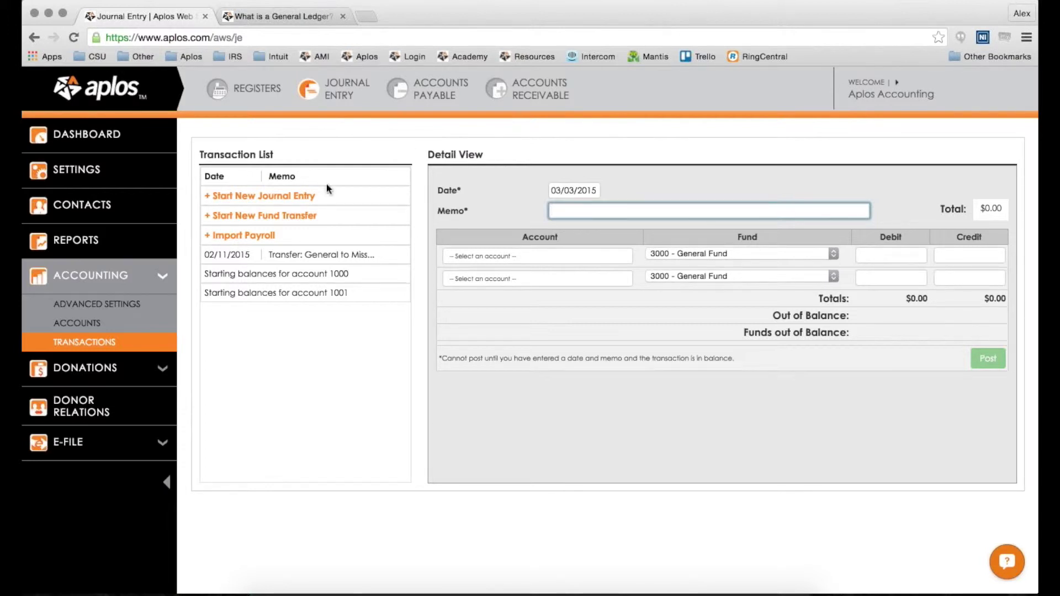
# Step: Review the payroll systems offered for importing payroll transactions and look at the blank fund transfer form
pyautogui.click(275, 238)
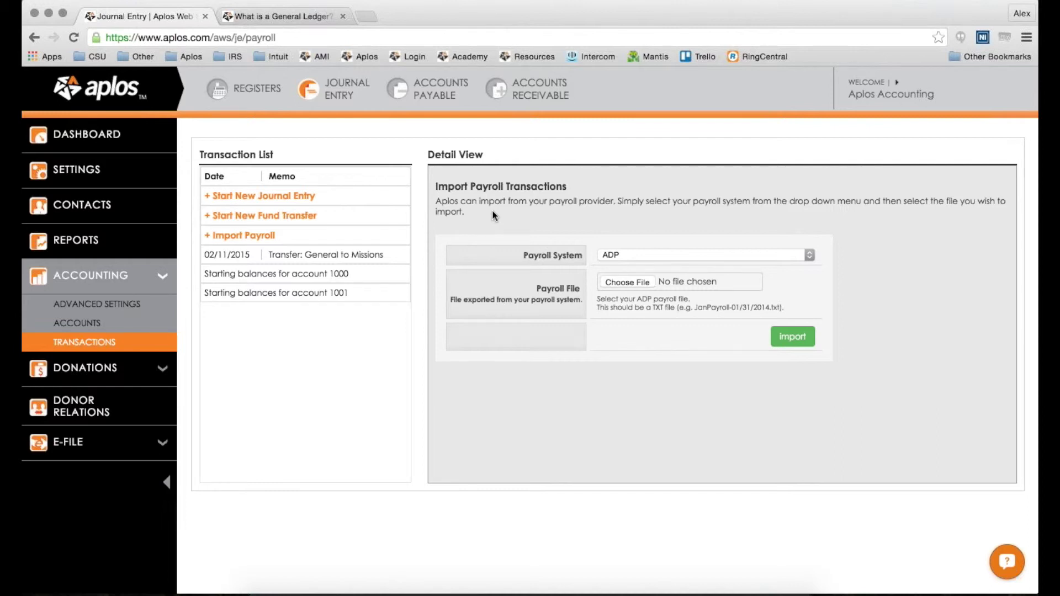
pyautogui.click(674, 256)
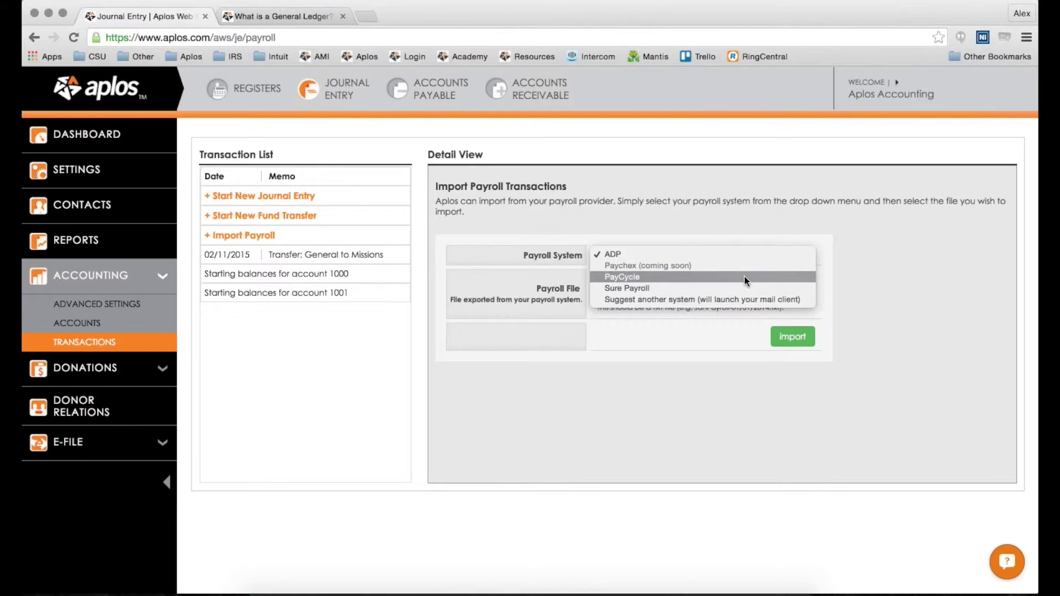
pyautogui.click(774, 211)
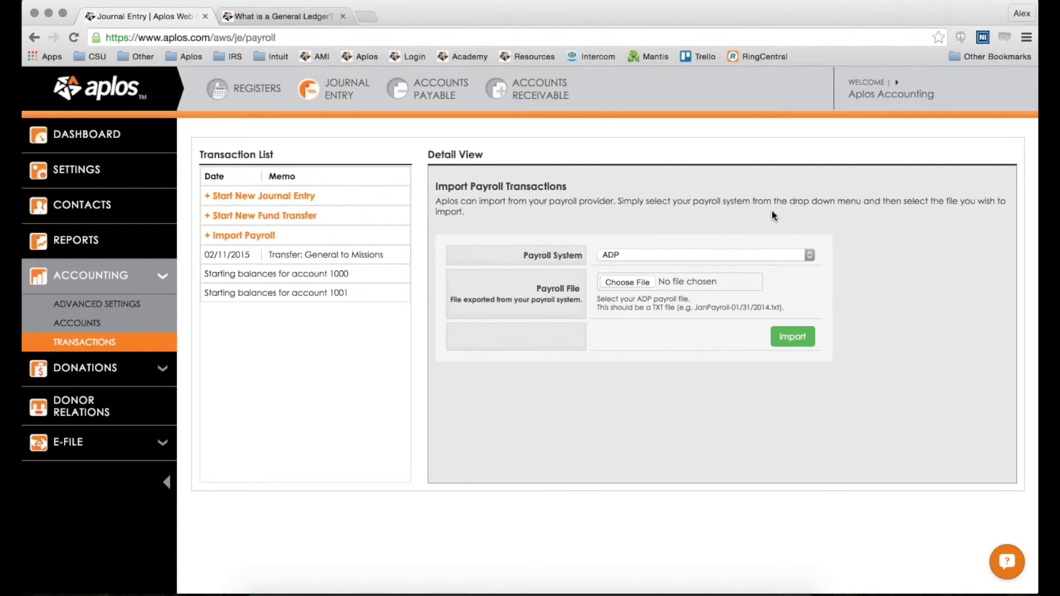
pyautogui.click(271, 218)
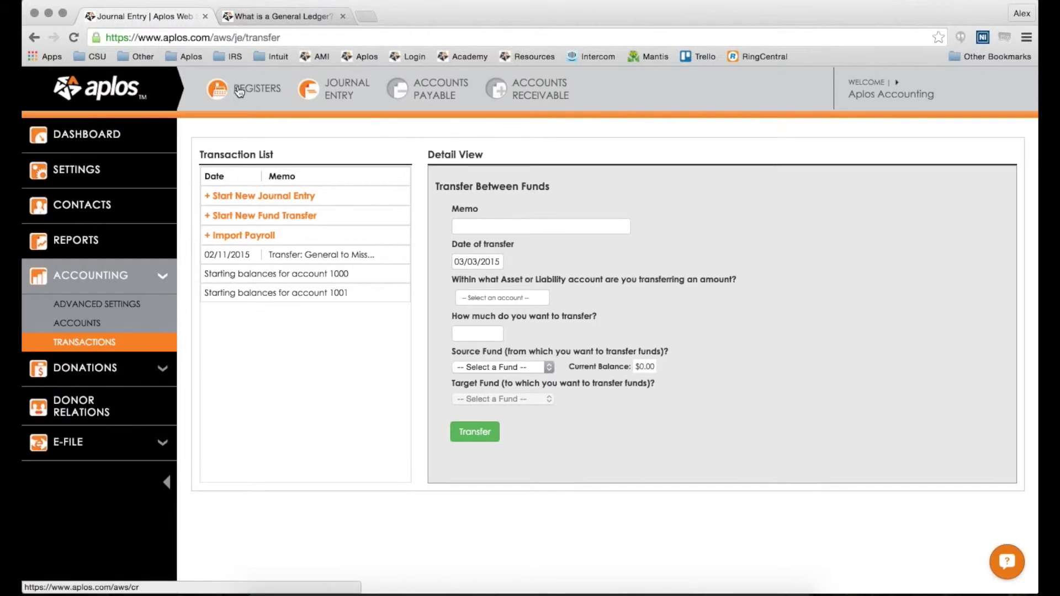
# Step: Inspect the Missions, General and Building Fund bars in the Checking register's fund balances chart
pyautogui.click(224, 95)
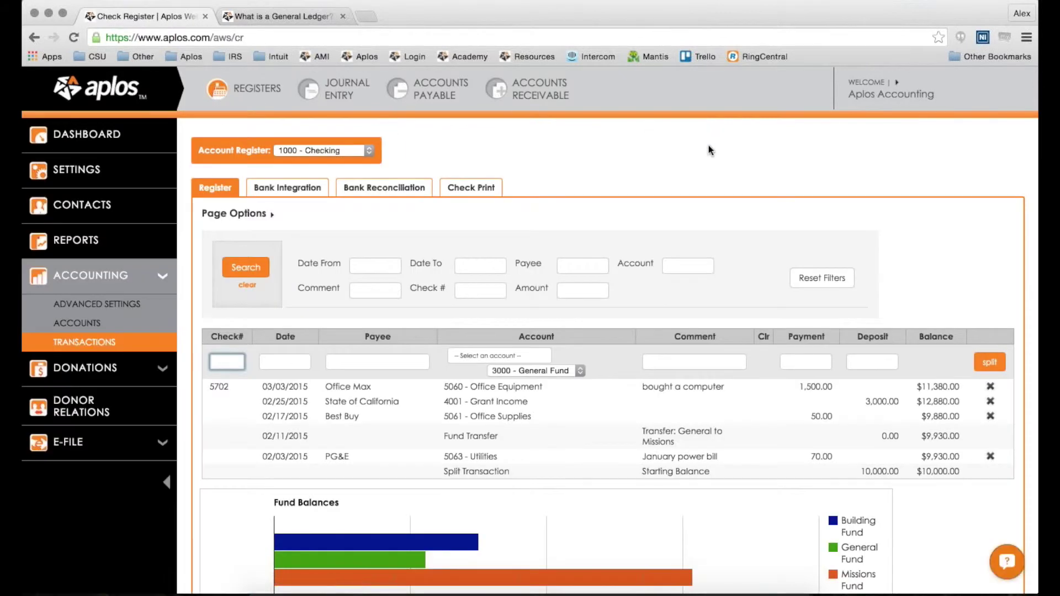
pyautogui.scroll(-3, 708, 144)
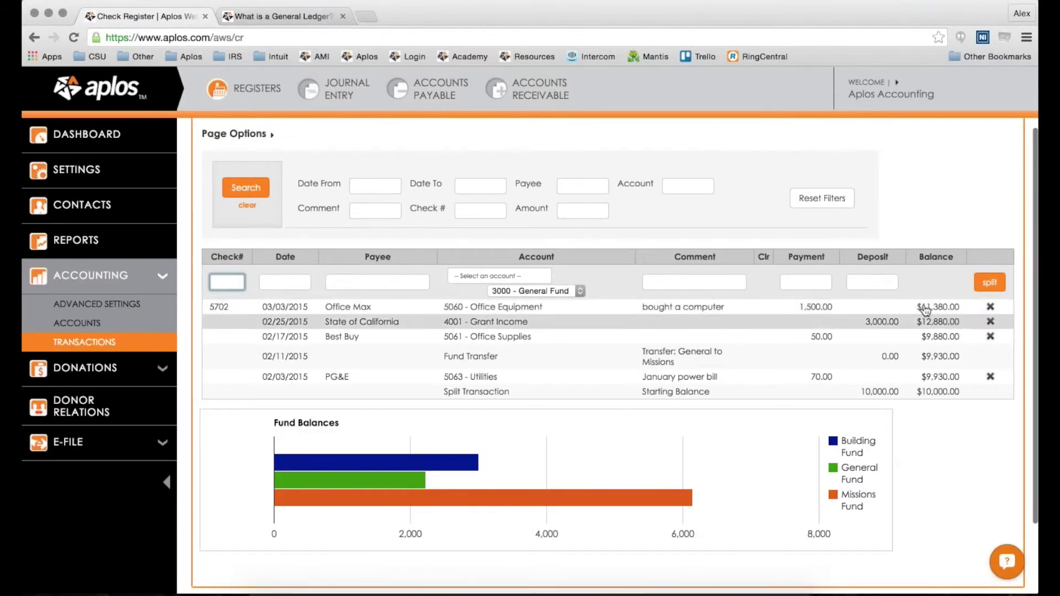
pyautogui.scroll(-3, 936, 308)
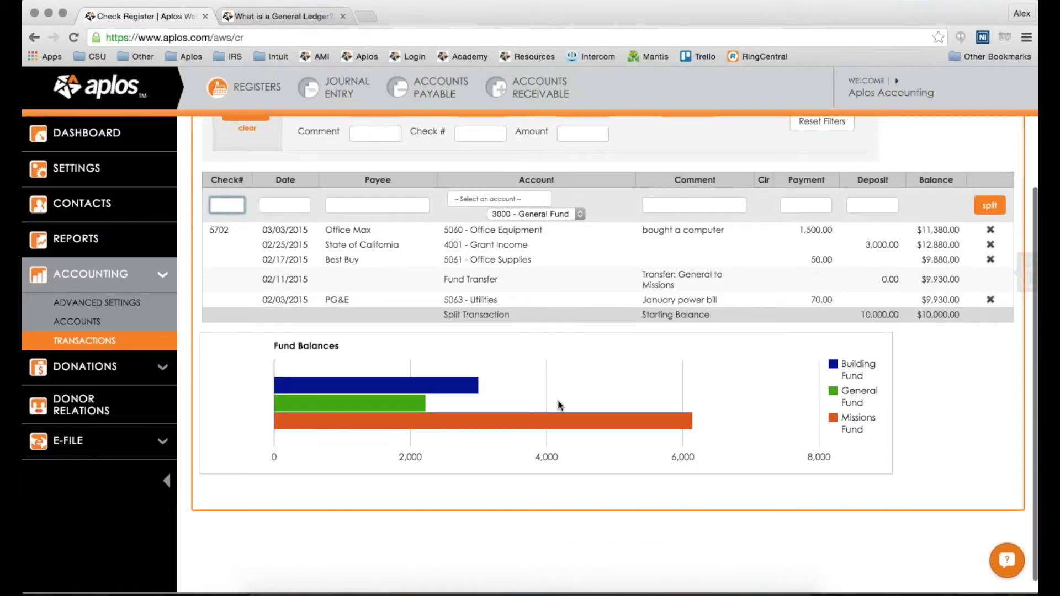
pyautogui.moveTo(464, 422)
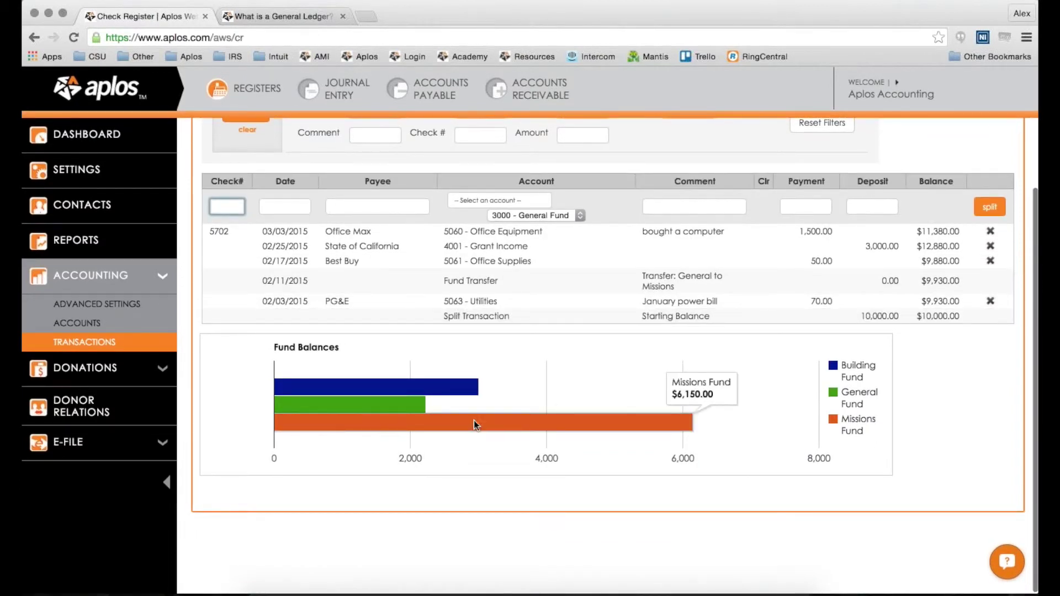
pyautogui.moveTo(406, 413)
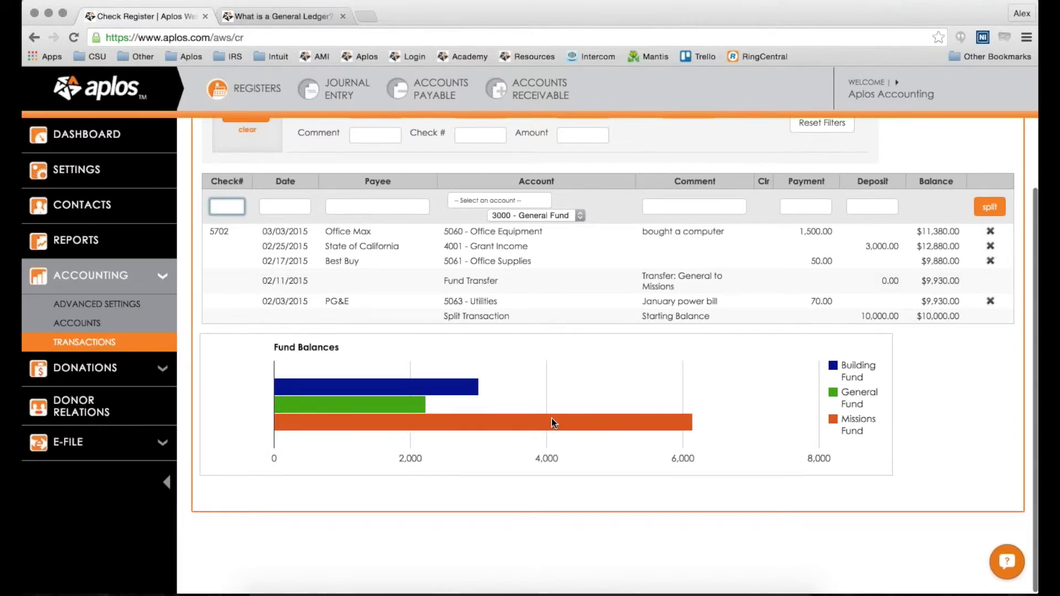
pyautogui.moveTo(449, 386)
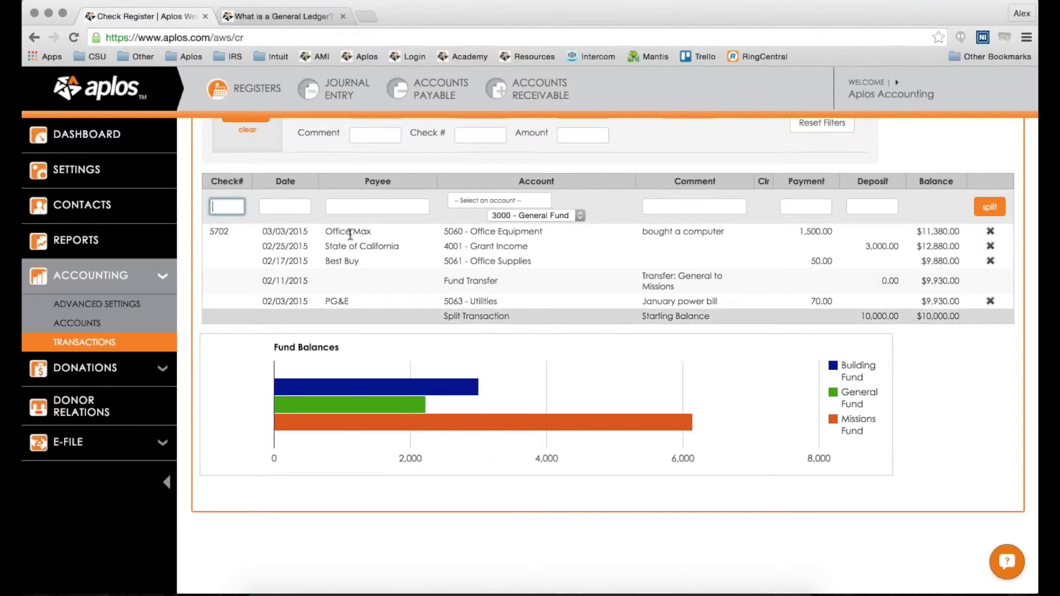
# Step: Start a new fund transfer in the journal entries with the memo "Transferring money from building to general"
pyautogui.click(324, 97)
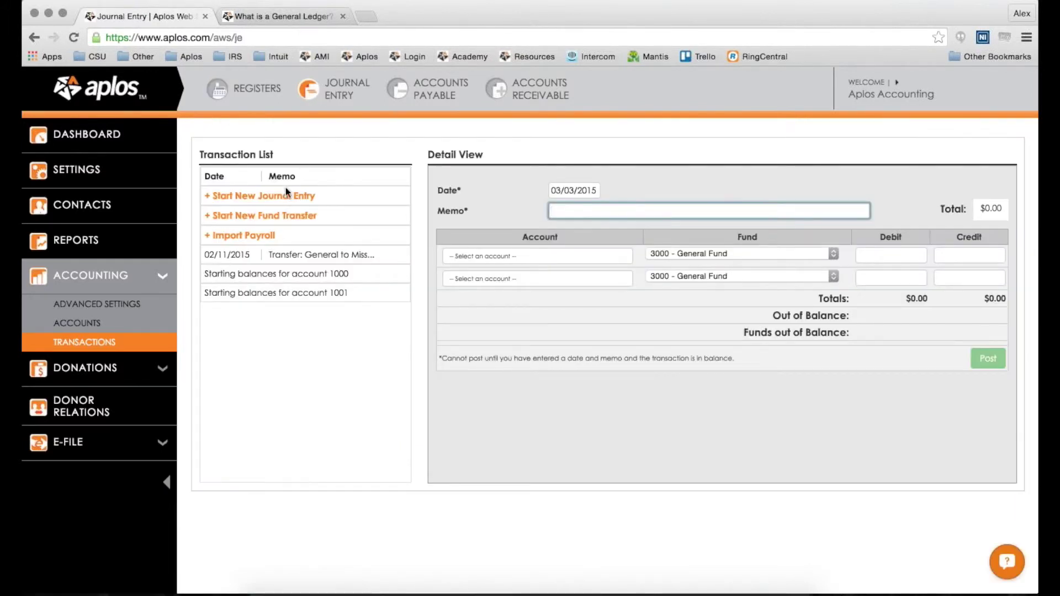
pyautogui.click(263, 224)
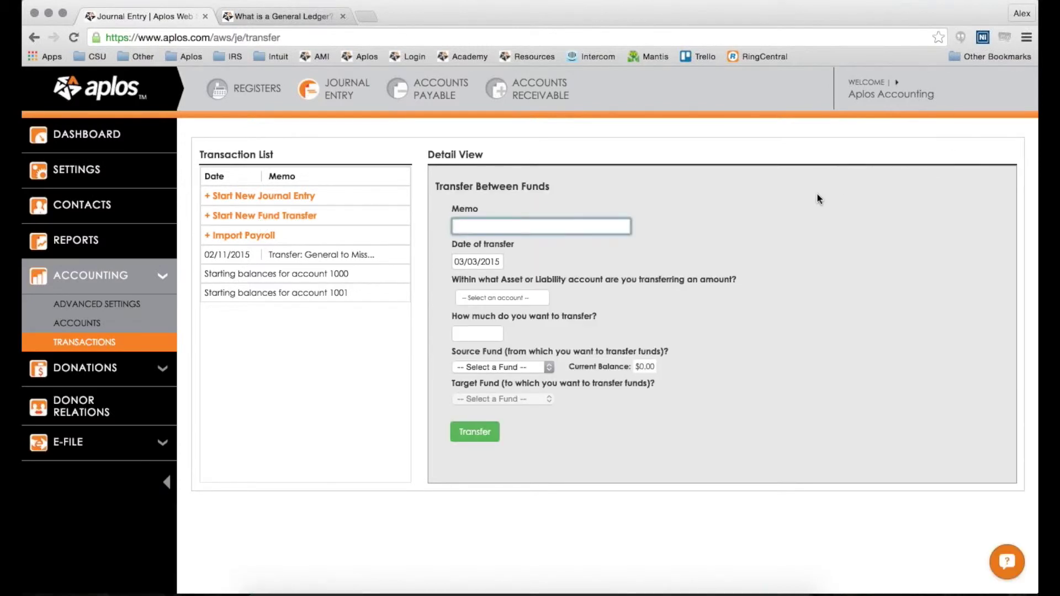
pyautogui.write('Transferring money from b')
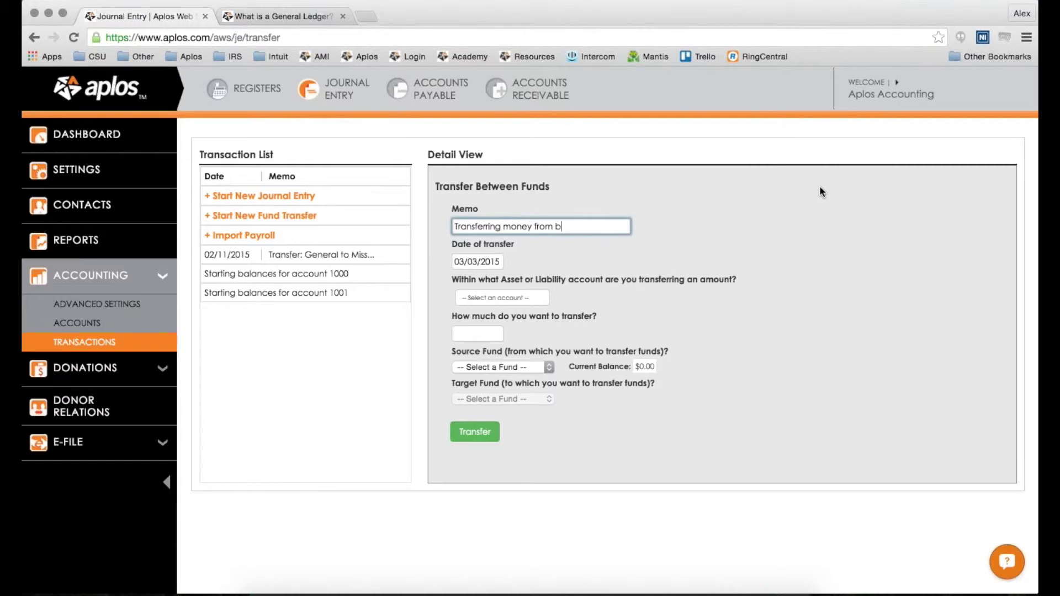
pyautogui.write('uilding to general')
pyautogui.press('Tab')
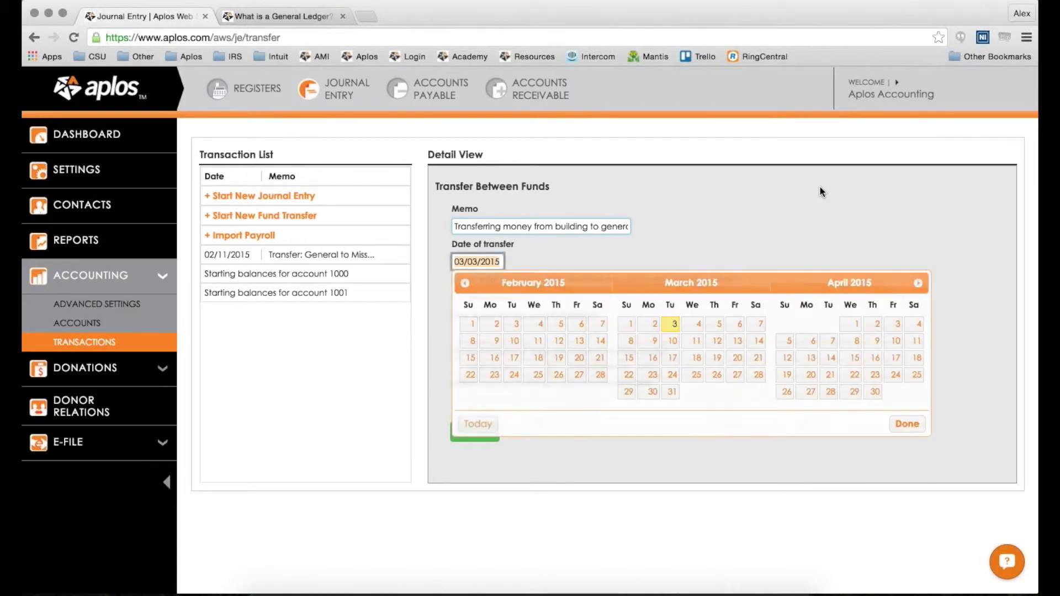
# Step: Date the fund transfer 03/01/2015 and choose 1000 - Checking as the account it takes place within
pyautogui.click(630, 325)
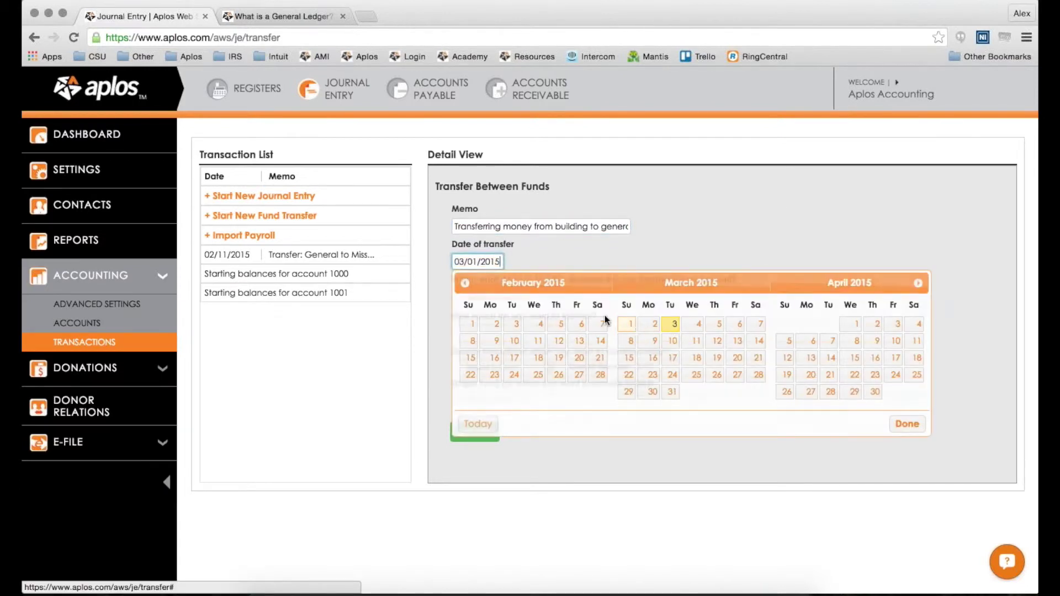
pyautogui.click(522, 298)
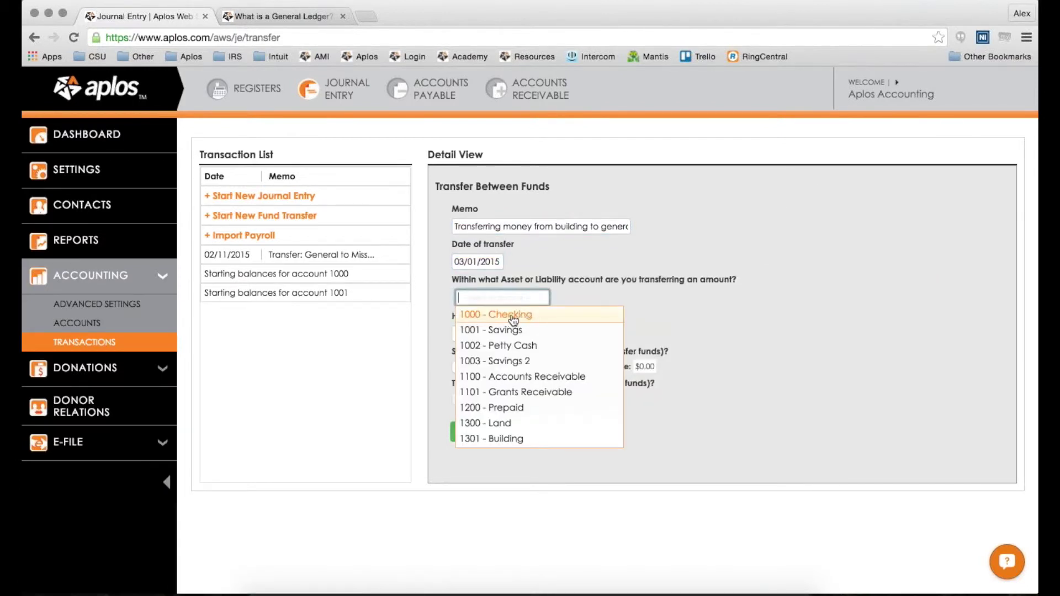
pyautogui.click(515, 314)
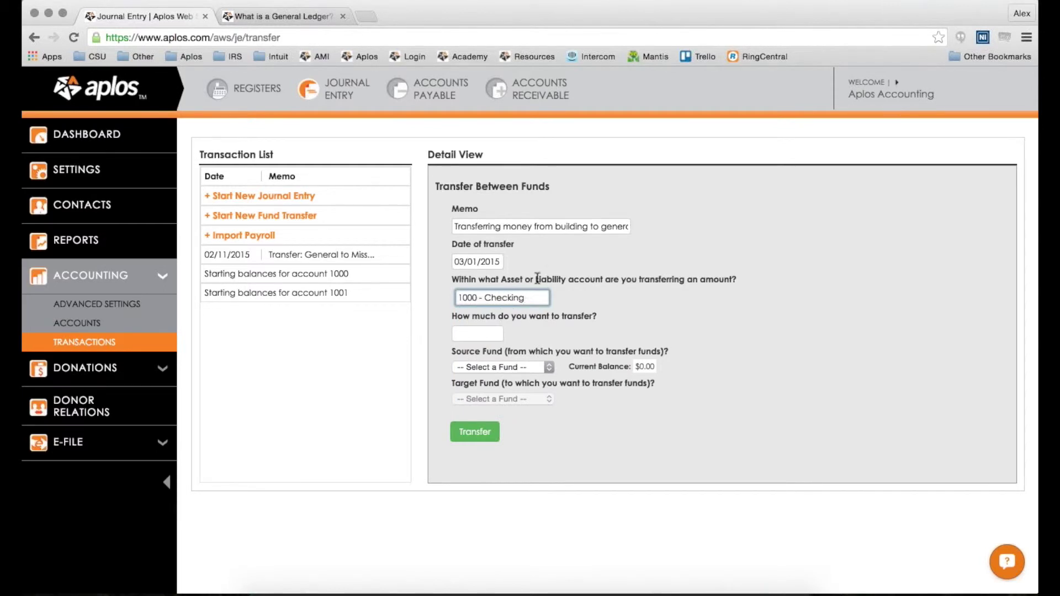
pyautogui.moveTo(506, 278); pyautogui.dragTo(615, 273)
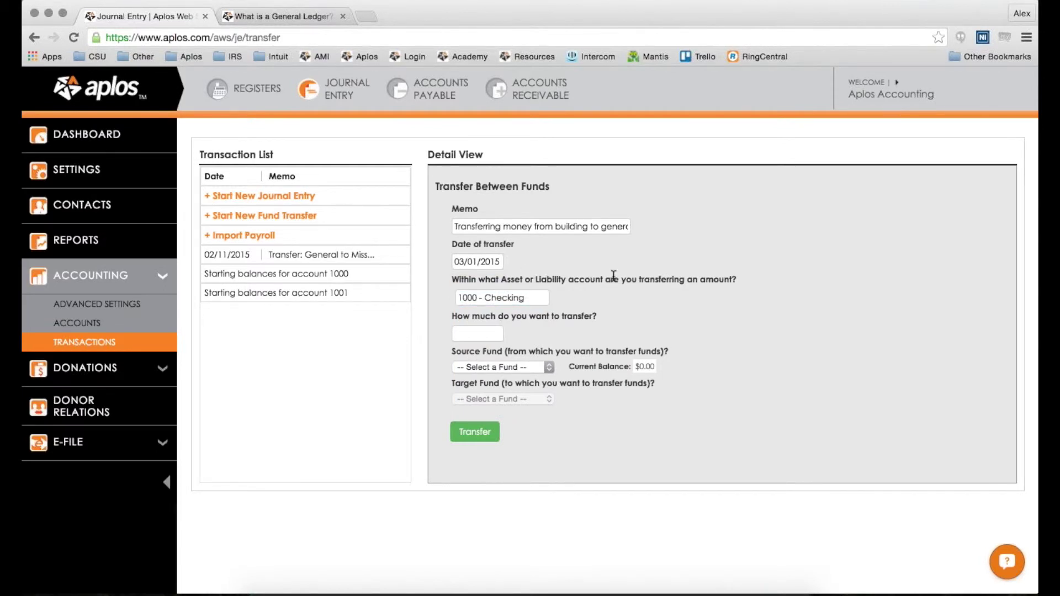
# Step: Set the amount to 1000, the source to 3200 - Building Fund and the target to 3000 - General Fund, and submit the transfer
pyautogui.click(485, 330)
pyautogui.write('1000')
pyautogui.click(496, 368)
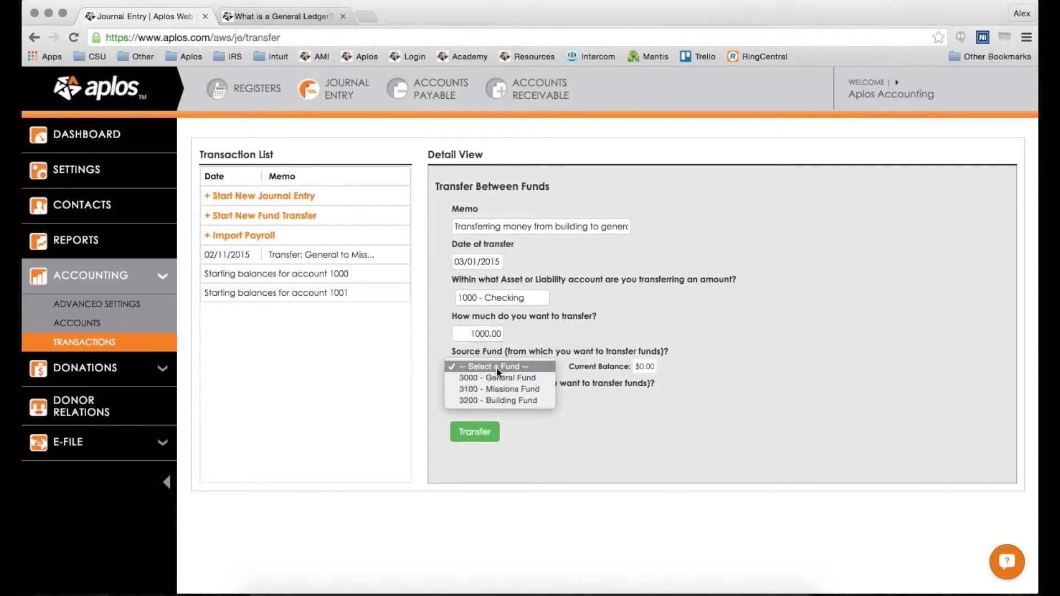
pyautogui.click(502, 401)
pyautogui.click(505, 396)
pyautogui.click(551, 414)
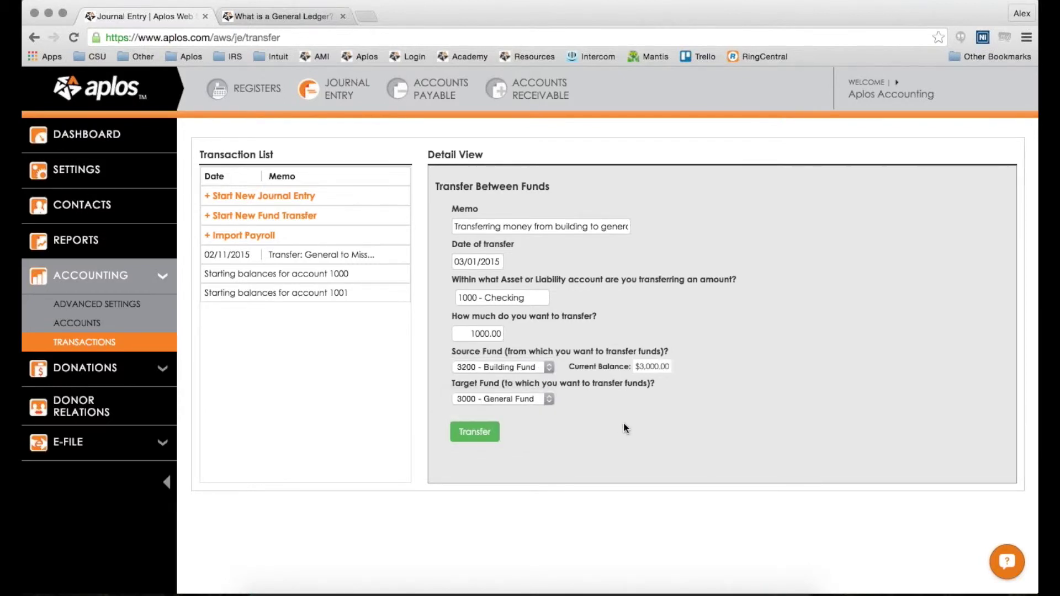
pyautogui.click(476, 433)
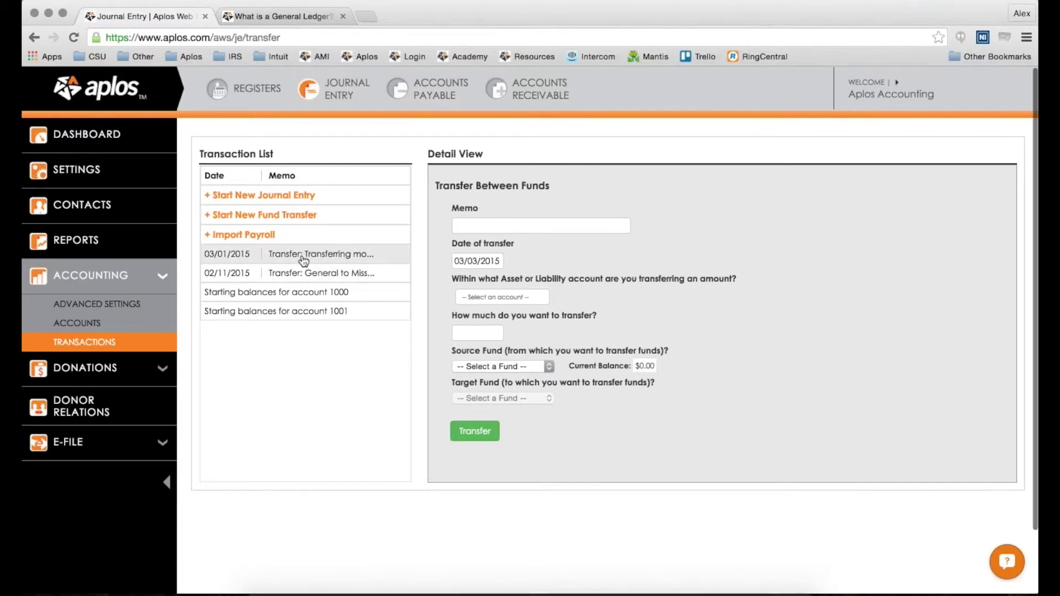
# Step: Check the 03/01/2015 fund transfer in the Checking register and its effect on the Building and General Fund bars
pyautogui.click(257, 95)
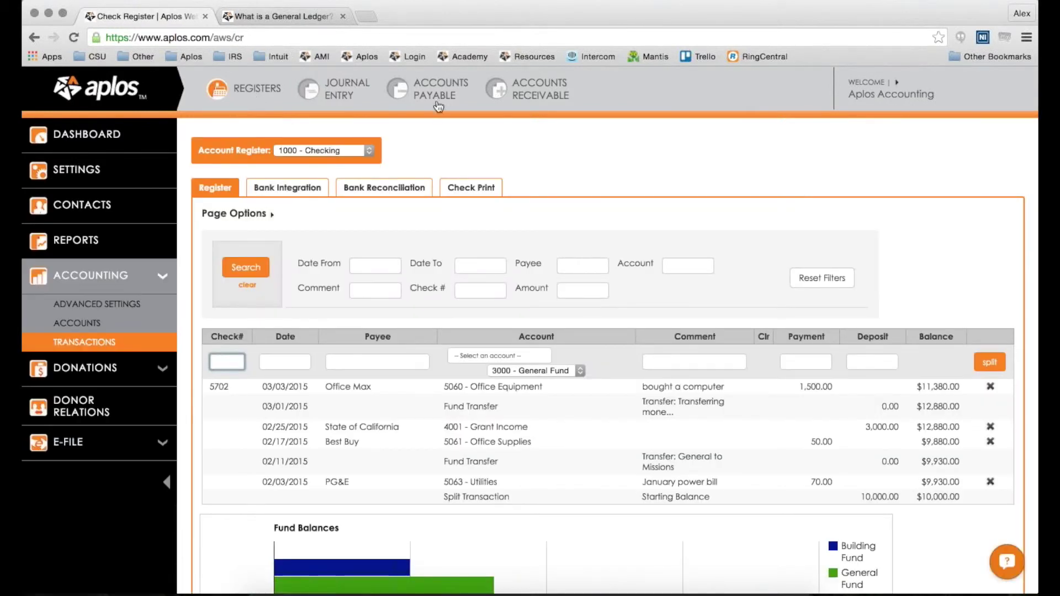
pyautogui.scroll(-2, 583, 158)
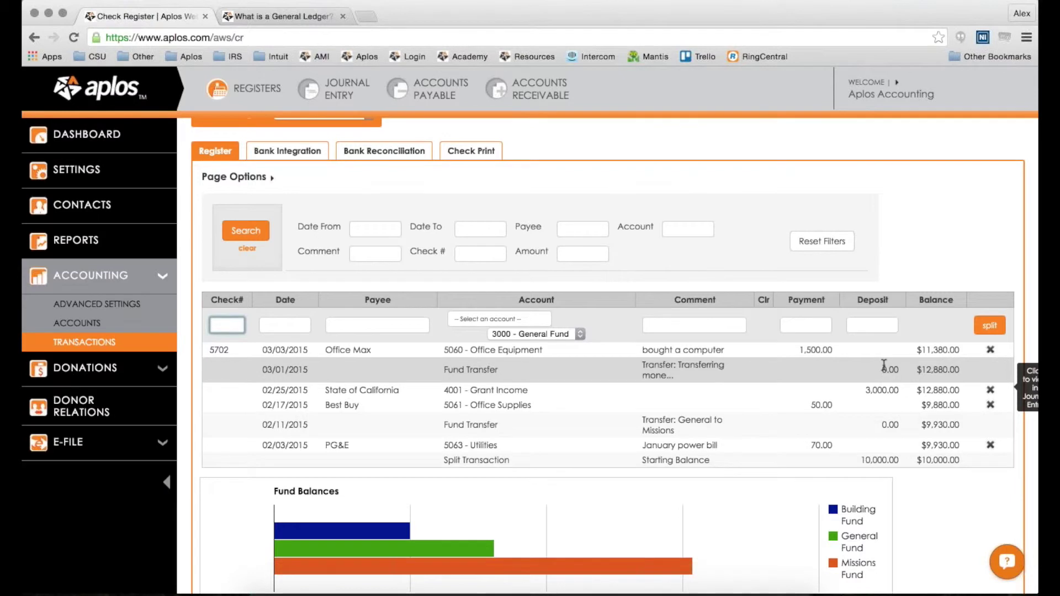
pyautogui.scroll(2, 417, 106)
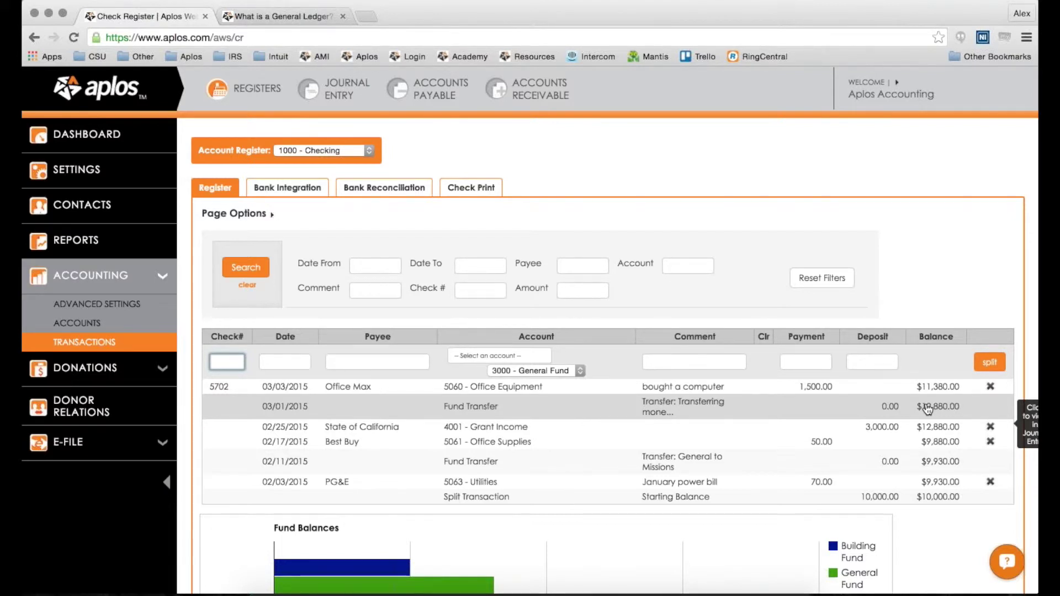
pyautogui.scroll(-3, 892, 308)
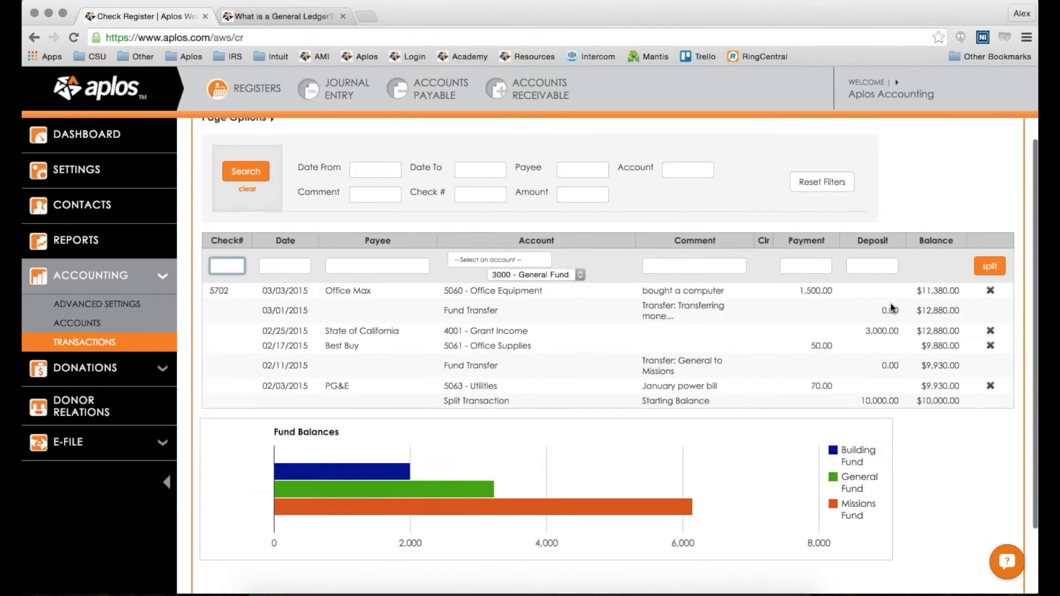
pyautogui.scroll(-1, 893, 308)
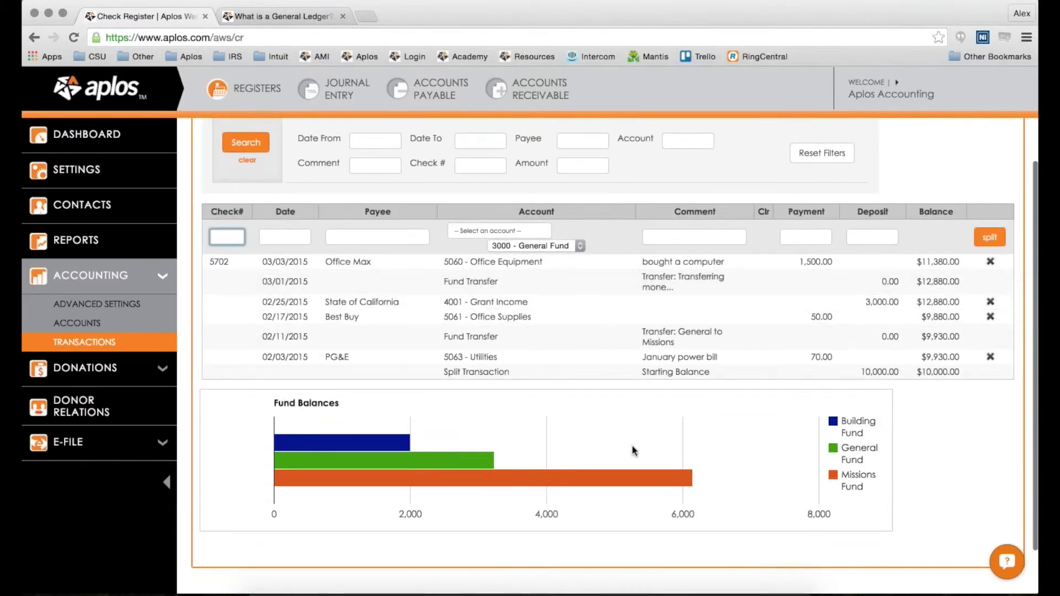
pyautogui.scroll(-1, 620, 428)
pyautogui.moveTo(347, 419)
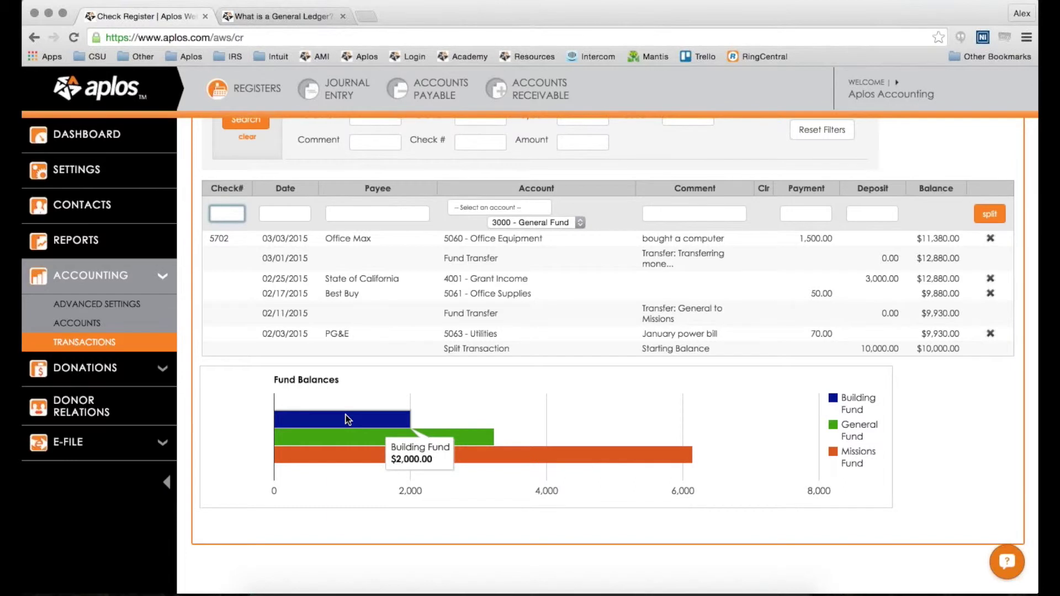
pyautogui.moveTo(352, 439)
pyautogui.scroll(5, 385, 401)
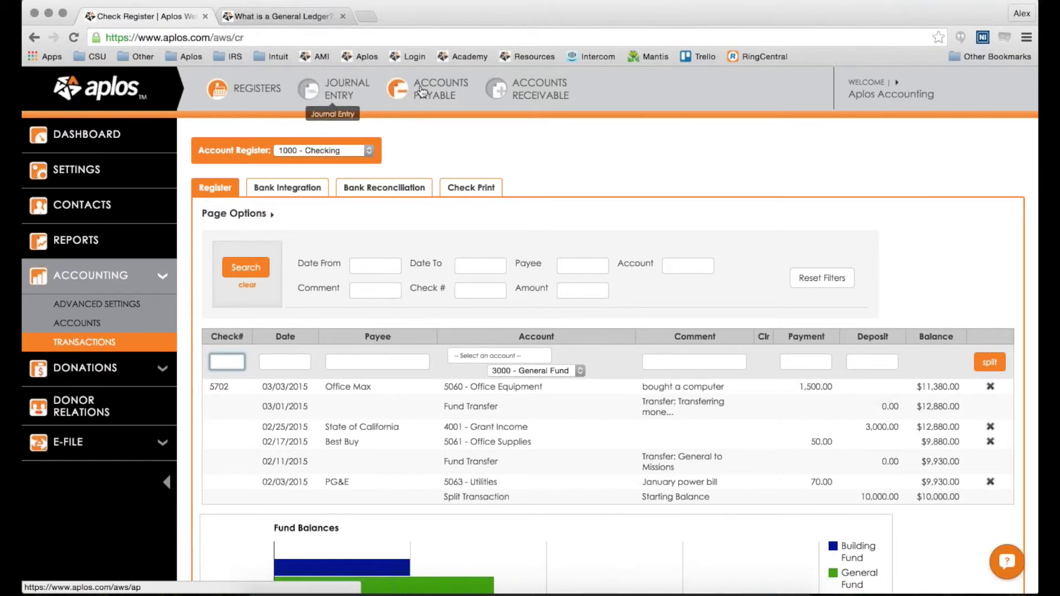
# Step: Open Accounts Payable and look over its overdue snapshot, new bill form and bill payment section
pyautogui.click(440, 92)
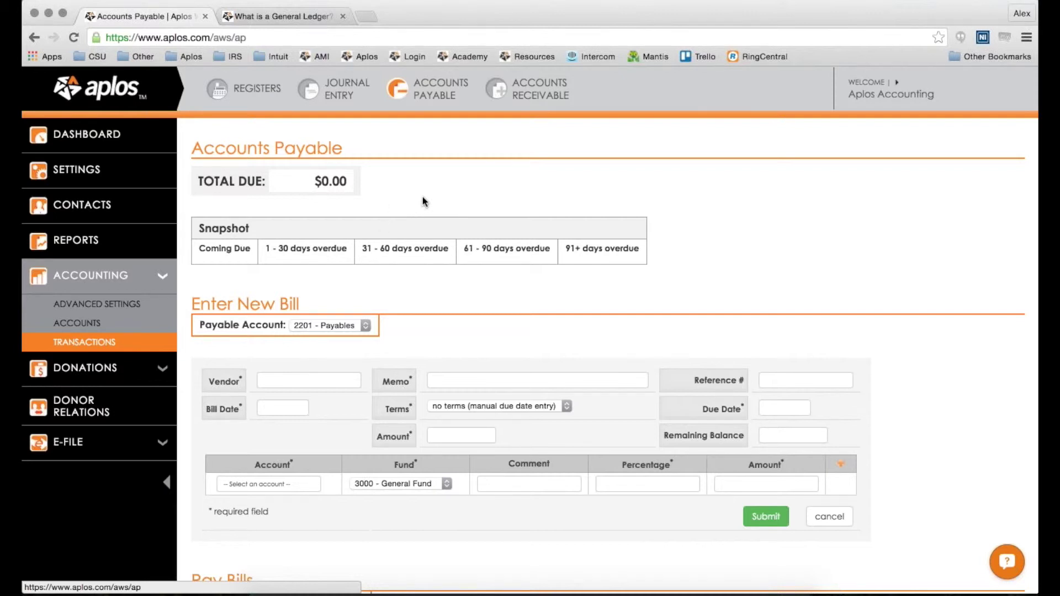
pyautogui.scroll(-3, 423, 197)
pyautogui.scroll(3, 423, 195)
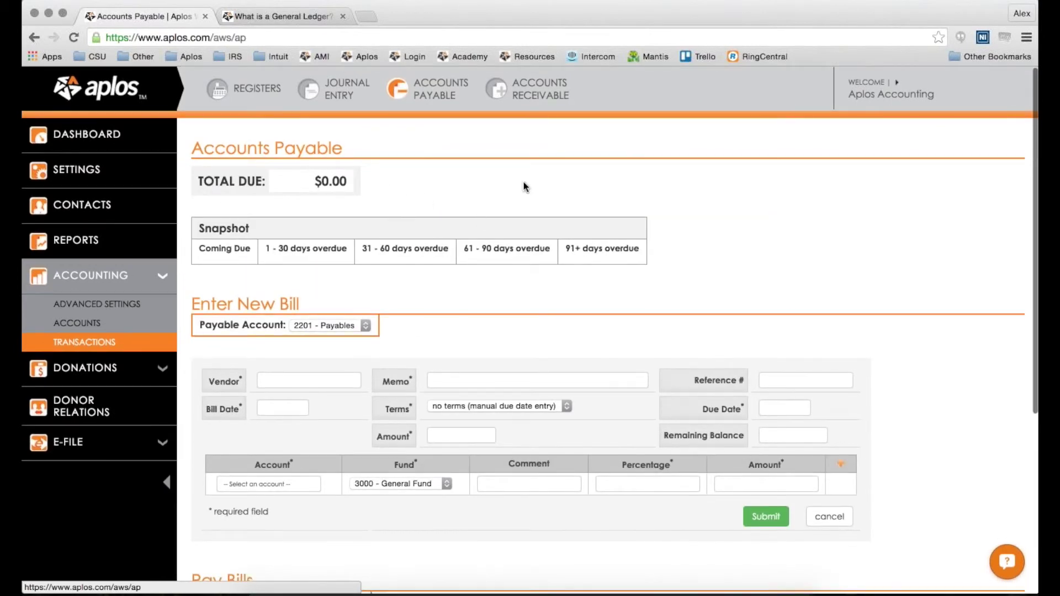
pyautogui.scroll(-3, 540, 225)
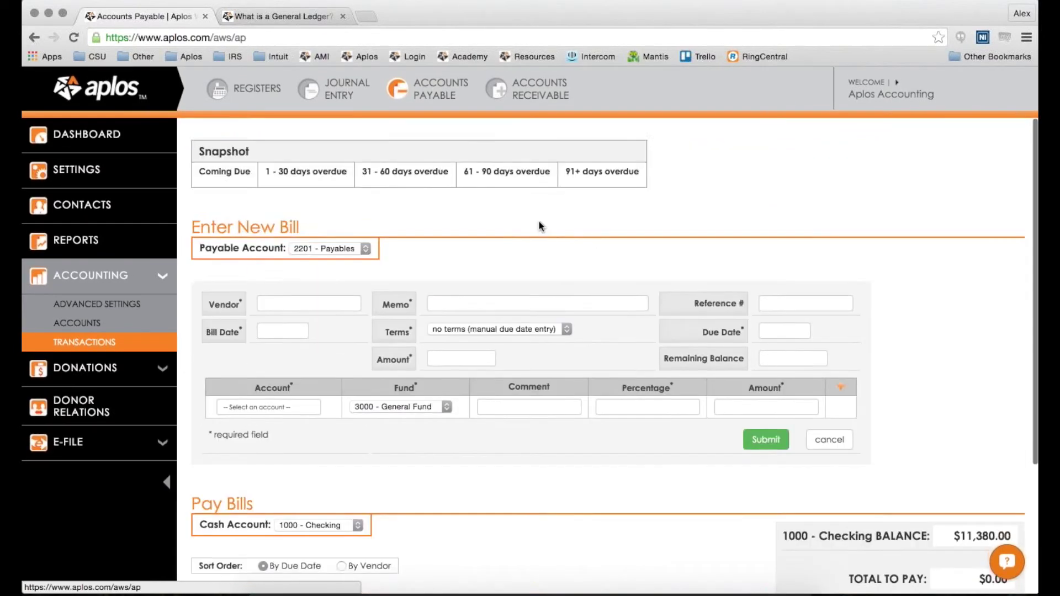
# Step: Review the Accounts Payable page, covering the total due, overdue snapshot, Enter New Bill form and Pay Bills section
pyautogui.scroll(-2, 540, 226)
pyautogui.scroll(-2, 514, 445)
pyautogui.scroll(5, 522, 442)
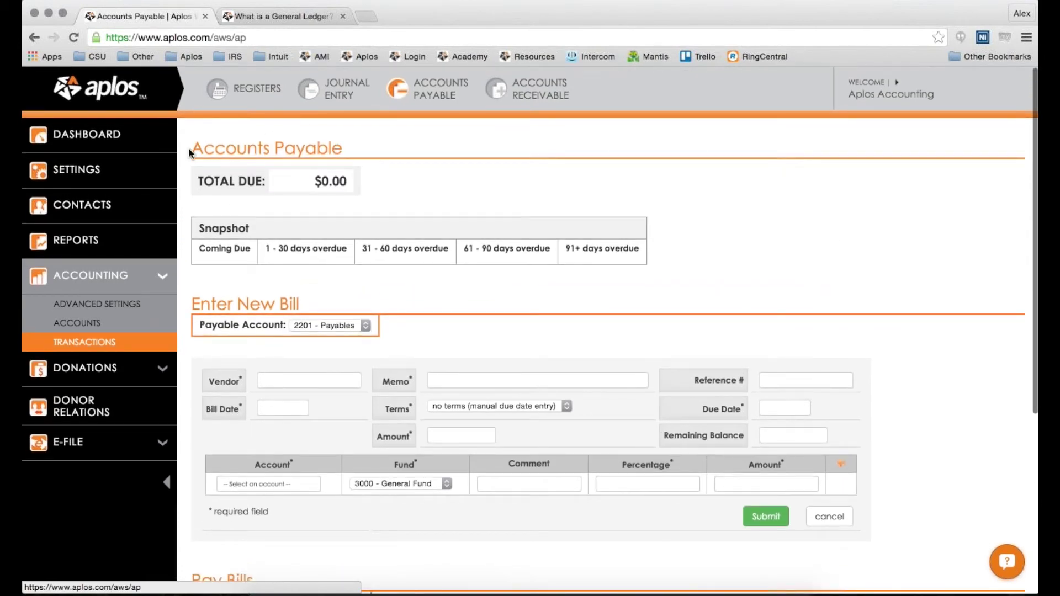
pyautogui.moveTo(189, 148); pyautogui.dragTo(357, 148)
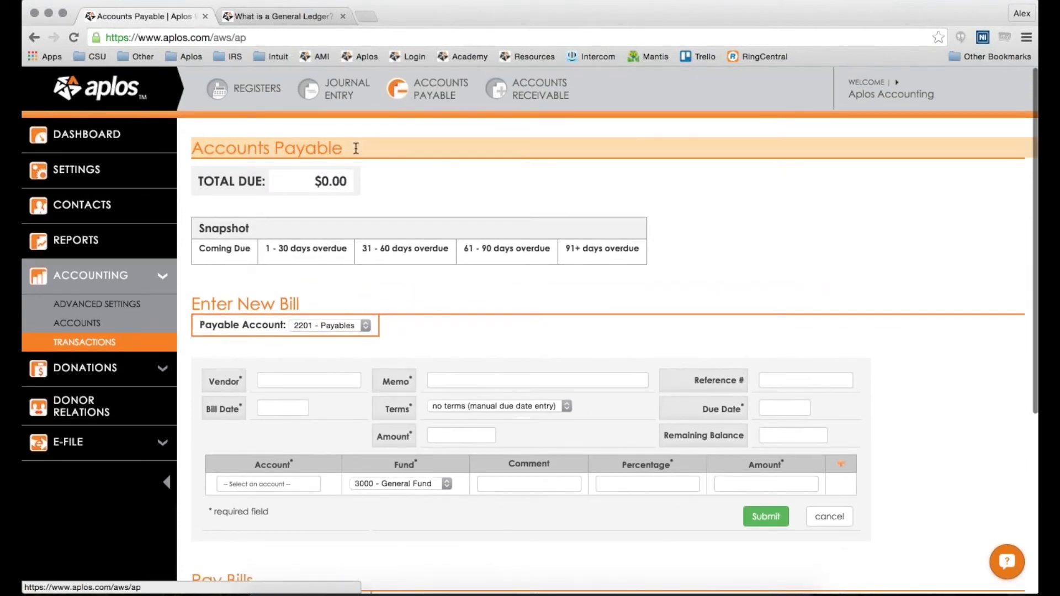
pyautogui.click(324, 182)
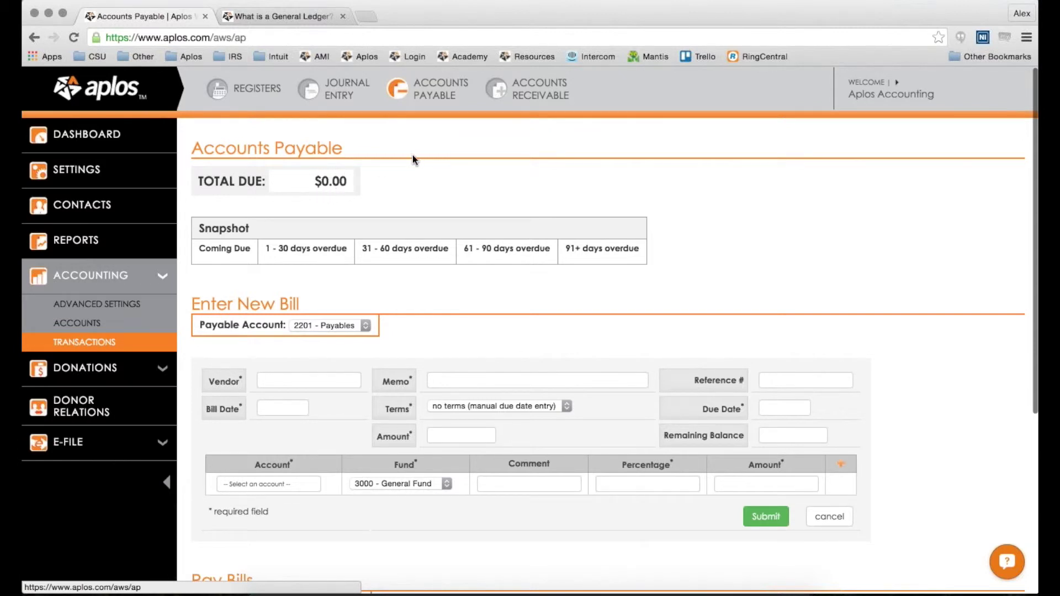
pyautogui.scroll(-1, 408, 157)
pyautogui.moveTo(300, 249); pyautogui.dragTo(343, 235)
pyautogui.click(343, 230)
pyautogui.scroll(-5, 369, 207)
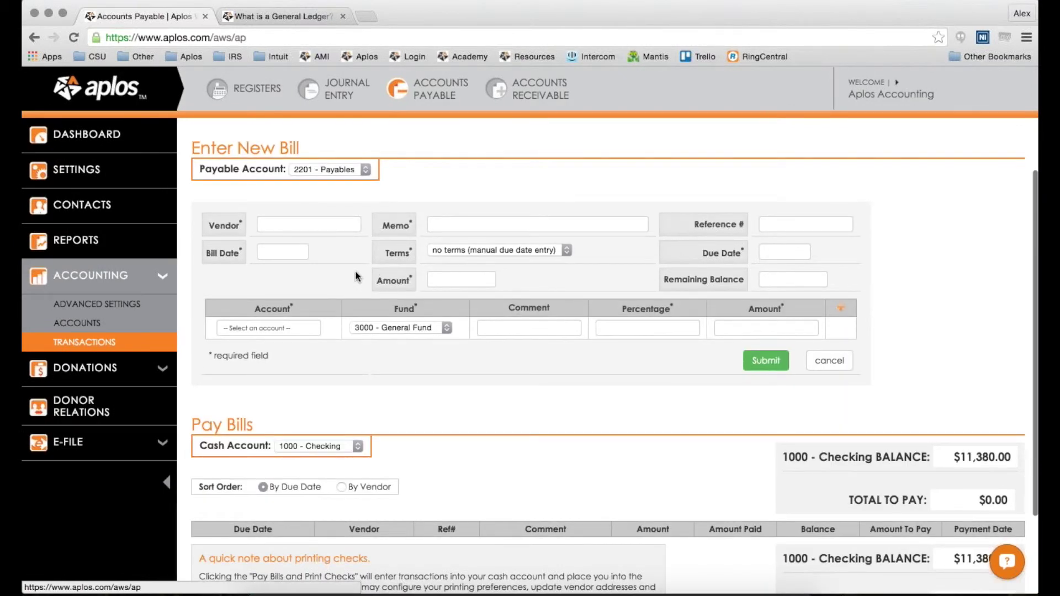
pyautogui.scroll(-1, 360, 276)
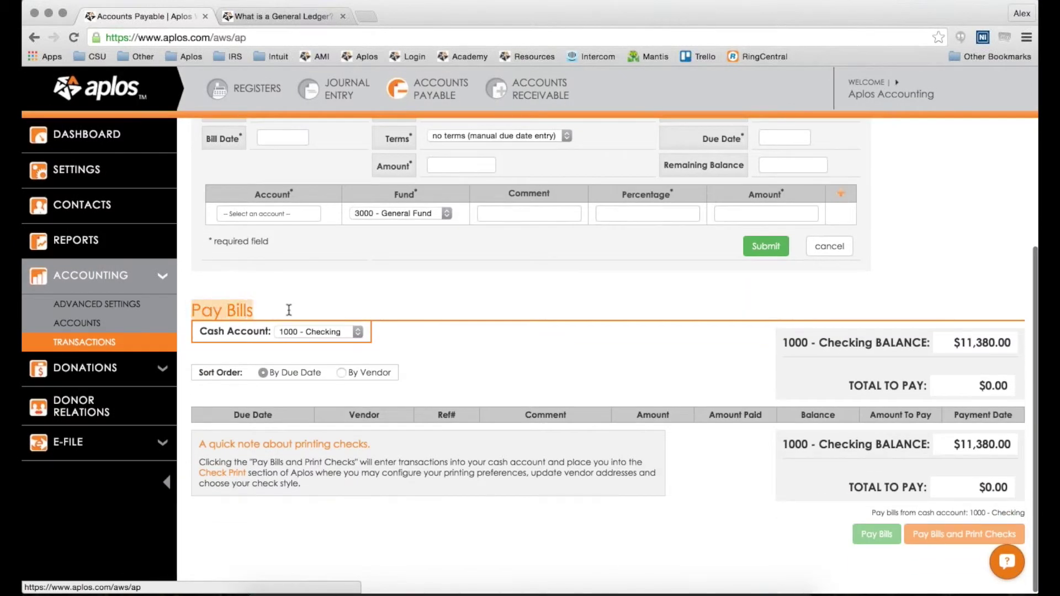
pyautogui.scroll(6, 381, 259)
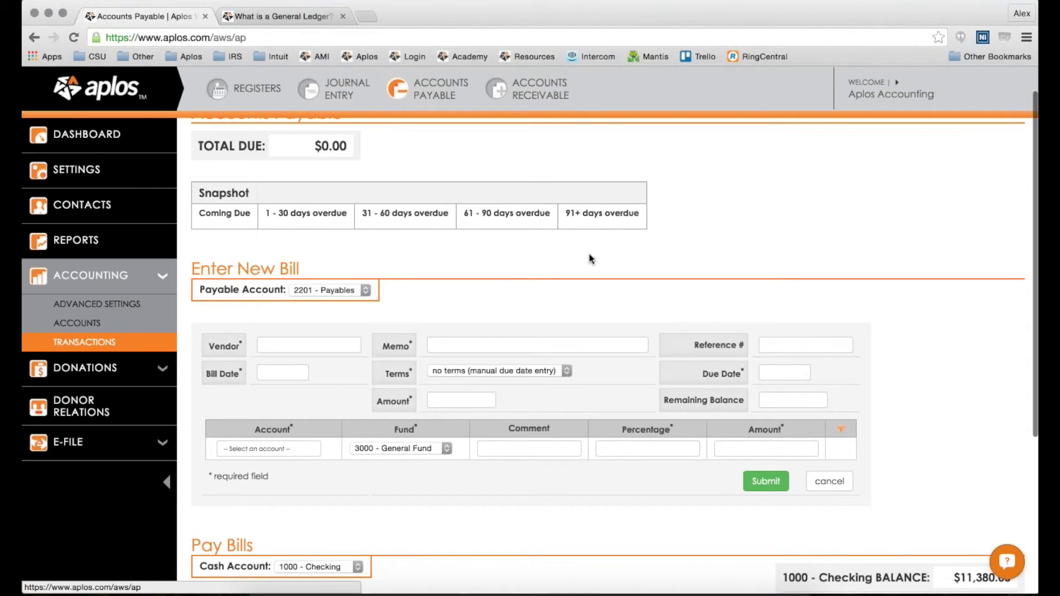
# Step: Start a new bill for vendor Plumber with memo "did some work on the sprinkler and toilets" and reference 69820nss92
pyautogui.click(330, 344)
pyautogui.write('Pl')
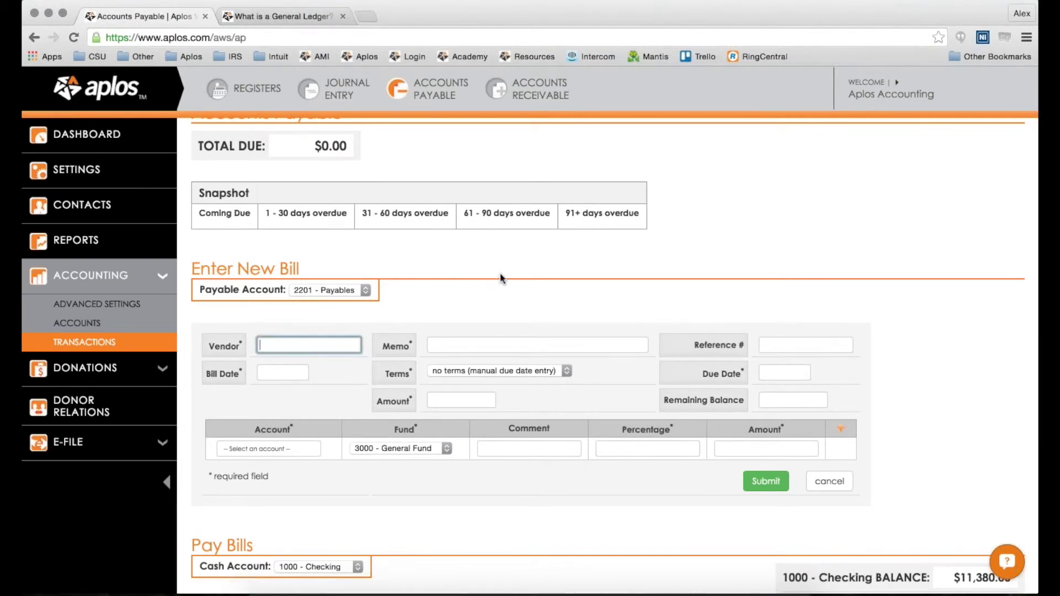
pyautogui.write('umber')
pyautogui.press('Tab')
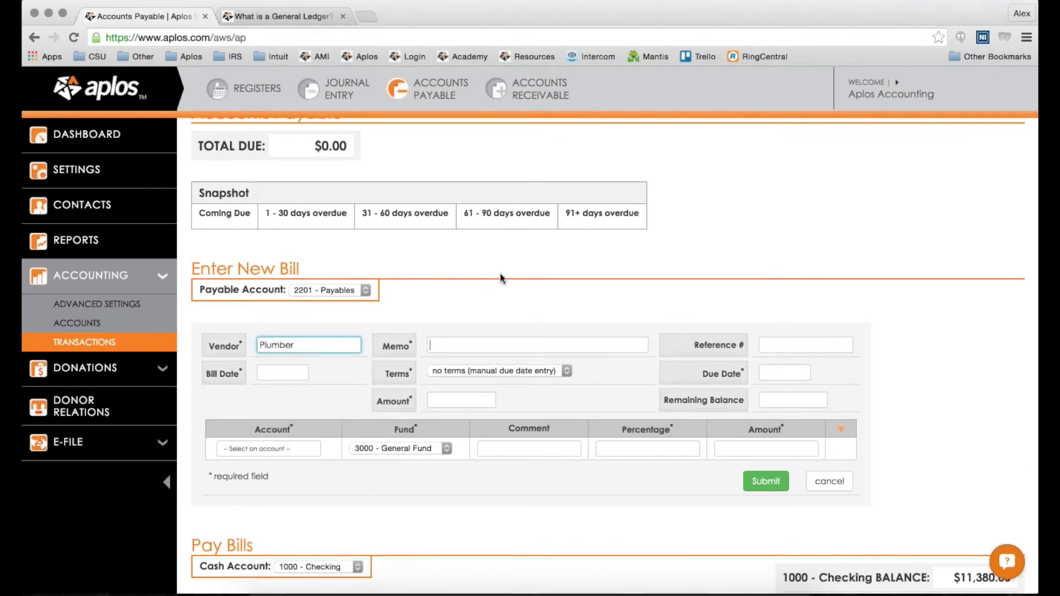
pyautogui.write('did some work on')
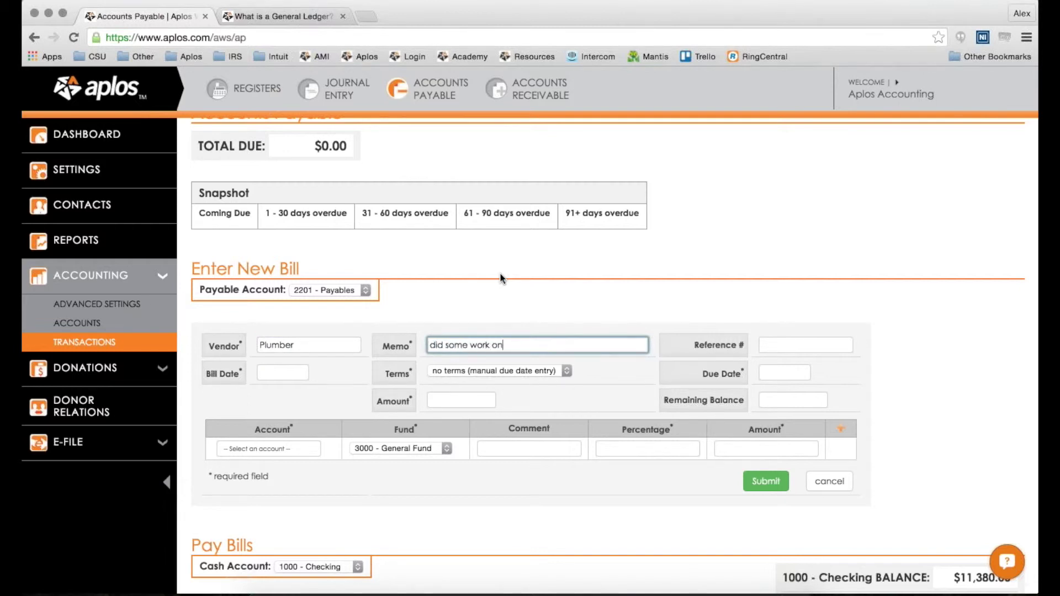
pyautogui.write(' the sprinkler and toilets')
pyautogui.press('Tab')
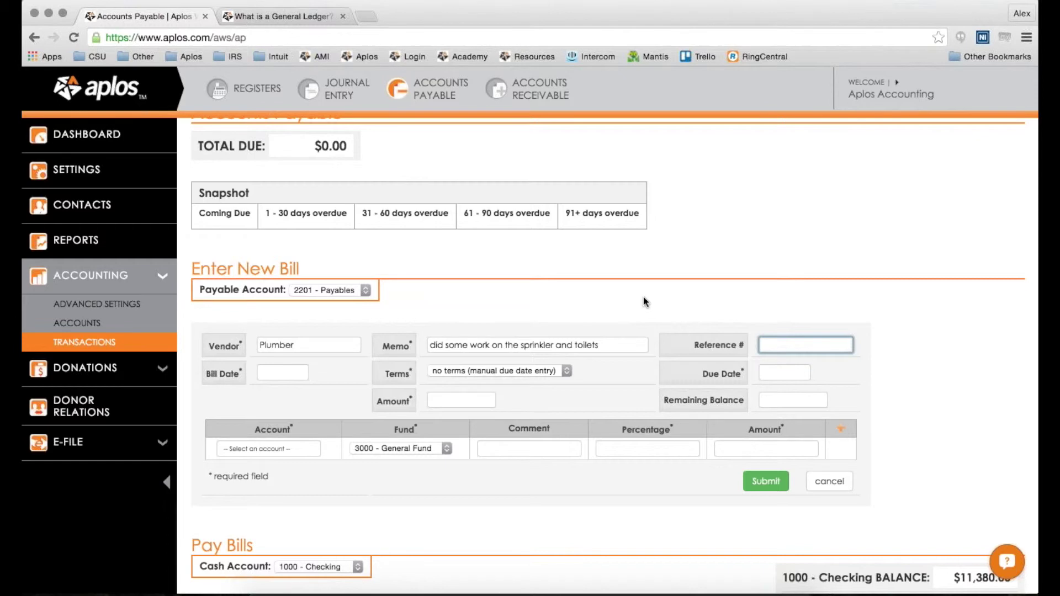
pyautogui.write('69820nss92')
pyautogui.press('Tab')
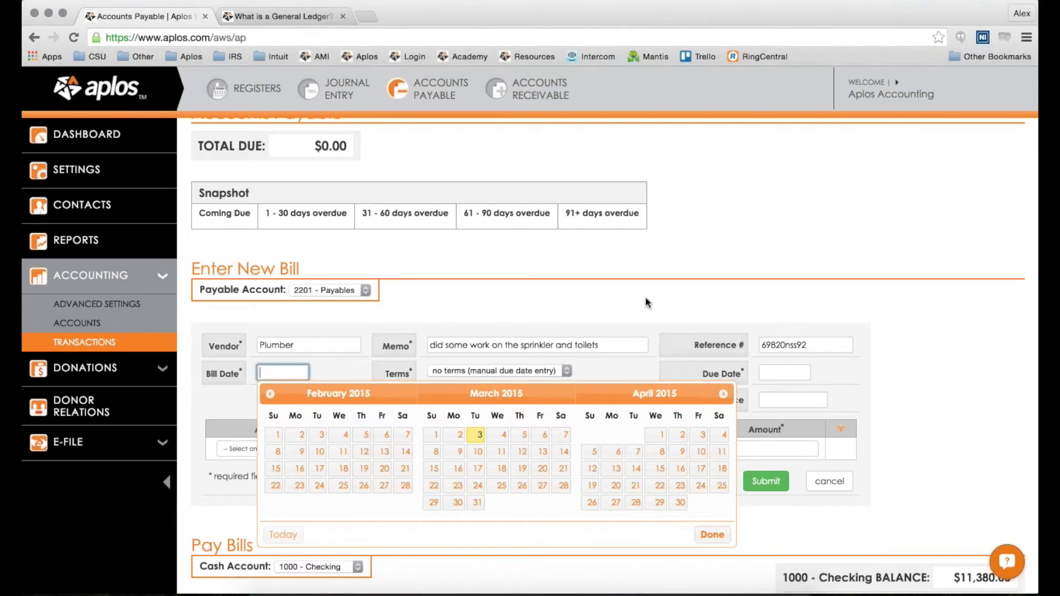
# Step: Date the bill 02/19/2015, choose net 60 terms and set its amount to 1000
pyautogui.click(362, 471)
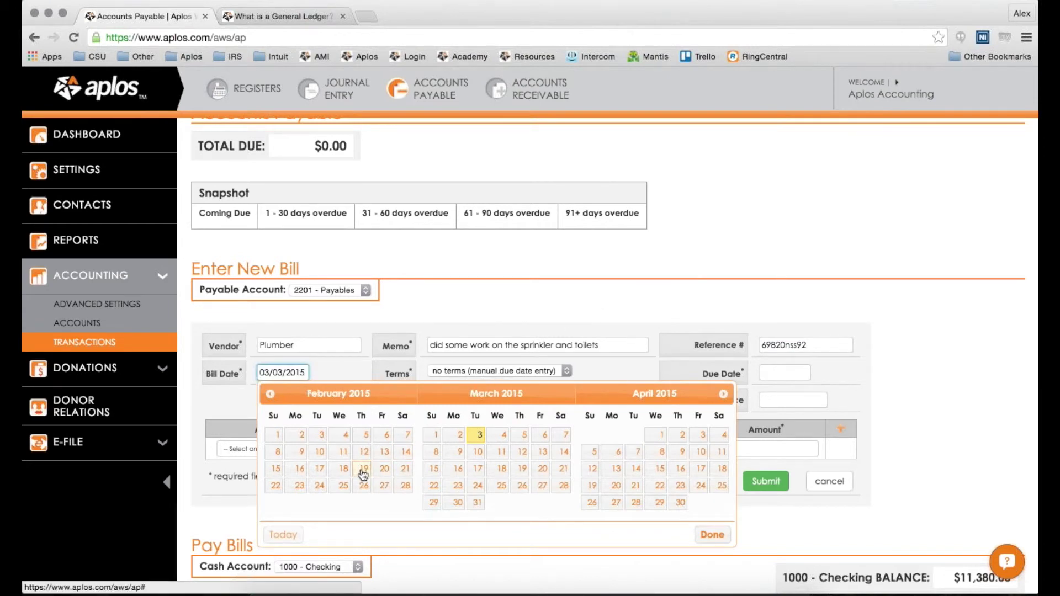
pyautogui.click(497, 371)
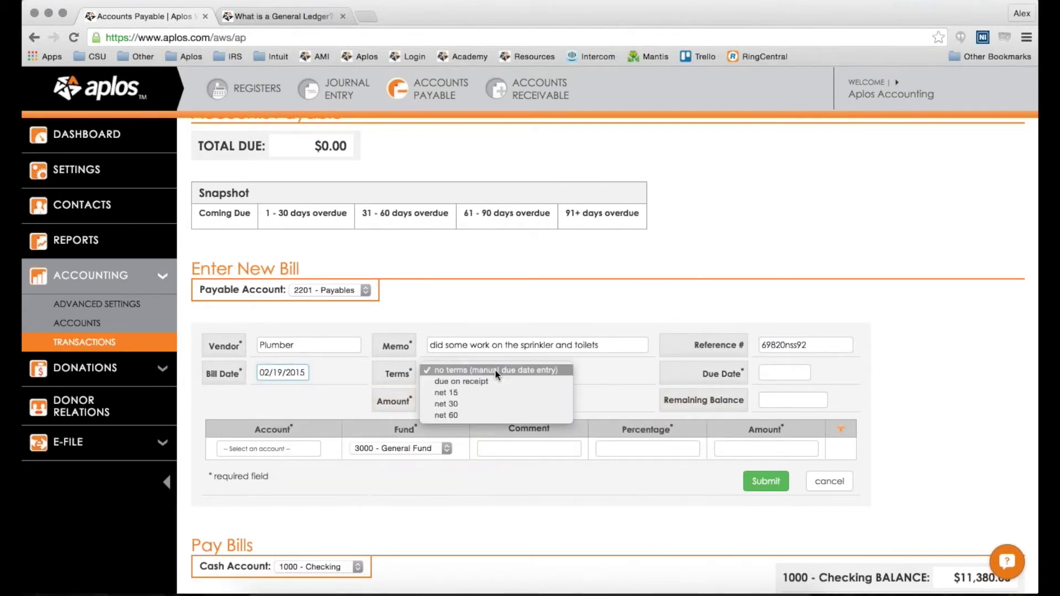
pyautogui.click(482, 412)
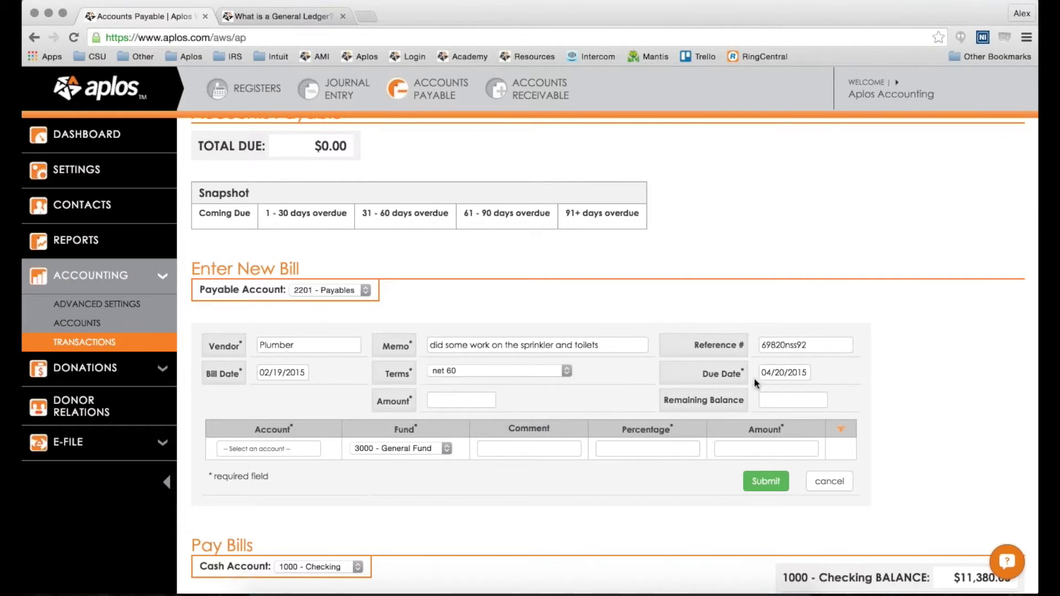
pyautogui.click(443, 399)
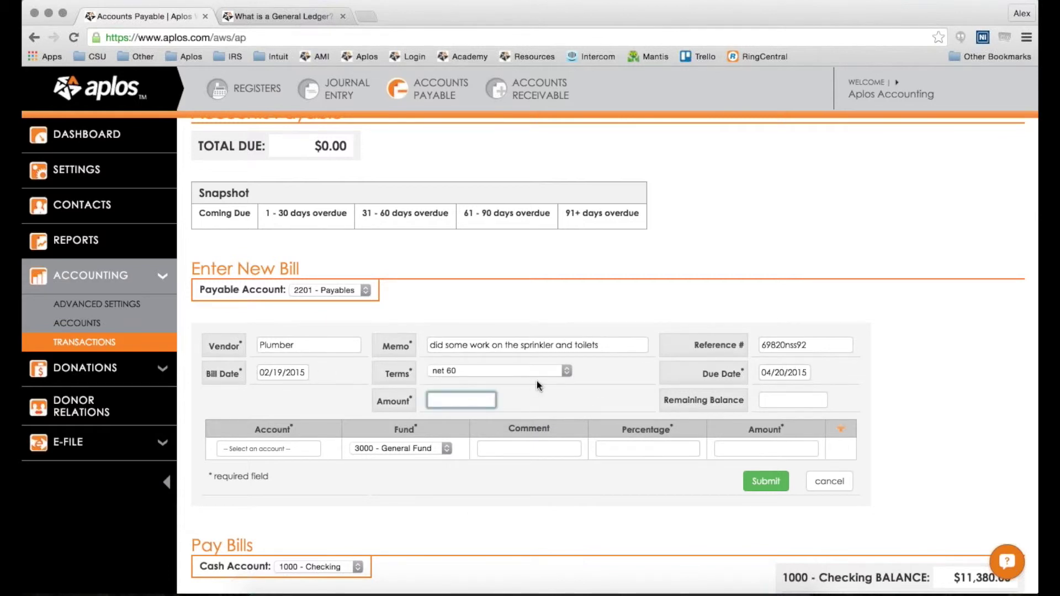
pyautogui.write('1000')
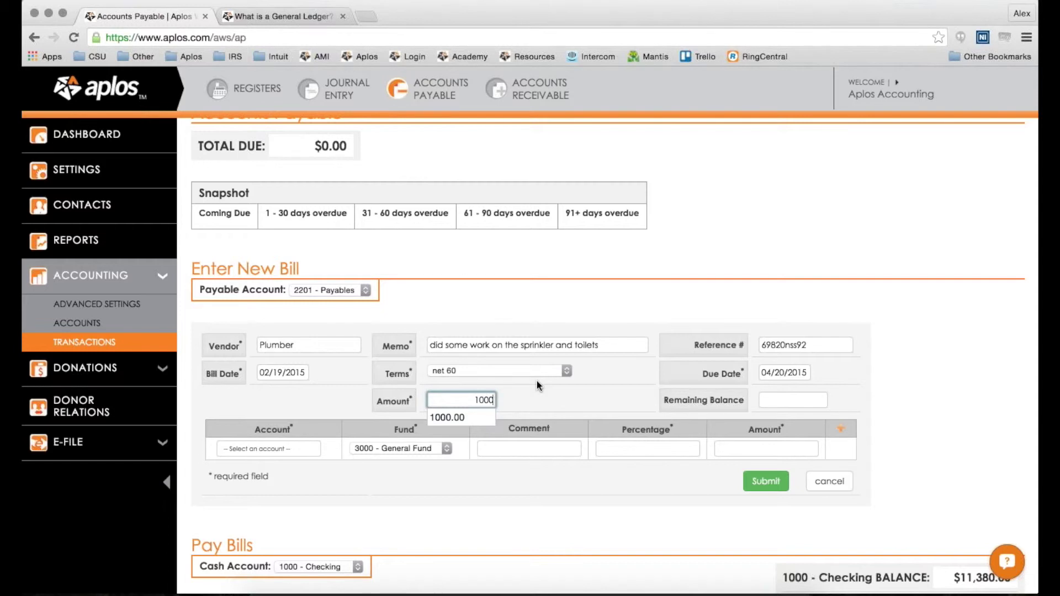
pyautogui.press('Tab')
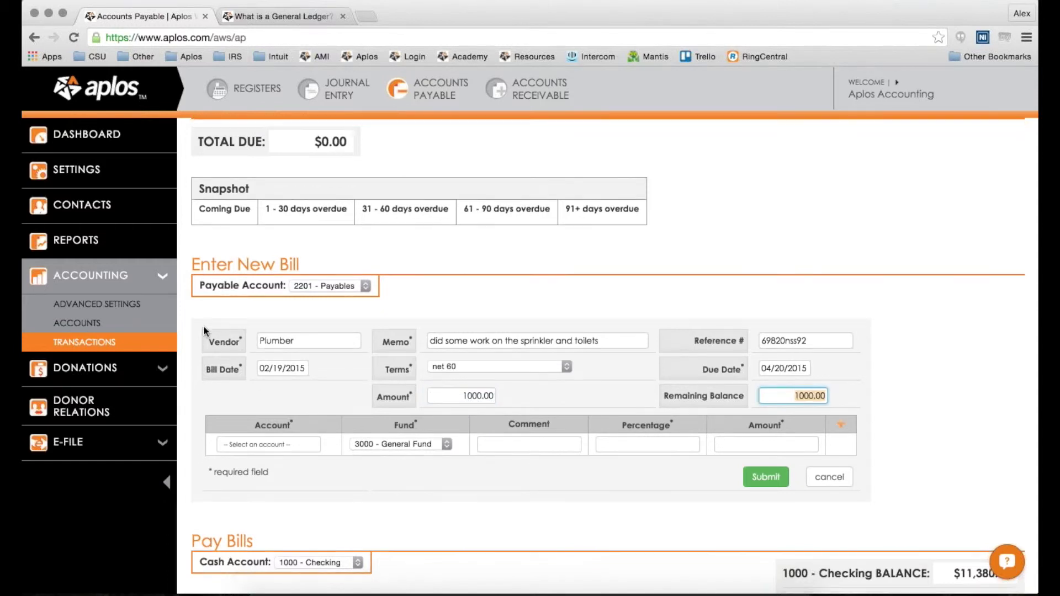
# Step: Choose 5052 - Landscaping as the expense account for the bill's first line
pyautogui.scroll(-1, 203, 327)
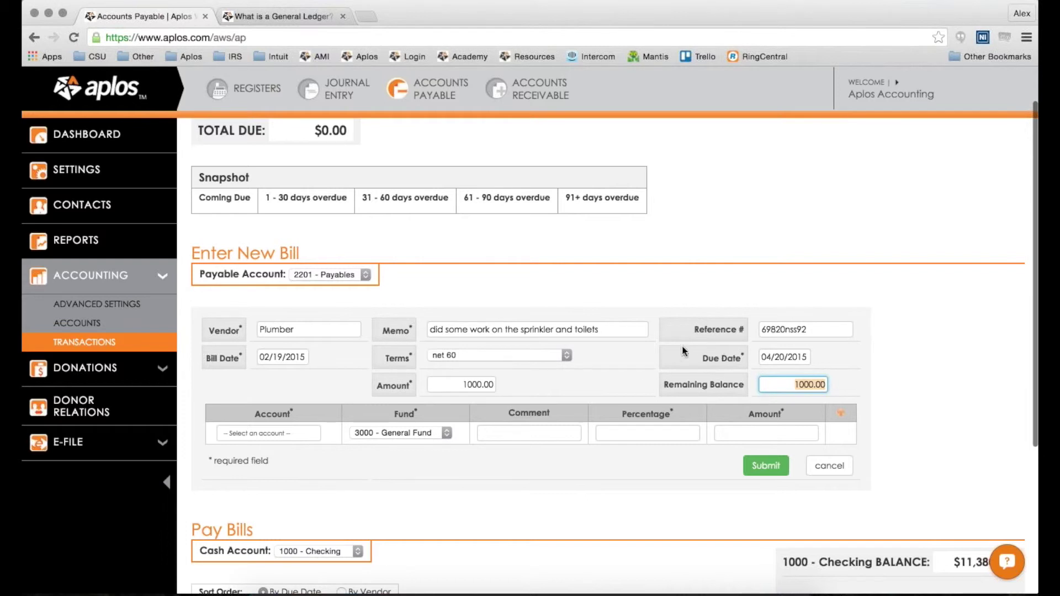
pyautogui.scroll(-2, 445, 397)
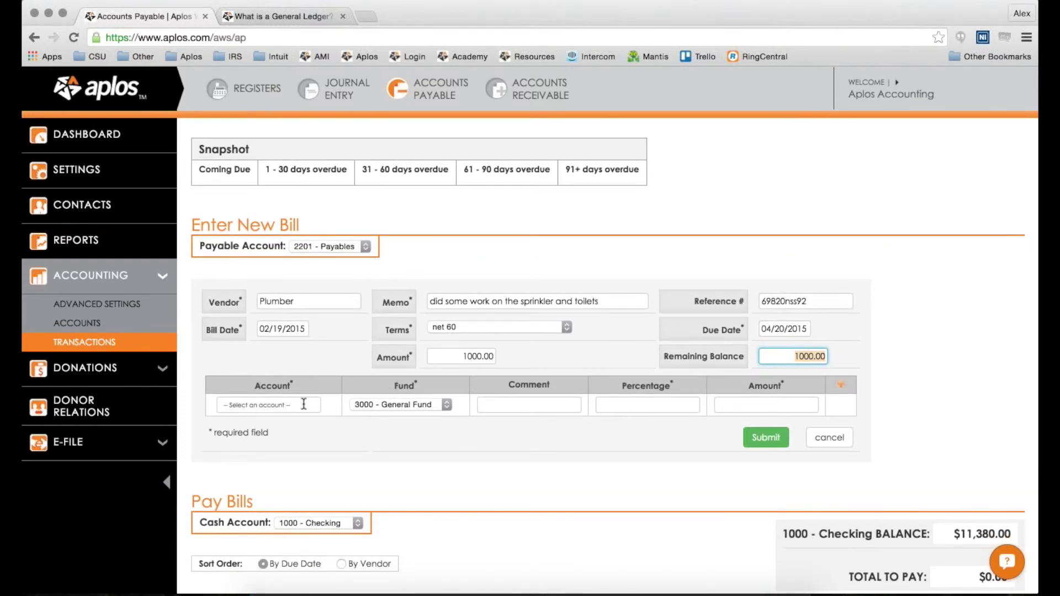
pyautogui.click(317, 406)
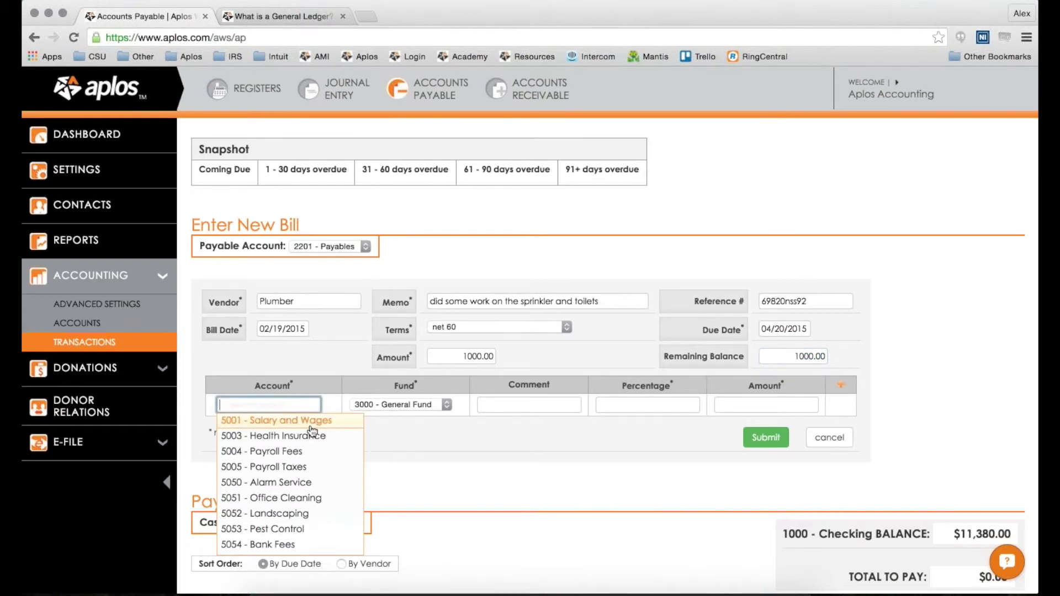
pyautogui.scroll(-3, 313, 431)
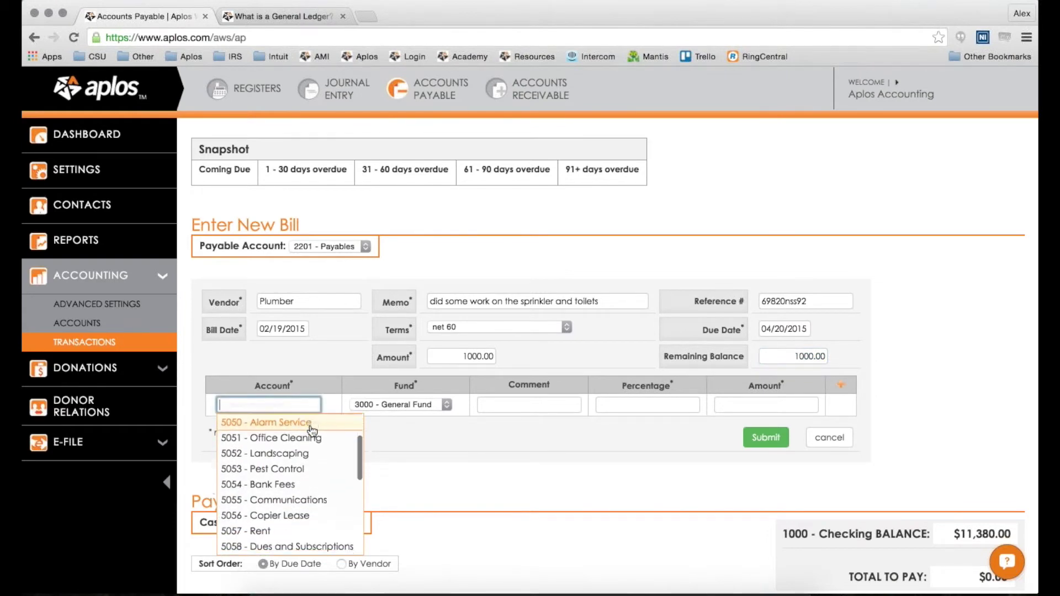
pyautogui.scroll(-4, 313, 431)
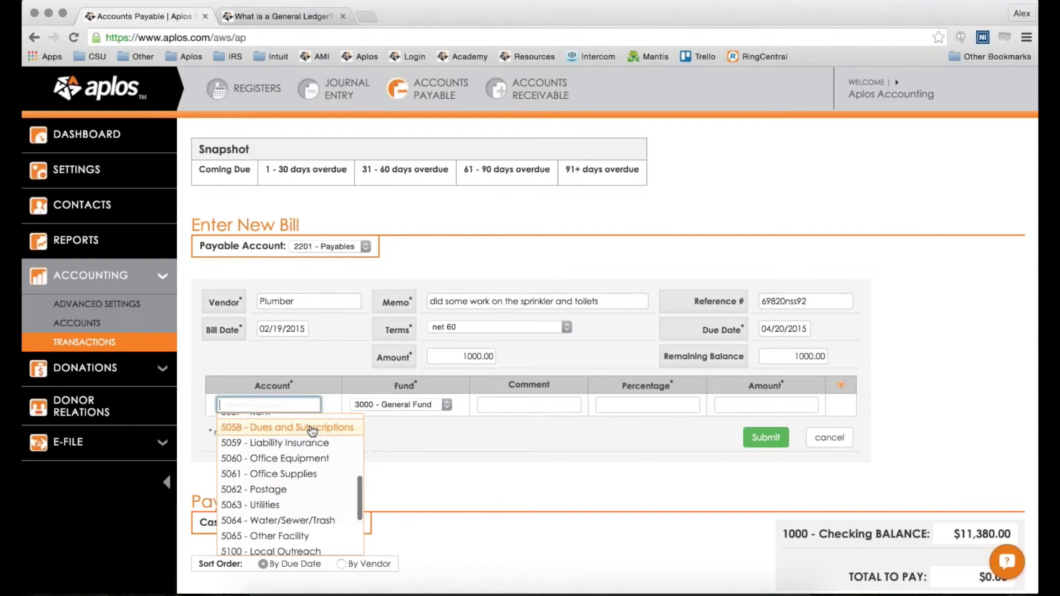
pyautogui.scroll(-3, 312, 431)
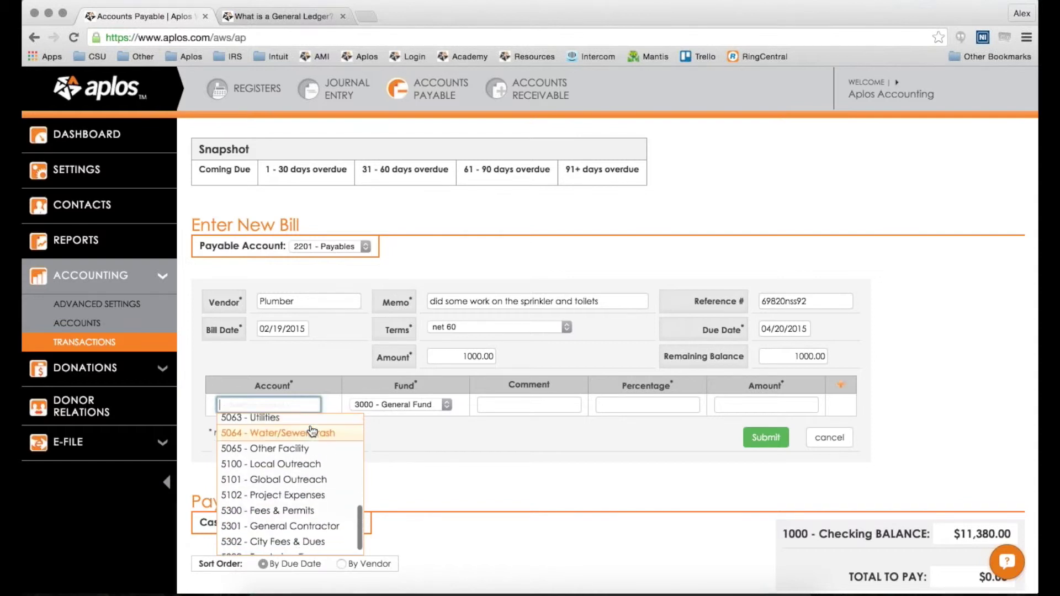
pyautogui.scroll(-2, 313, 431)
pyautogui.scroll(3, 313, 430)
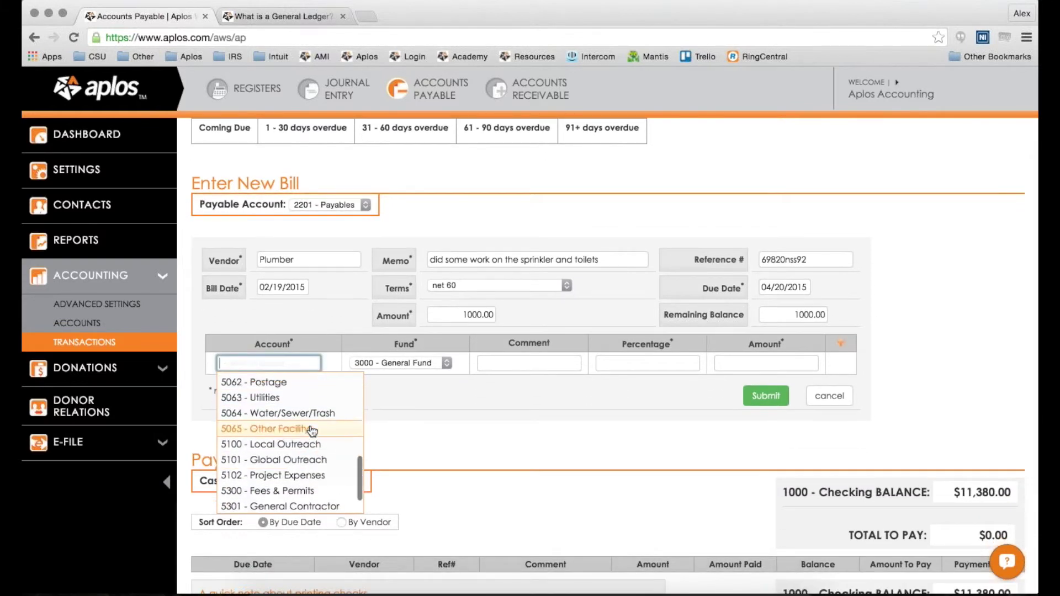
pyautogui.scroll(4, 313, 431)
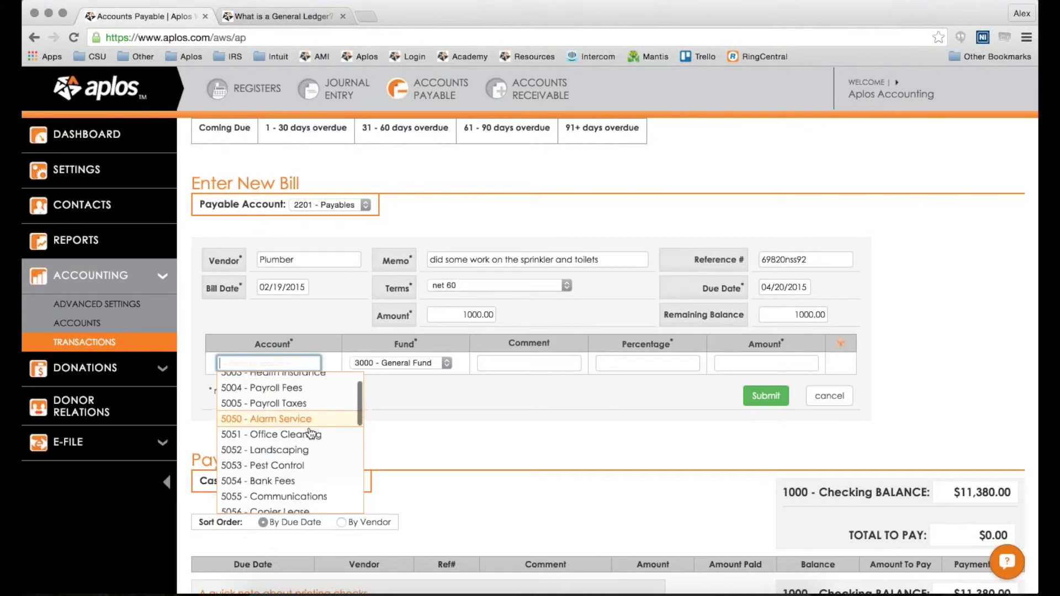
pyautogui.click(289, 447)
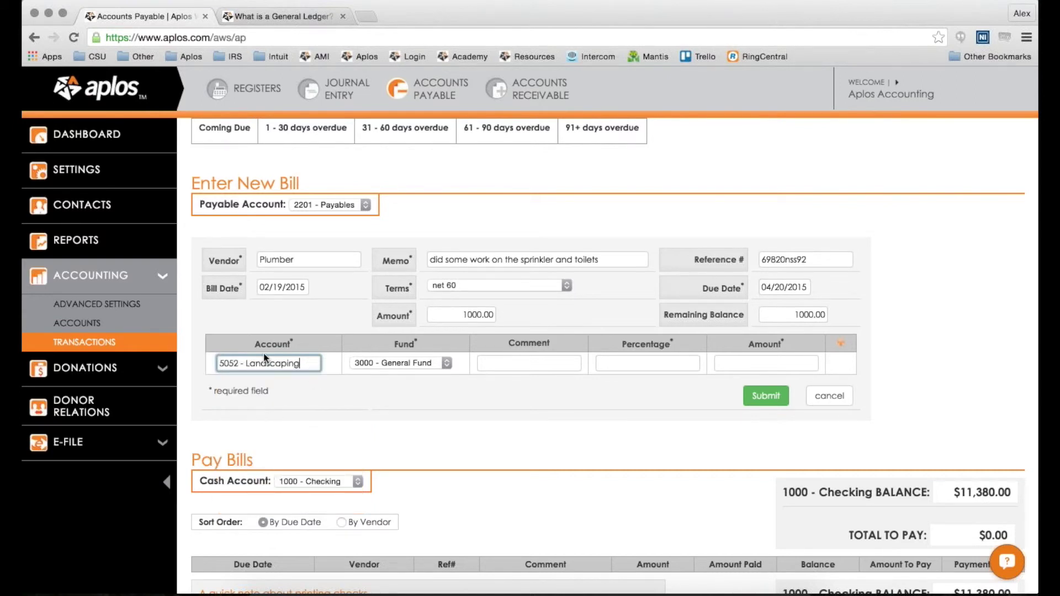
# Step: Try 3200 - Building Fund as the fund for the Landscaping line
pyautogui.click(375, 366)
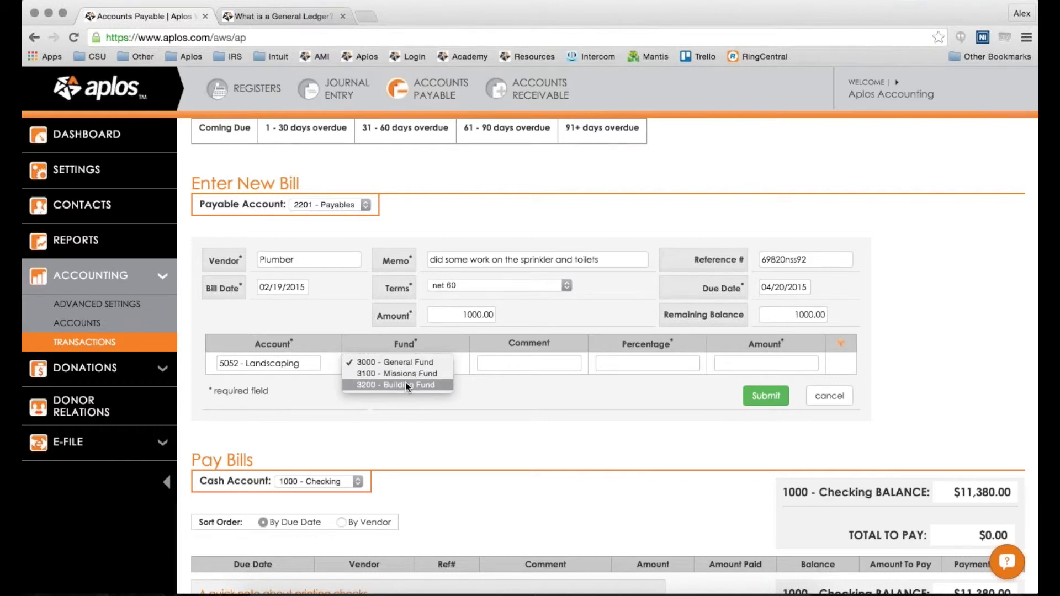
pyautogui.click(405, 385)
pyautogui.click(656, 364)
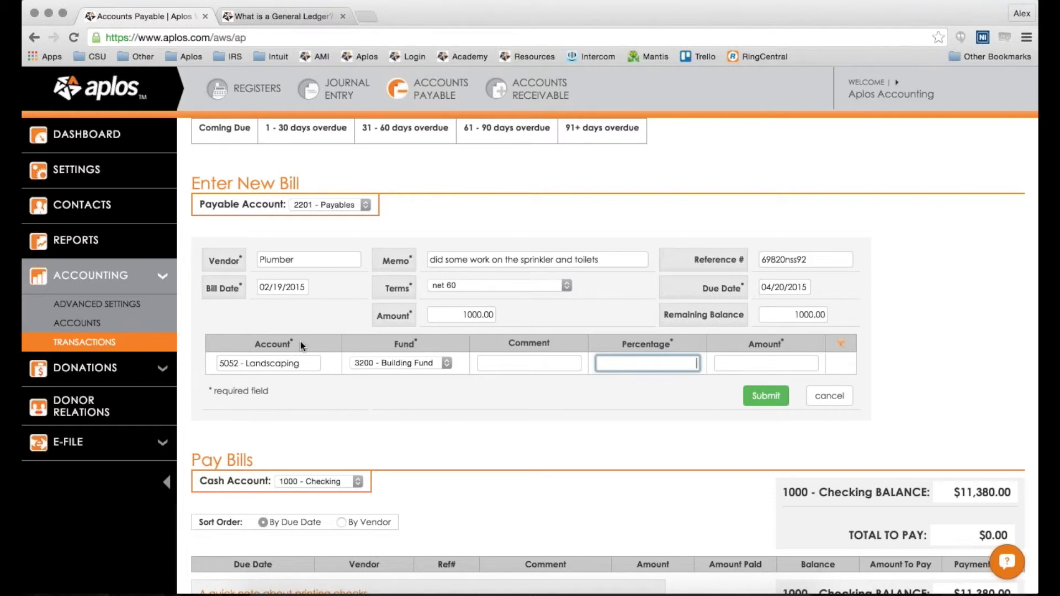
pyautogui.moveTo(219, 363); pyautogui.dragTo(321, 379)
pyautogui.click(320, 378)
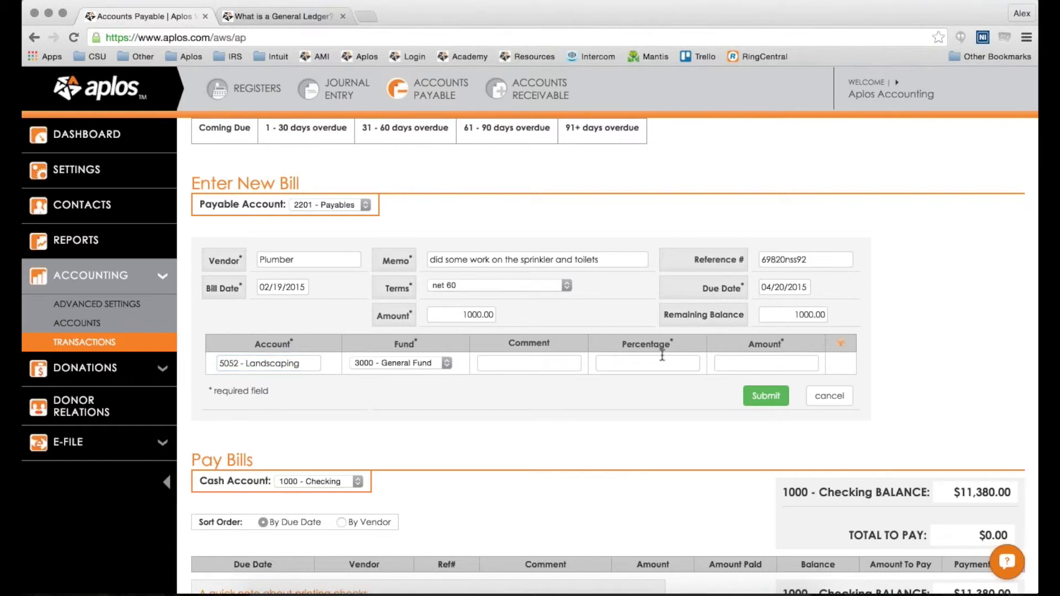
# Step: Add a second split line to the Plumber bill, leaving its account unselected
pyautogui.click(641, 362)
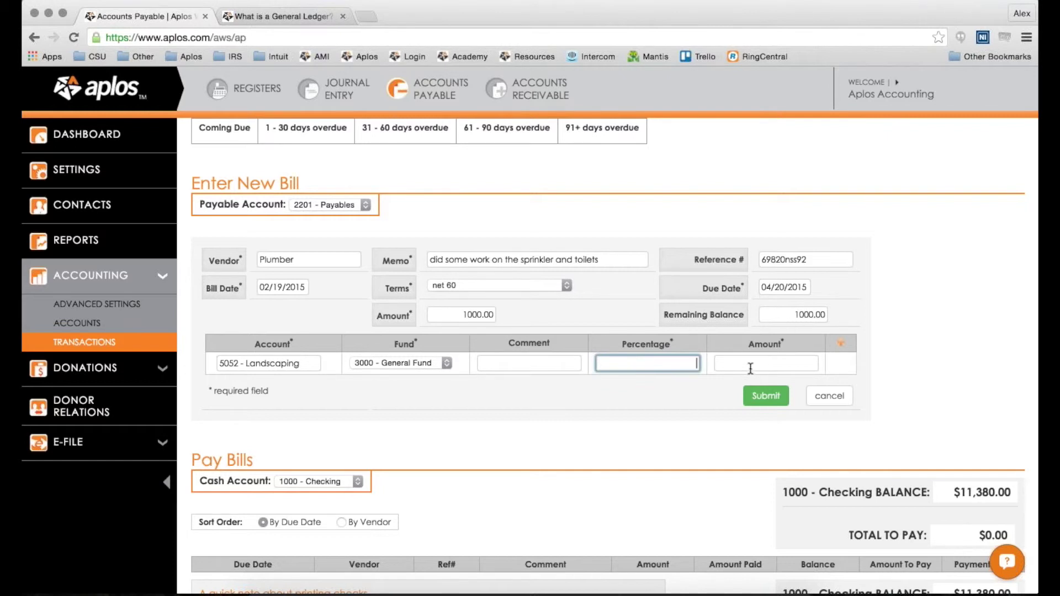
pyautogui.click(882, 373)
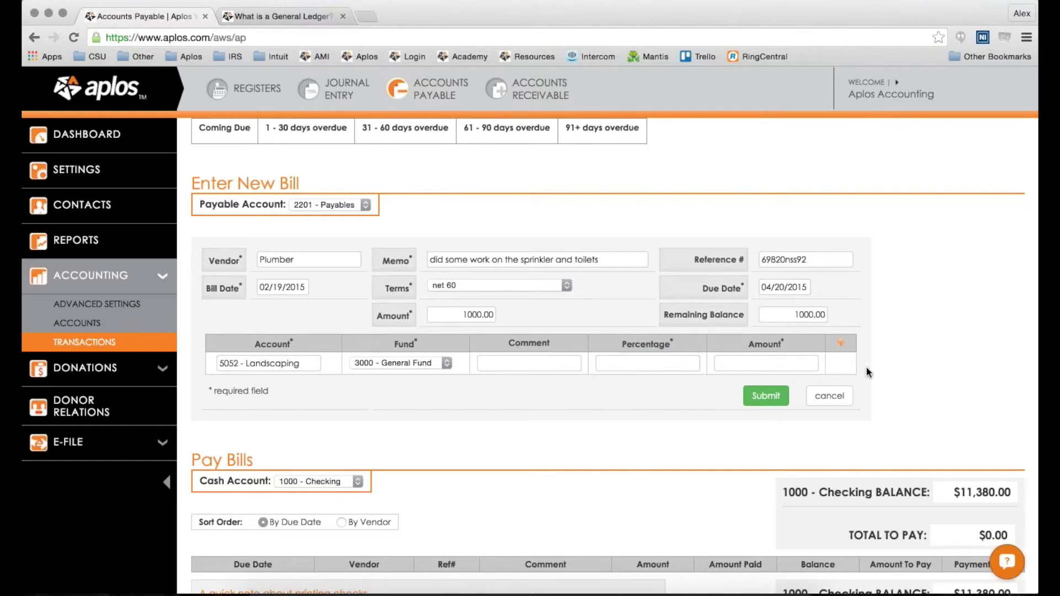
pyautogui.click(843, 346)
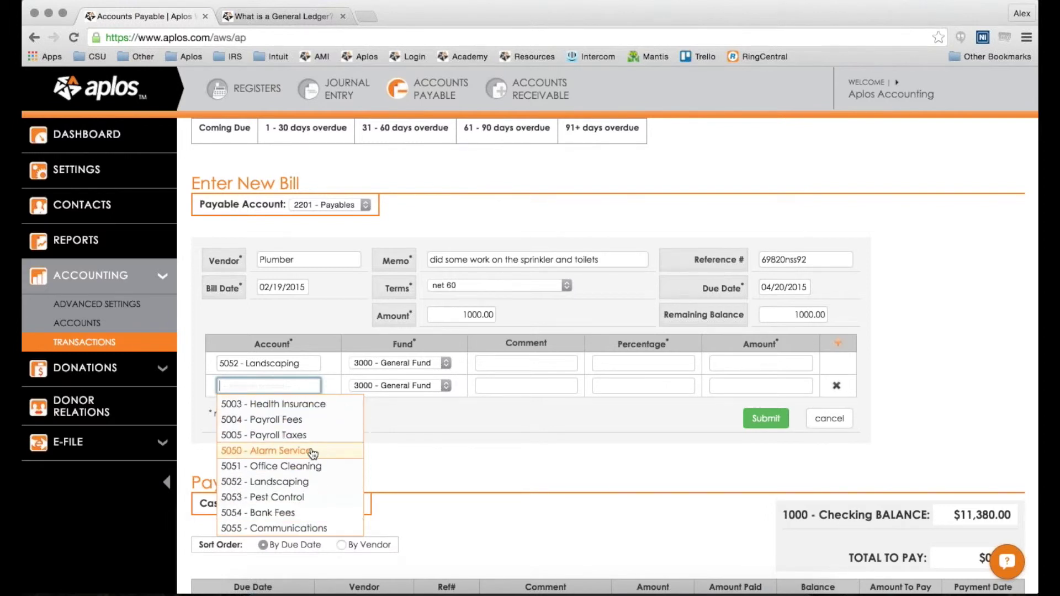
pyautogui.click(509, 403)
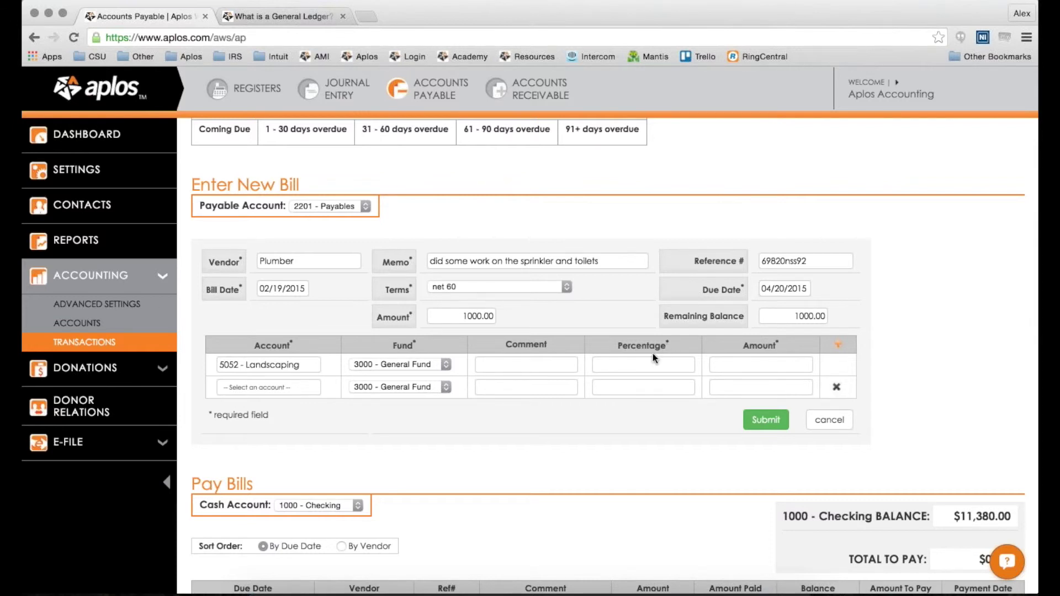
# Step: Allocate 100 percent of the bill to the 5052 - Landscaping line and submit the bill
pyautogui.click(611, 365)
pyautogui.write('100')
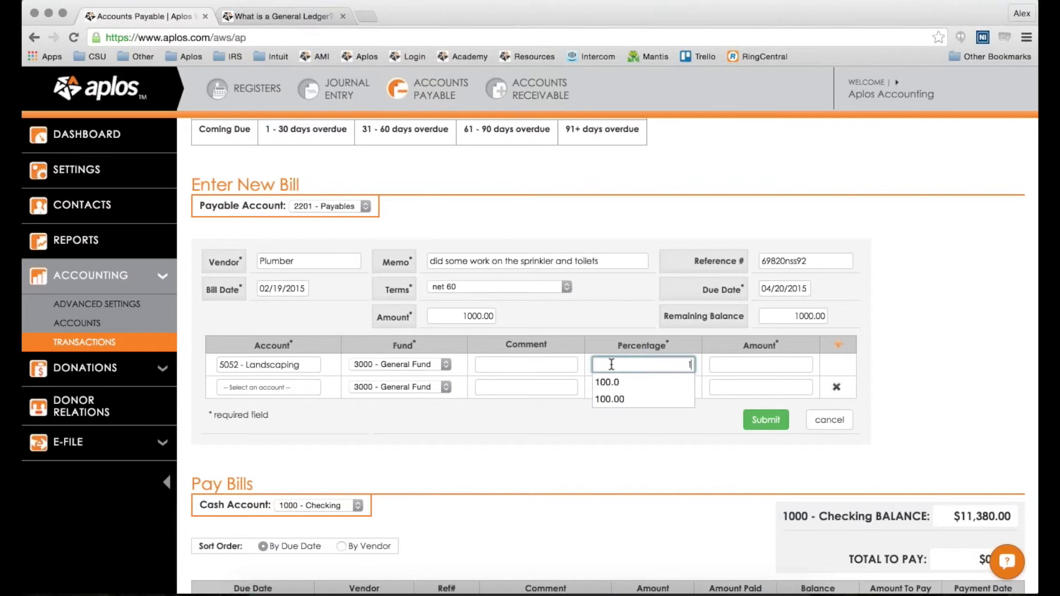
pyautogui.press('Tab')
pyautogui.click(762, 421)
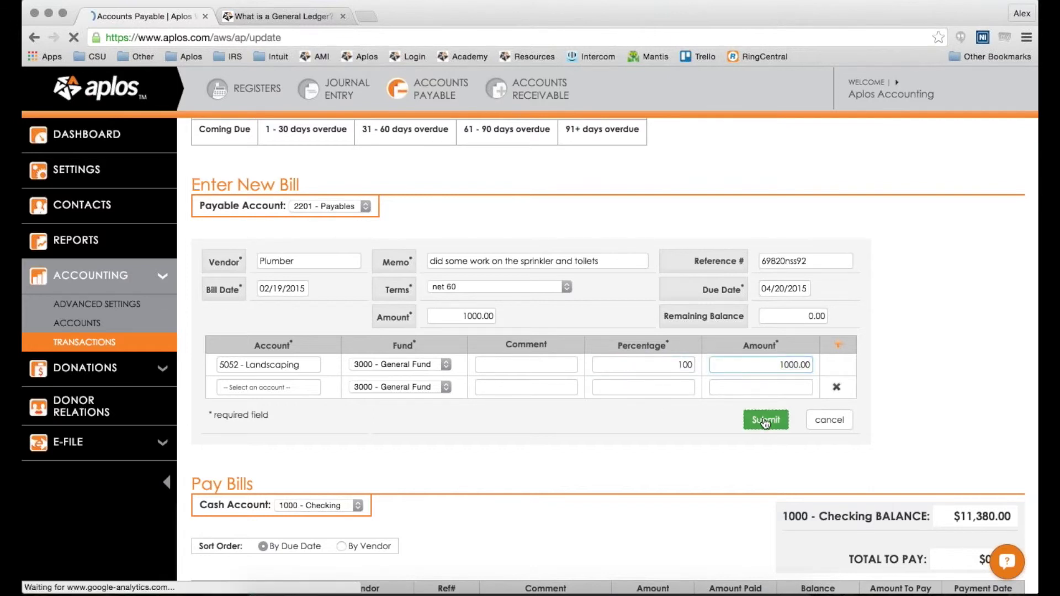
# Step: Remove the empty second split line from the Plumber bill and submit the bill
pyautogui.scroll(-3, 773, 431)
pyautogui.click(836, 442)
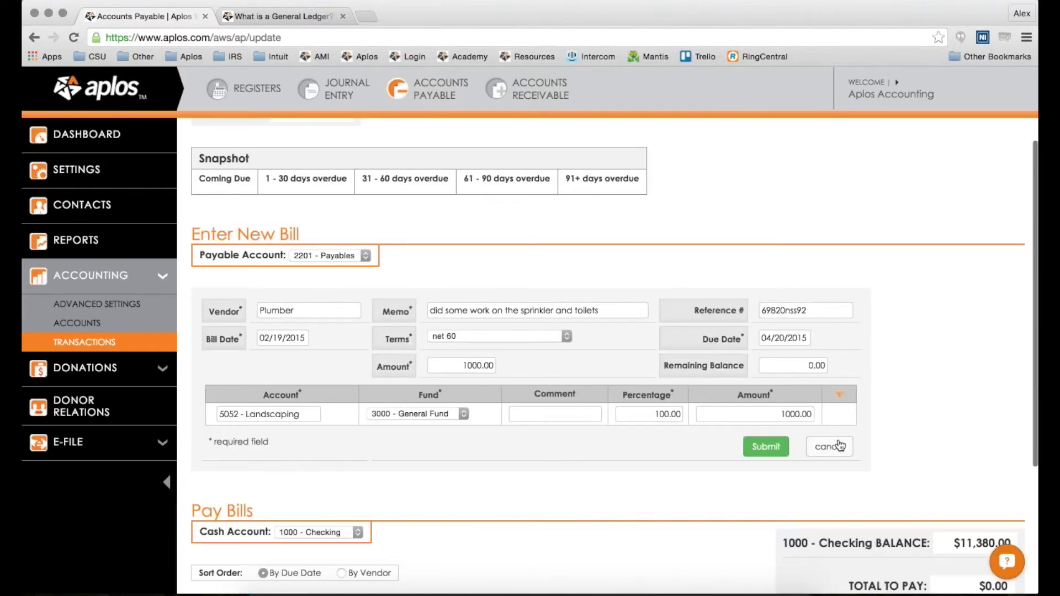
pyautogui.scroll(1, 766, 452)
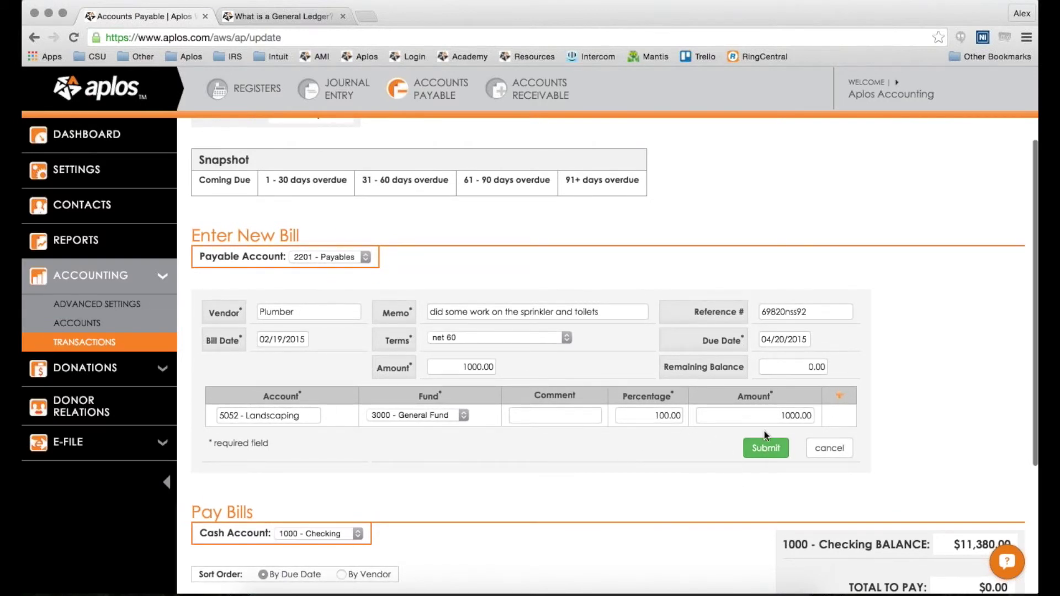
pyautogui.click(765, 448)
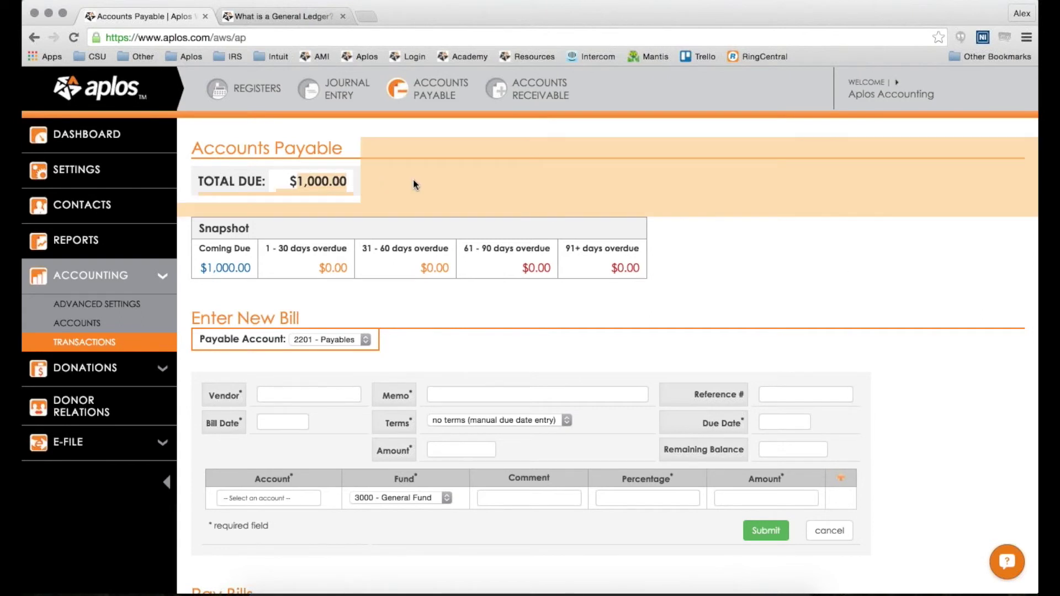
# Step: Pay 200.00 toward the Plumber bill from the 1000 - Checking account with payment date 02/28/2015, without printing a check
pyautogui.scroll(-6, 641, 178)
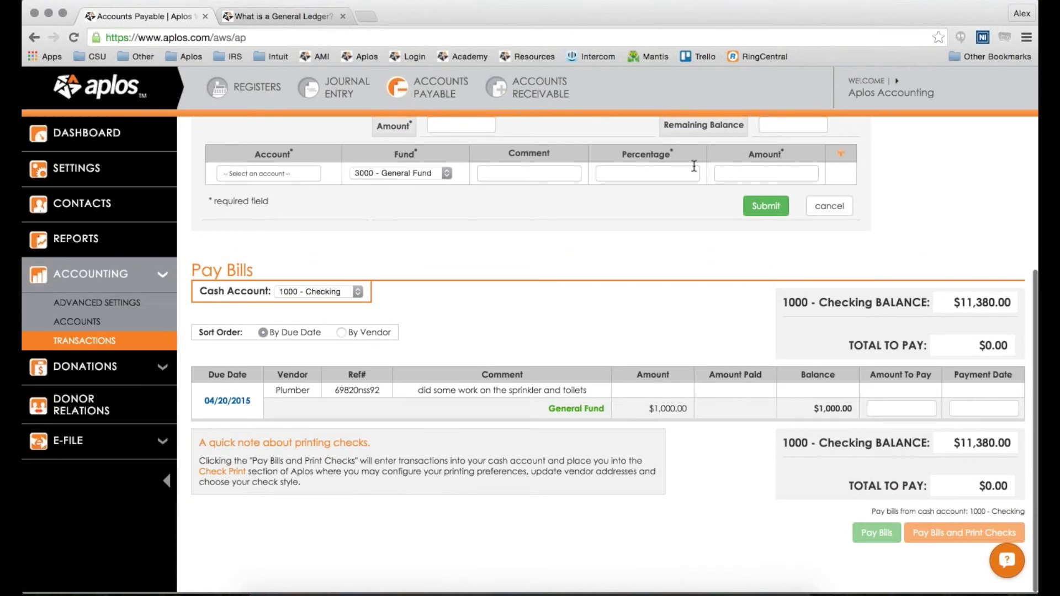
pyautogui.moveTo(190, 271); pyautogui.dragTo(293, 271)
pyautogui.click(293, 269)
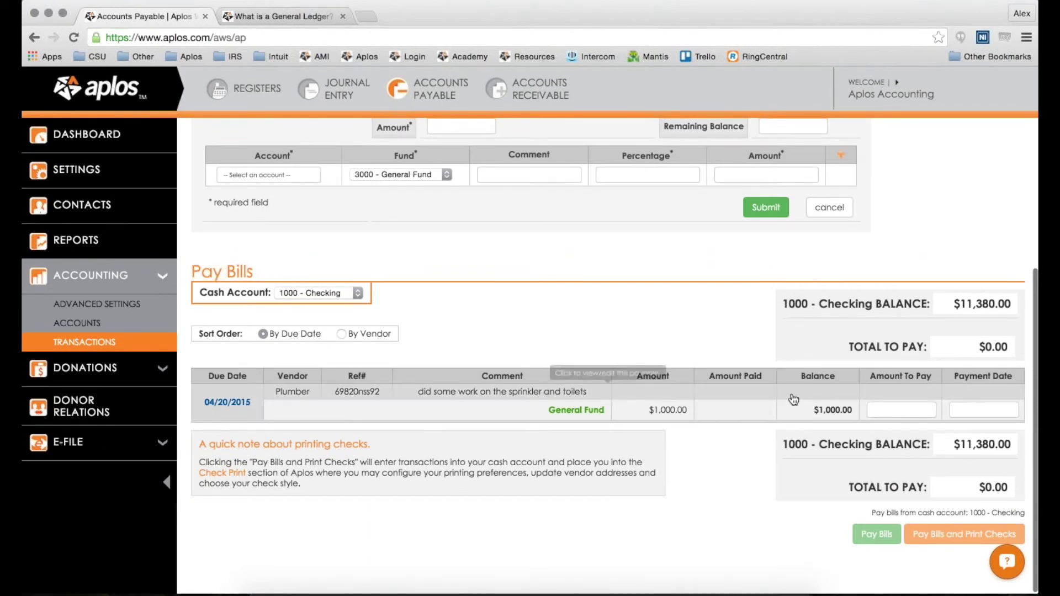
pyautogui.click(894, 412)
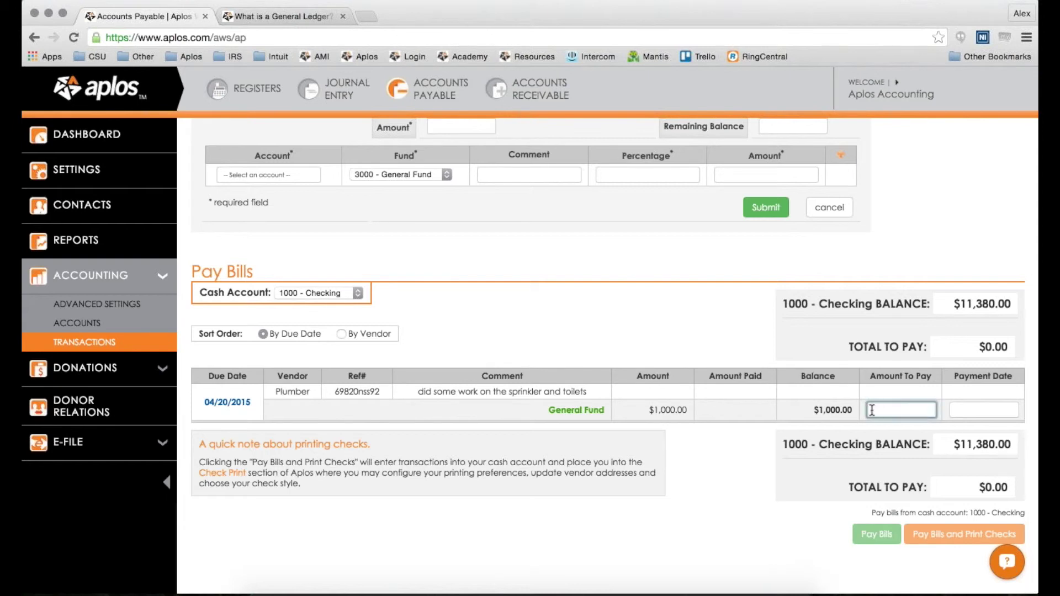
pyautogui.write('200')
pyautogui.press('Tab')
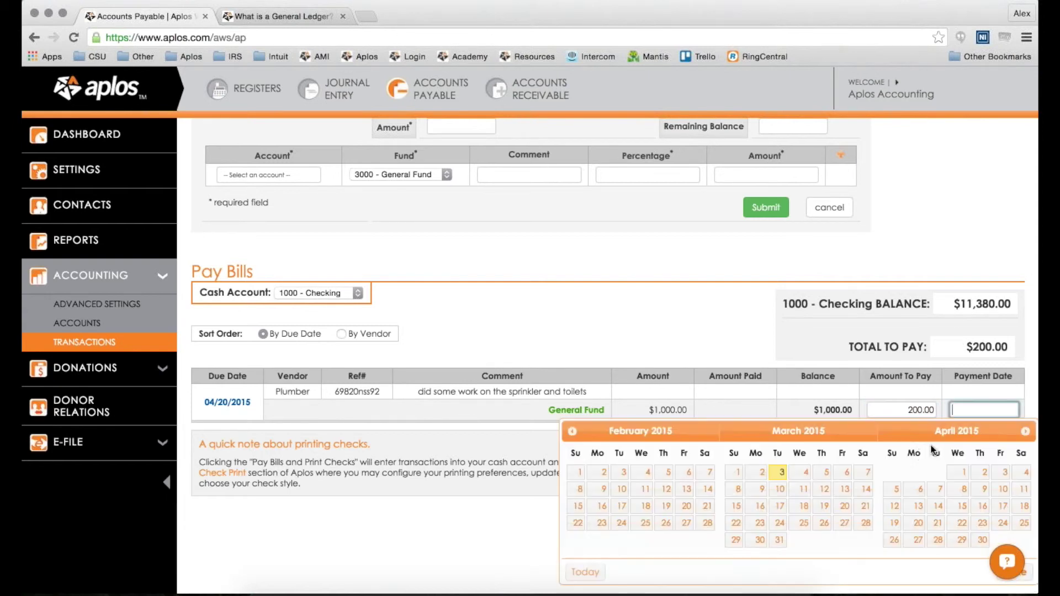
pyautogui.click(704, 524)
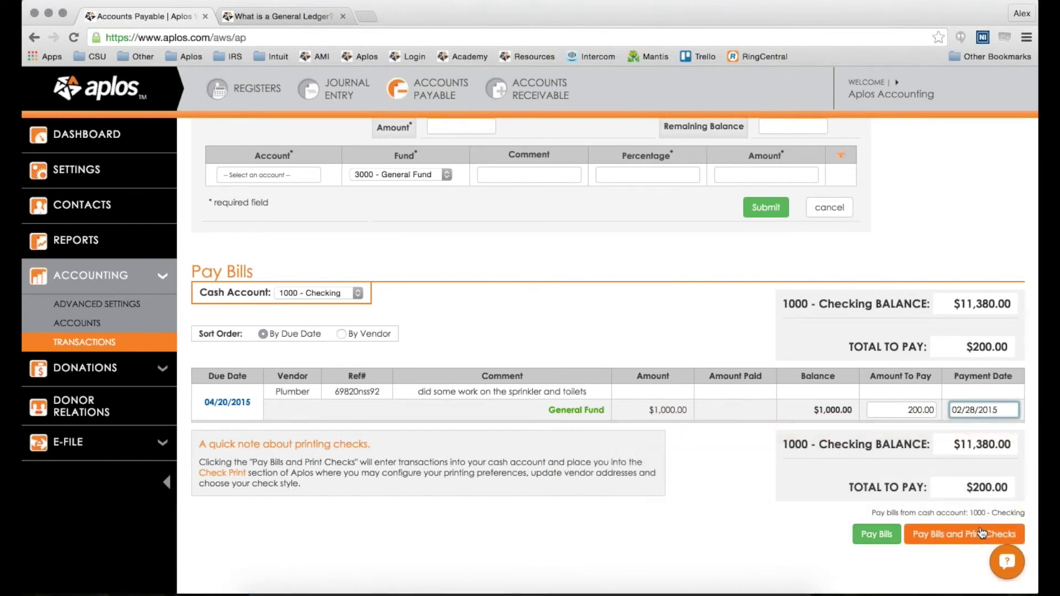
pyautogui.click(870, 533)
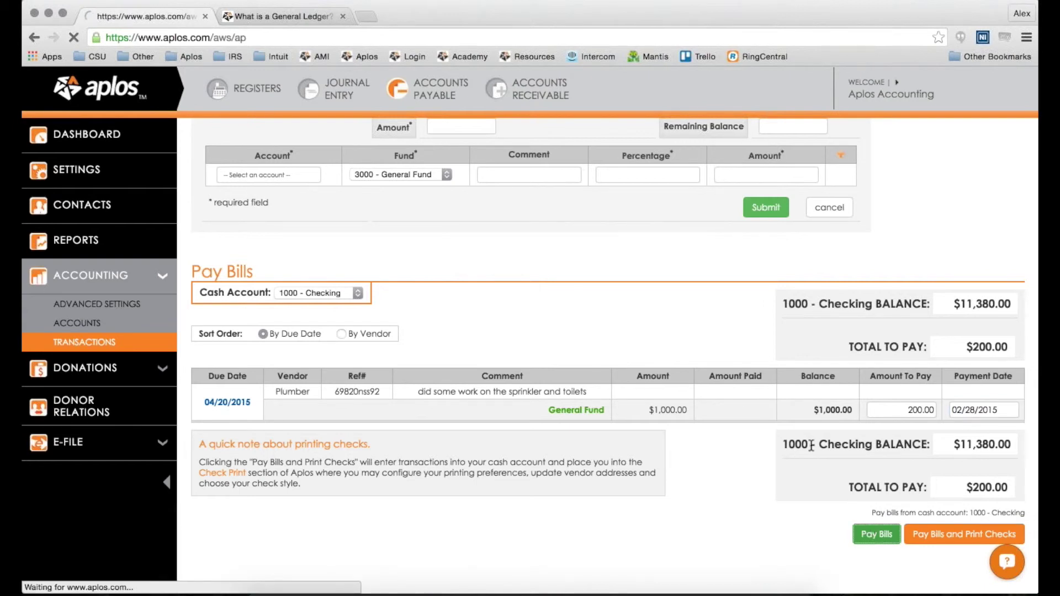
# Step: Review the Plumber bill's payment status and cash account choices, and check the payment in the 1000 - Checking register
pyautogui.scroll(-6, 892, 272)
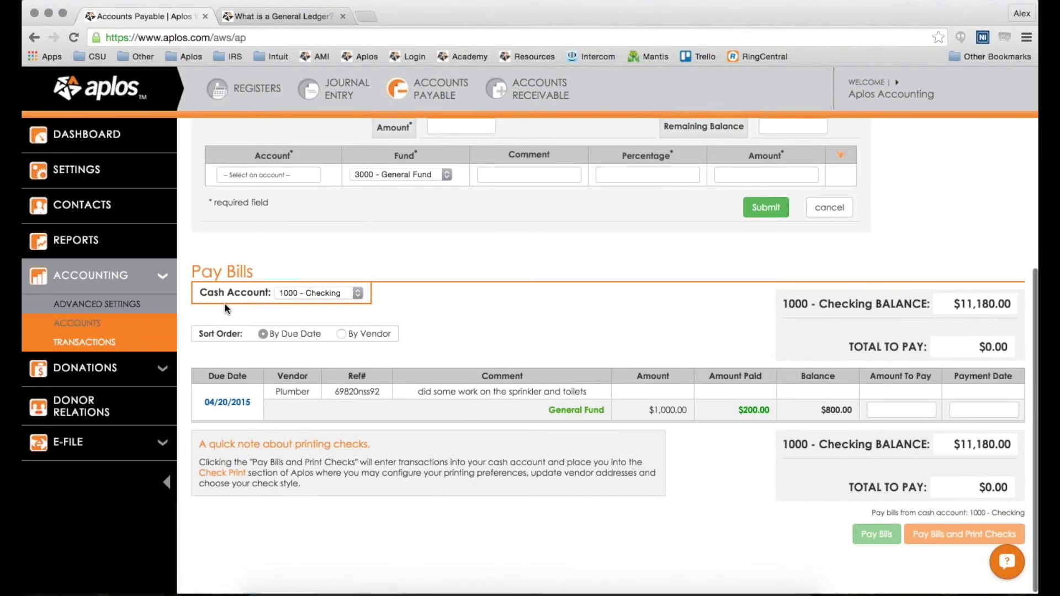
pyautogui.click(313, 293)
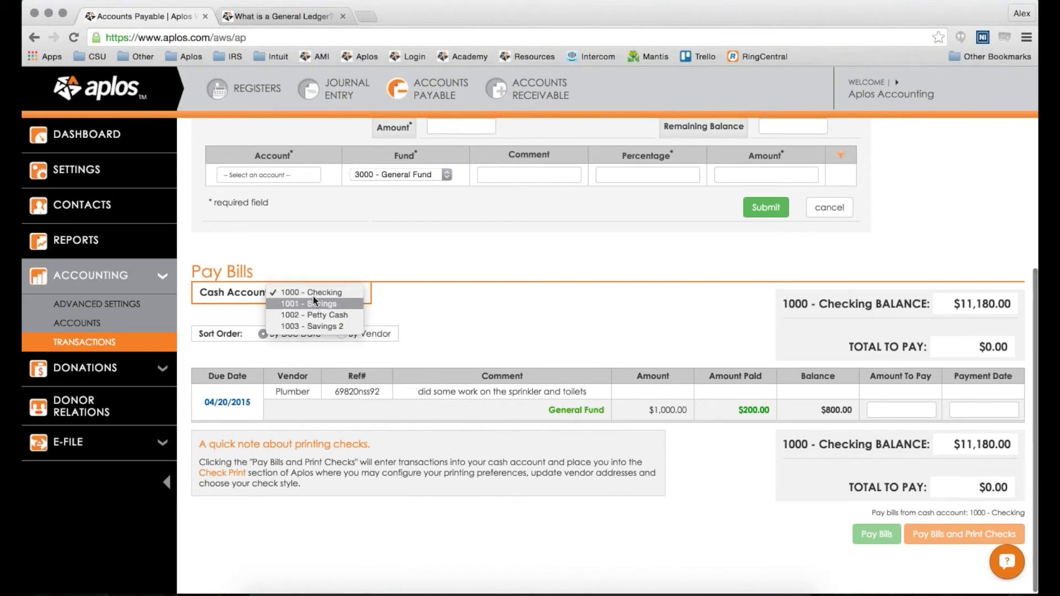
pyautogui.click(329, 293)
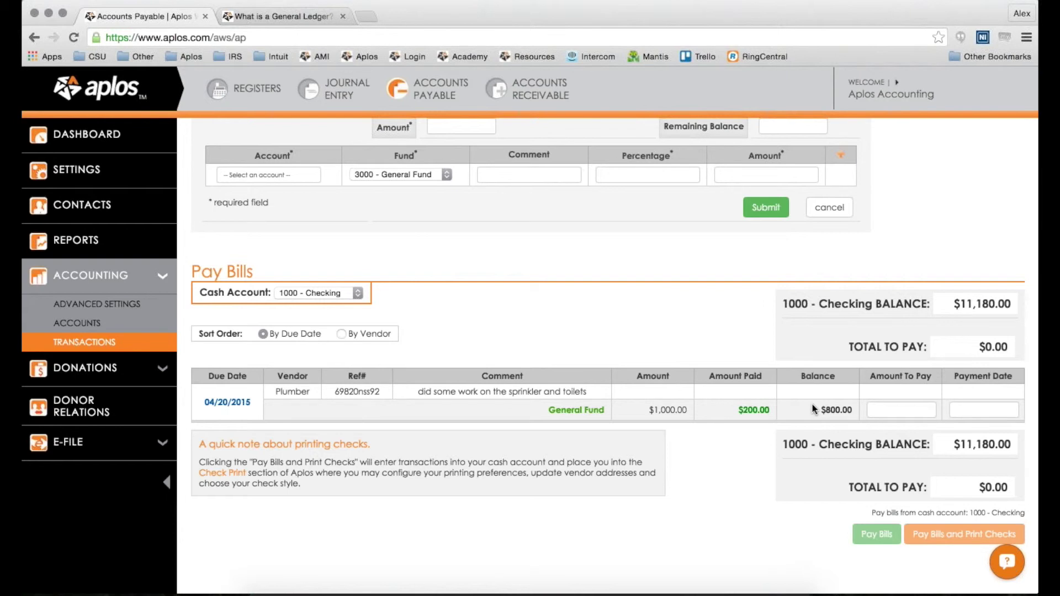
pyautogui.scroll(6, 711, 419)
pyautogui.click(280, 112)
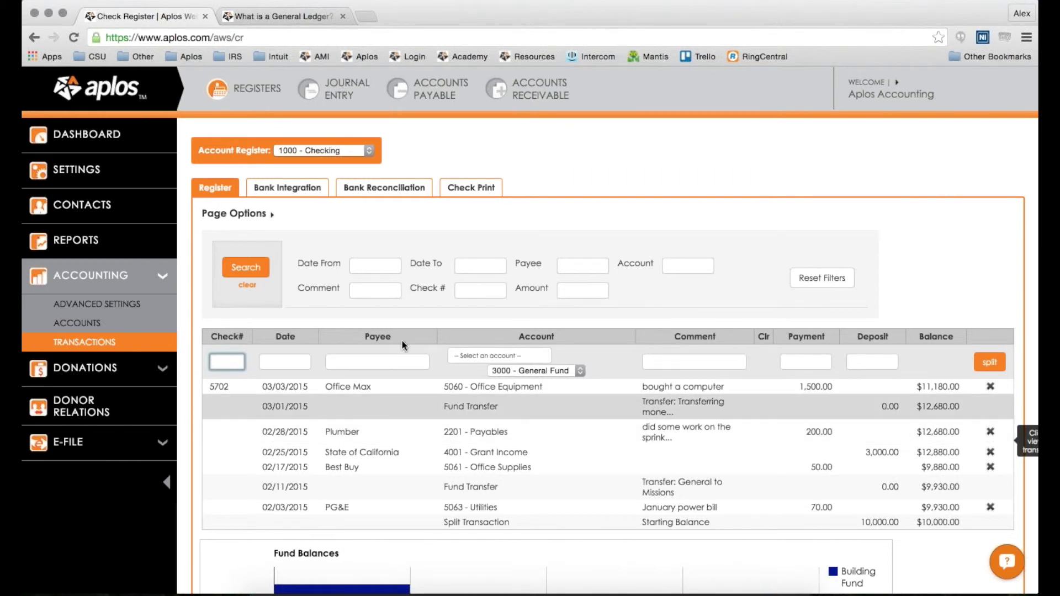
# Step: Open Accounts Receivable and examine the new invoice form, including the income accounts available for the invoice line
pyautogui.click(518, 90)
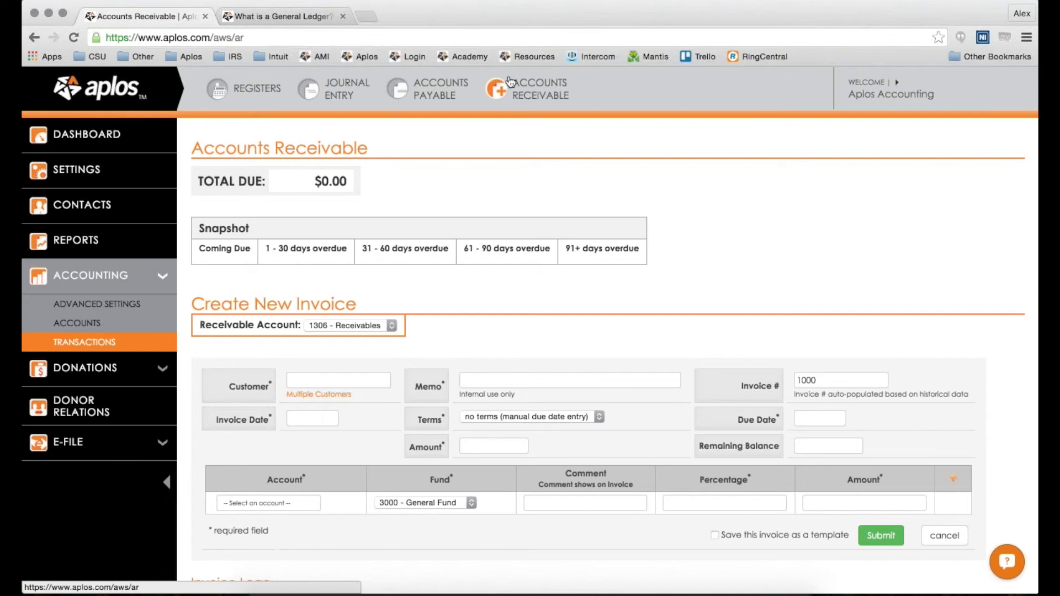
pyautogui.scroll(-2, 486, 158)
pyautogui.scroll(2, 485, 157)
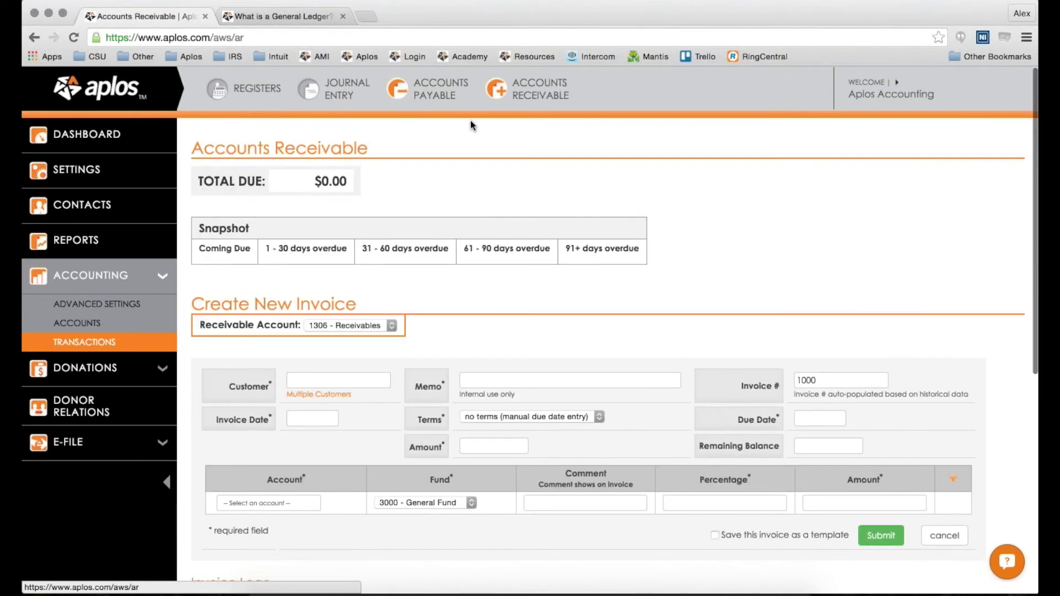
pyautogui.scroll(-1, 535, 128)
pyautogui.scroll(-5, 342, 243)
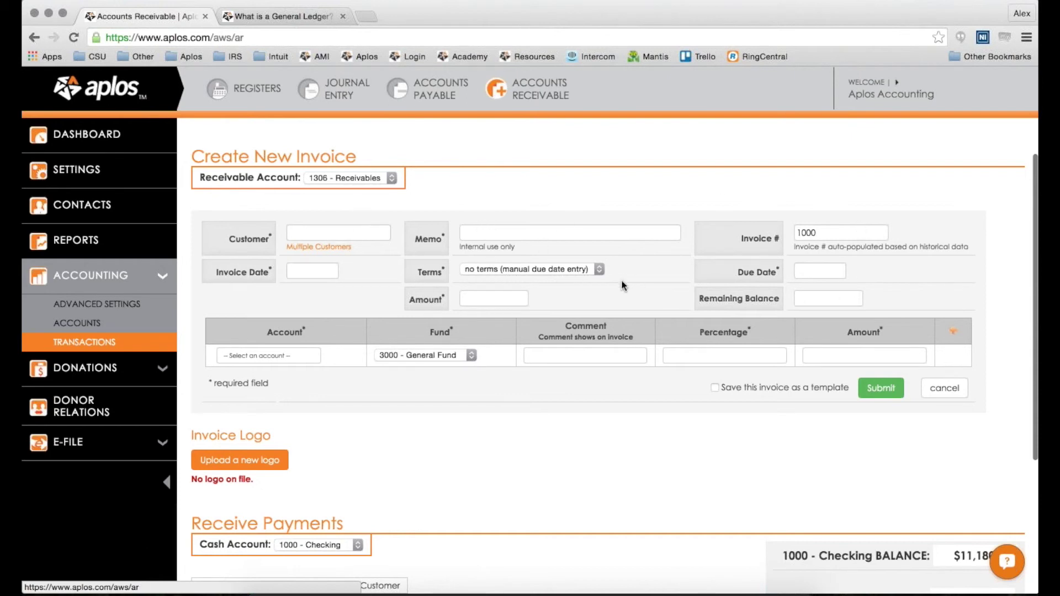
pyautogui.click(269, 355)
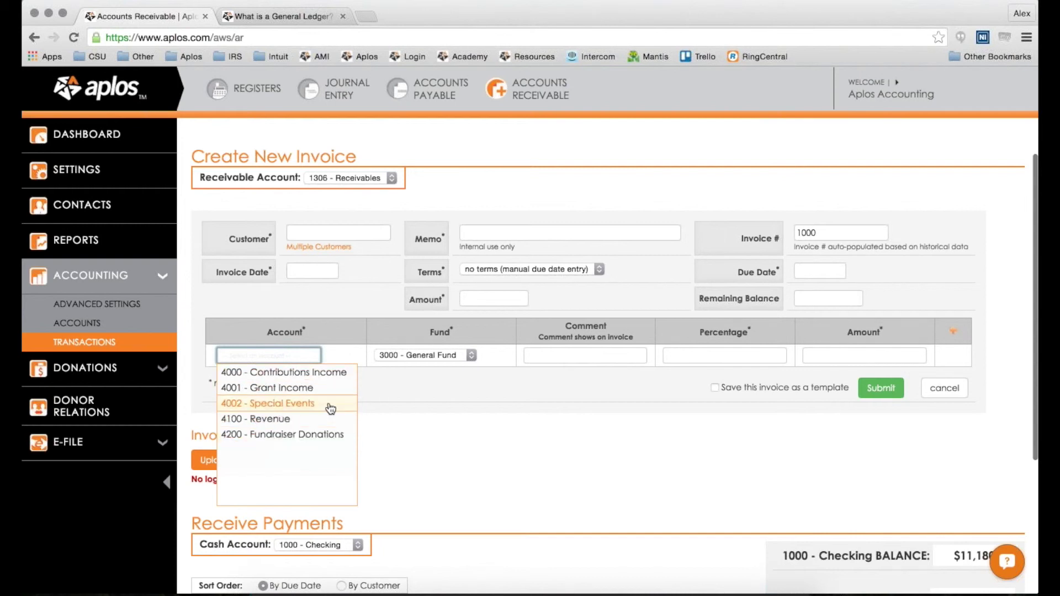
pyautogui.click(445, 402)
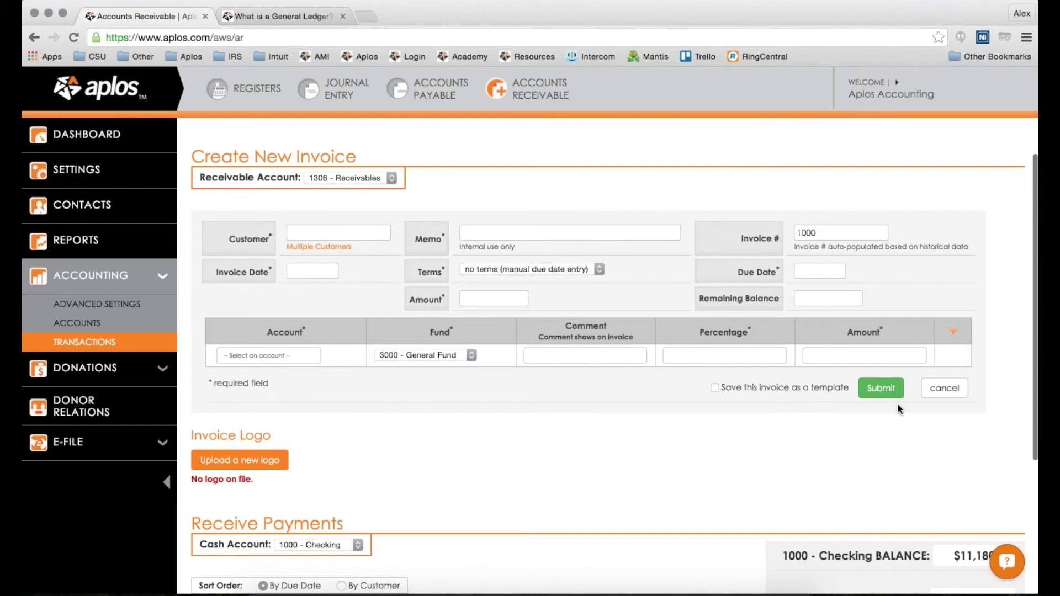
# Step: Examine the Receive Payments section for invoices in Accounts Receivable
pyautogui.scroll(-4, 718, 143)
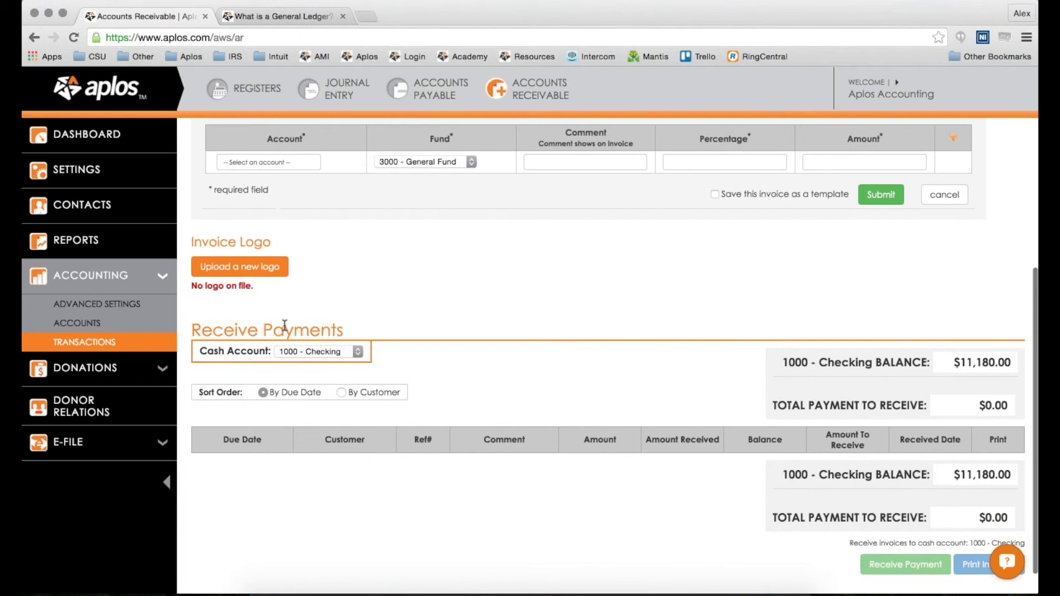
pyautogui.moveTo(194, 334); pyautogui.dragTo(456, 330)
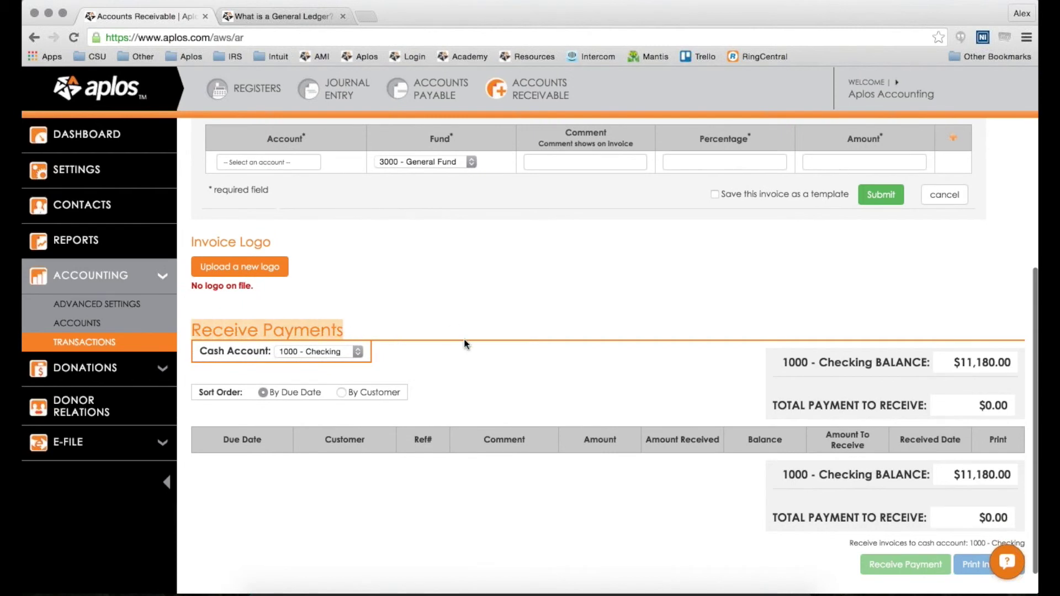
pyautogui.click(525, 389)
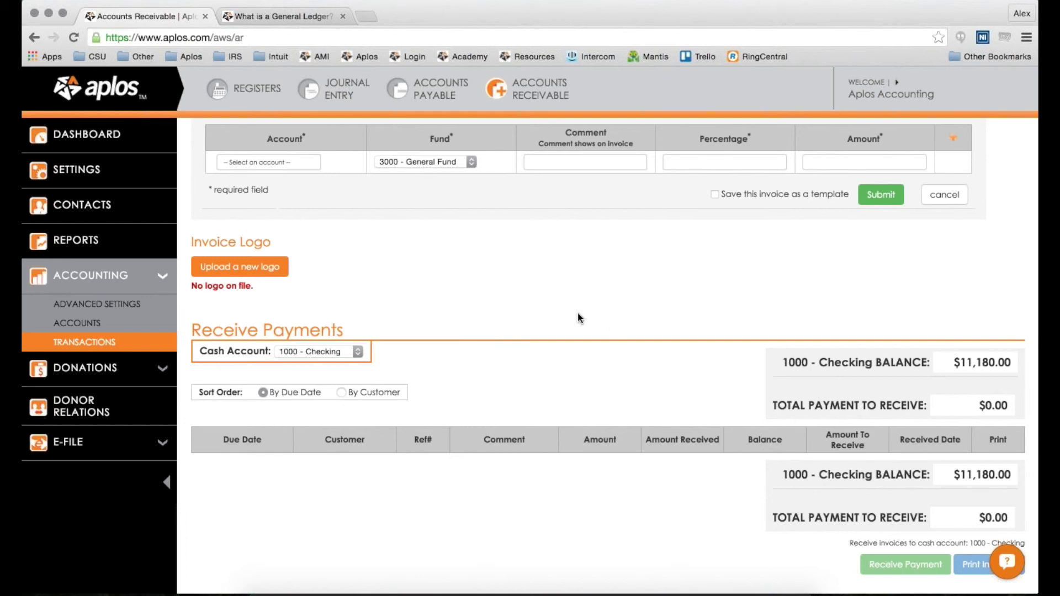
pyautogui.scroll(6, 610, 324)
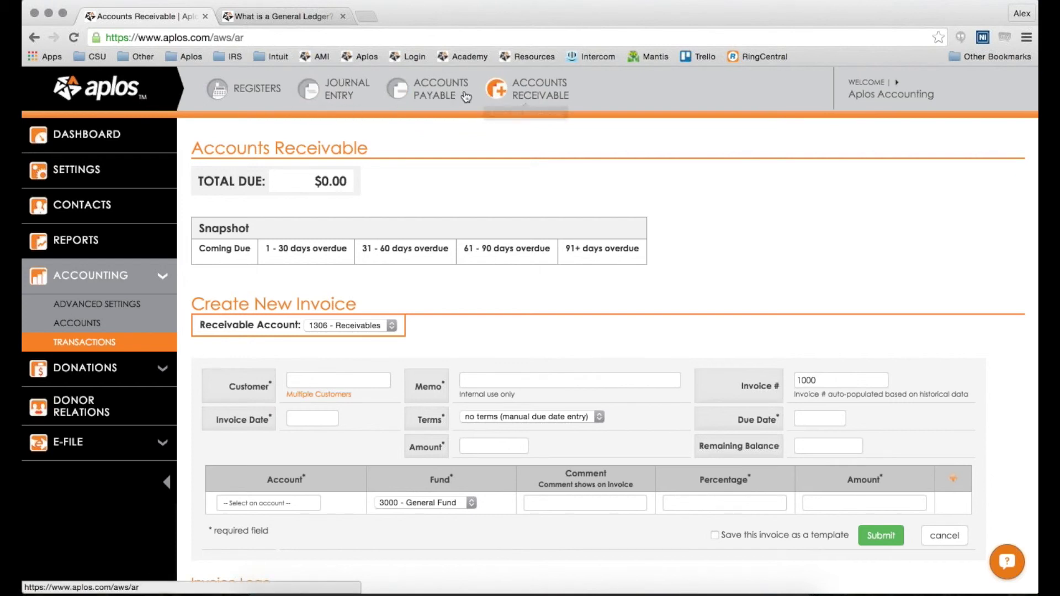
# Step: Return to the 1000 - Checking register and view its Bank Integration and Bank Reconciliation pages
pyautogui.click(252, 88)
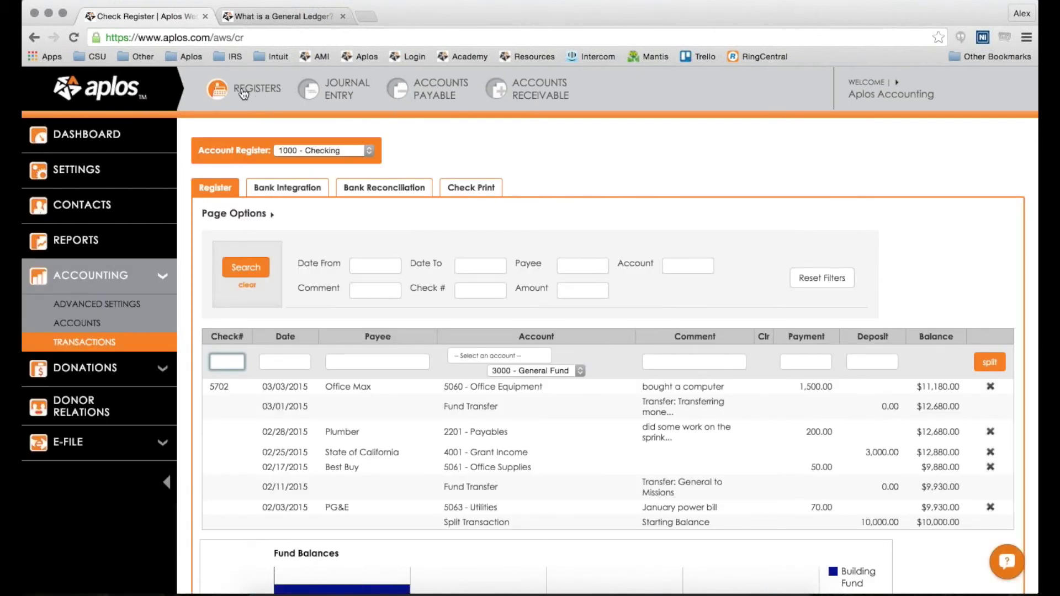
pyautogui.click(319, 148)
pyautogui.click(347, 151)
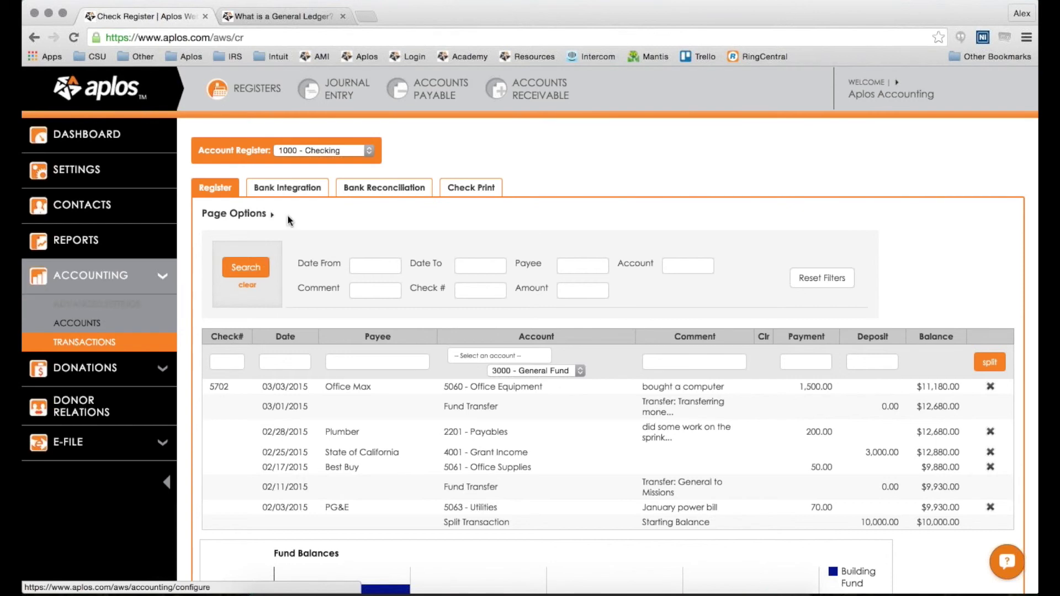
pyautogui.click(307, 189)
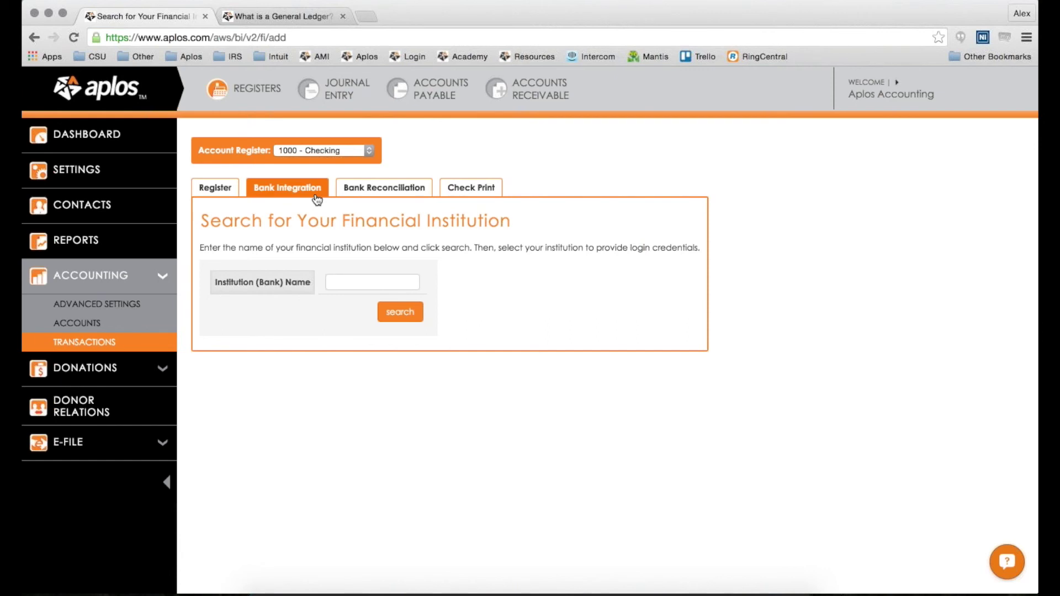
pyautogui.click(345, 191)
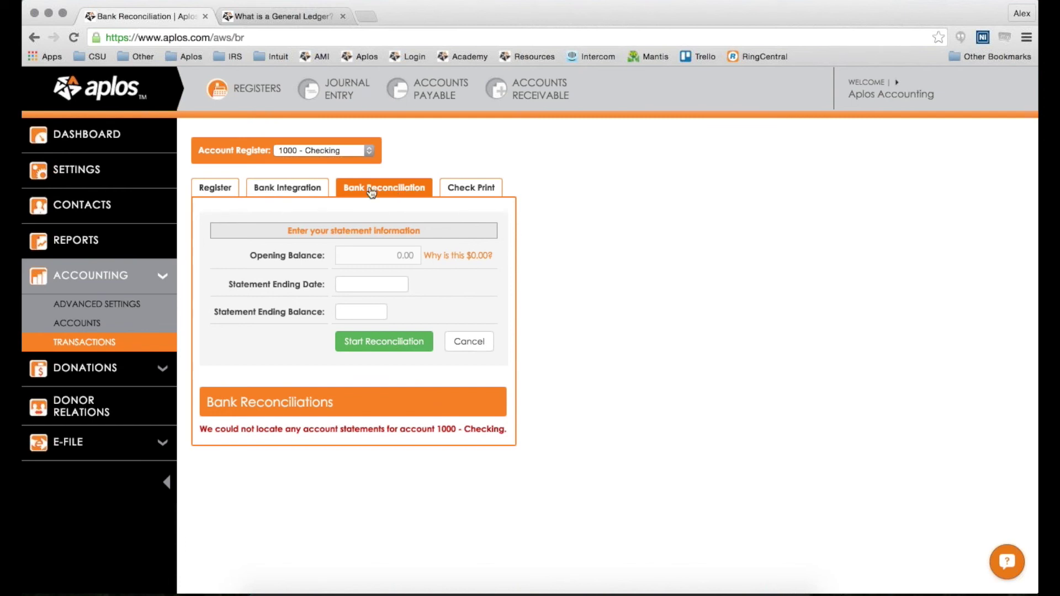
# Step: Open Check Print for 1000 - Checking and review the payments list and the check style and margin settings
pyautogui.click(471, 189)
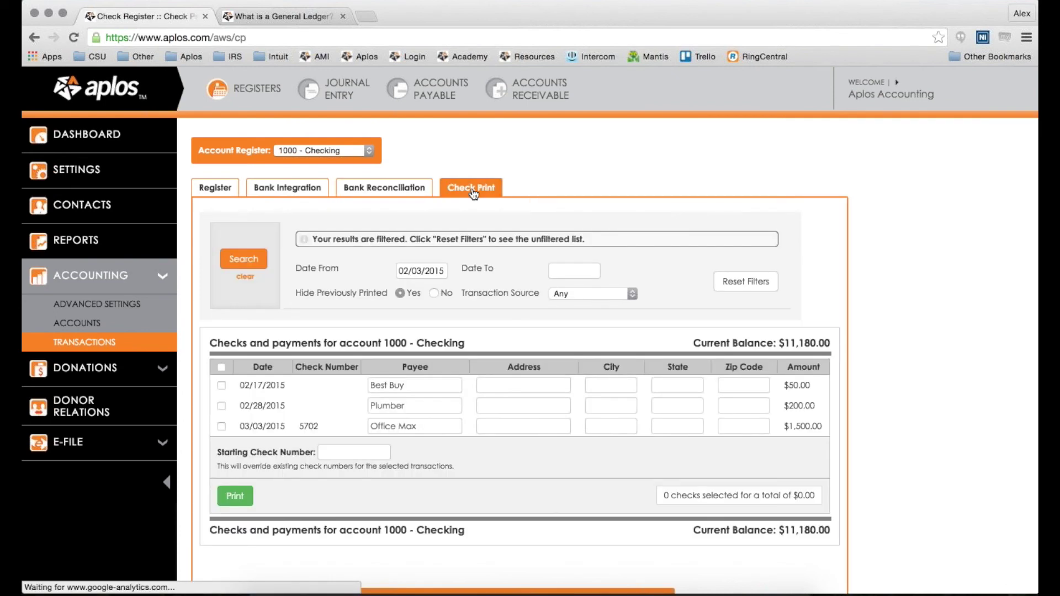
pyautogui.scroll(-1, 932, 156)
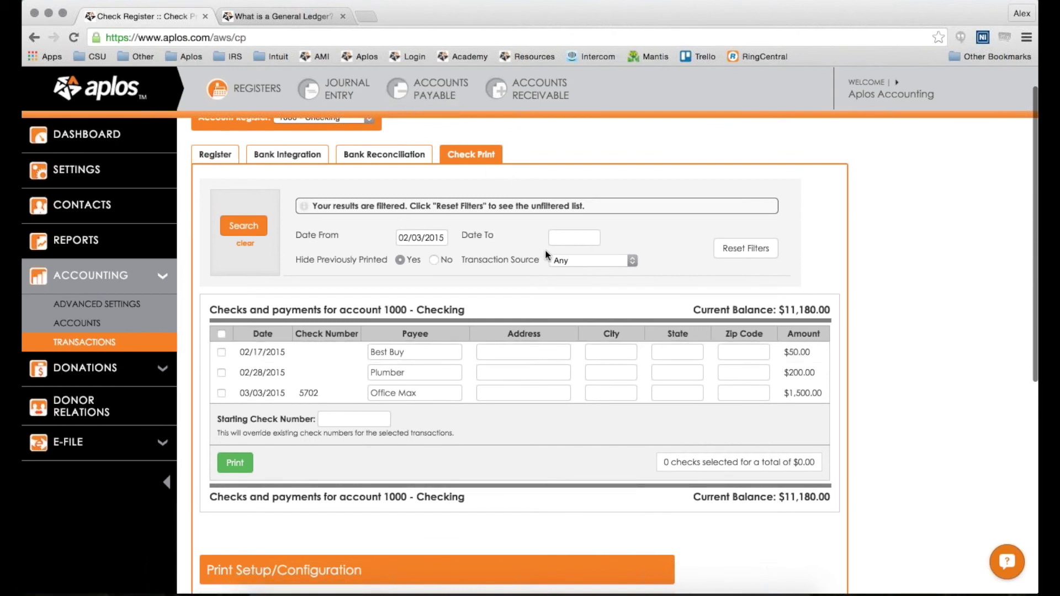
pyautogui.scroll(1, 547, 254)
pyautogui.scroll(-6, 547, 248)
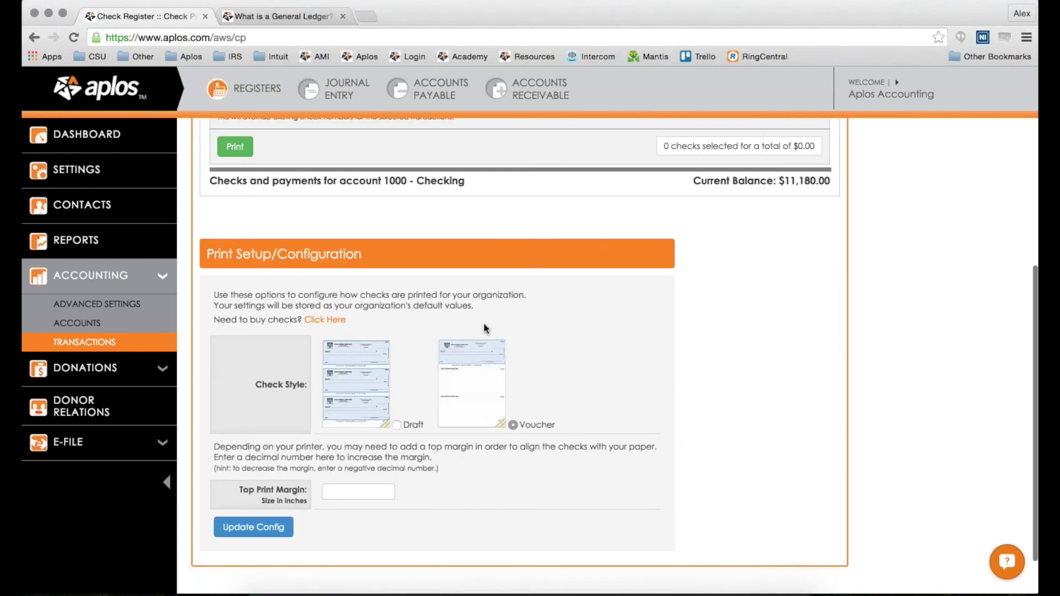
pyautogui.scroll(-1, 484, 325)
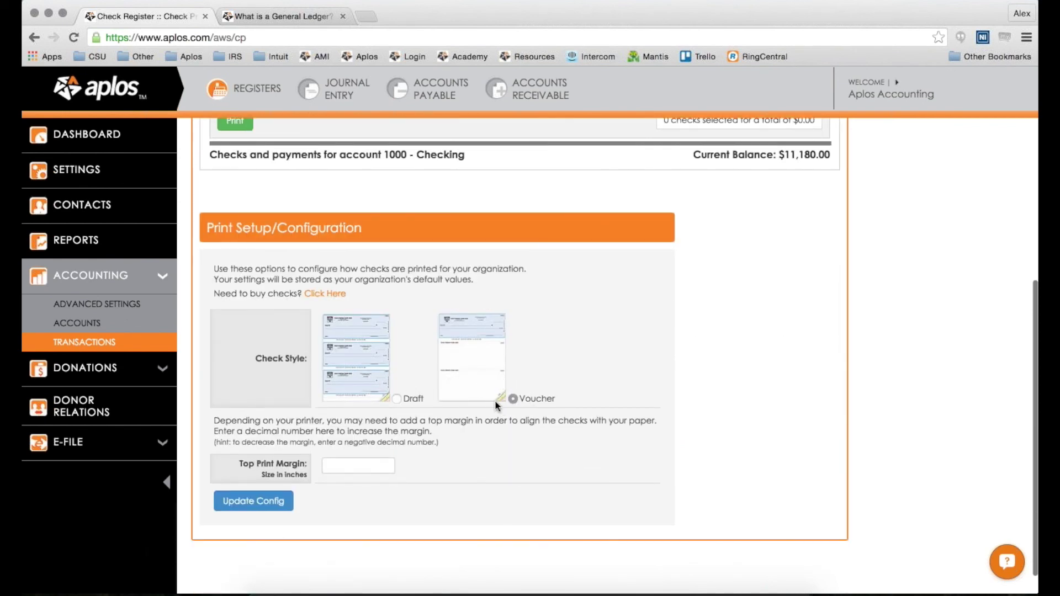
# Step: View the linked Dynamic Systems page for buying checks and close it
pyautogui.scroll(2, 386, 368)
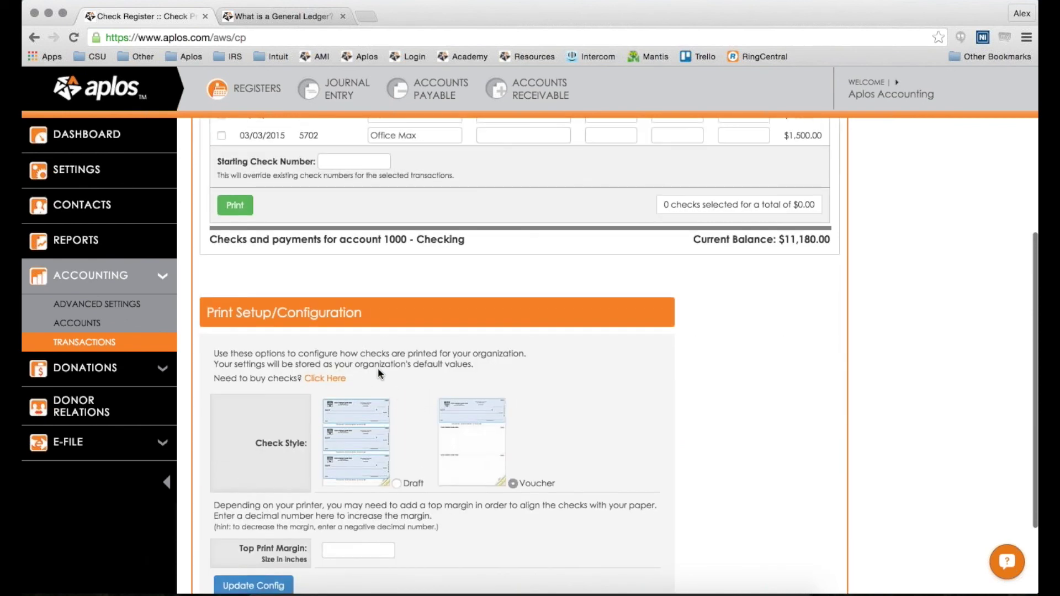
pyautogui.click(316, 380)
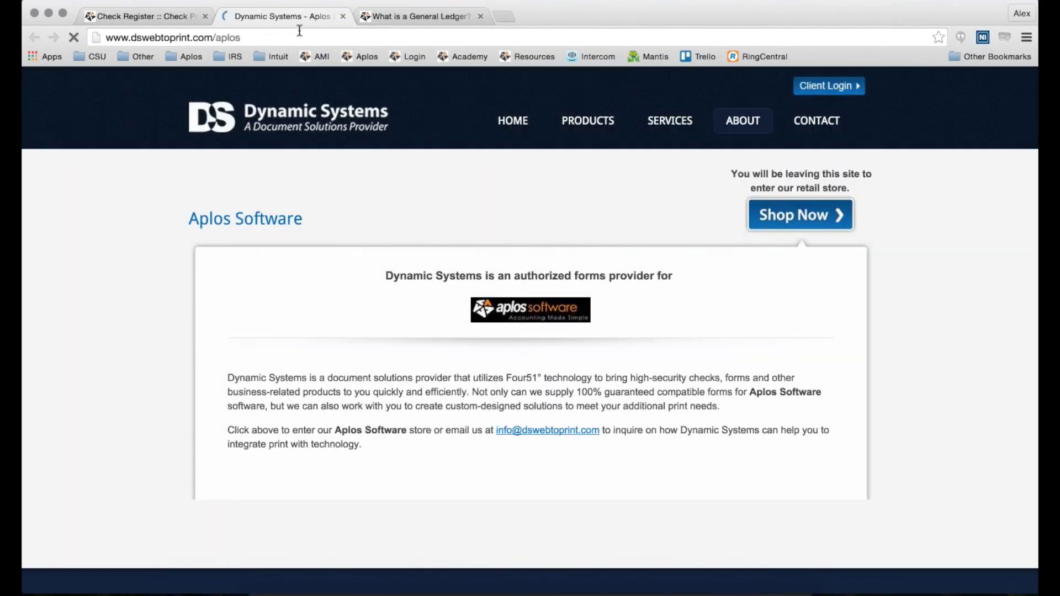
pyautogui.click(342, 16)
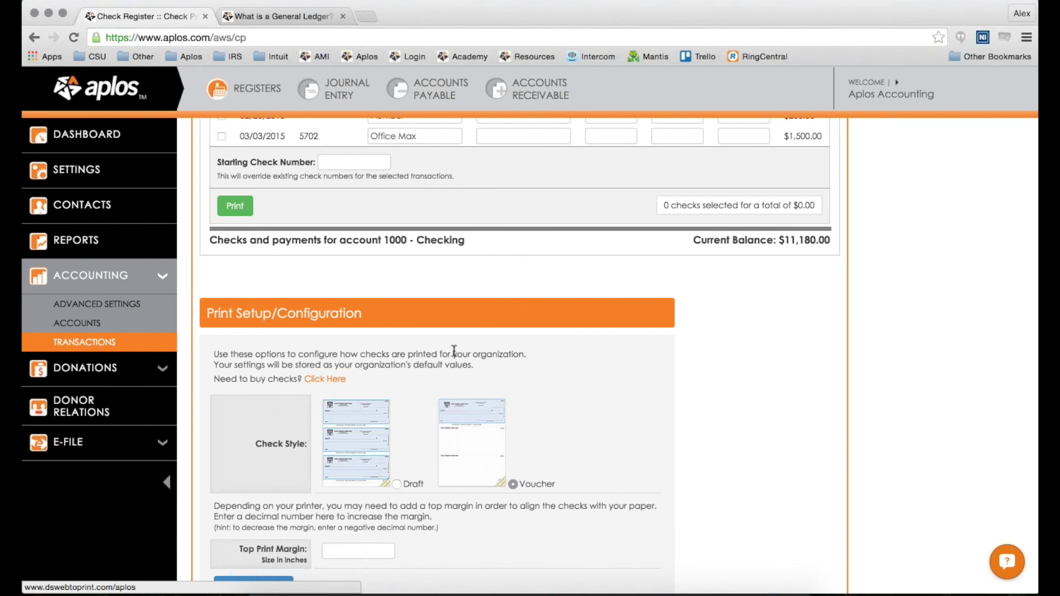
# Step: Select the Plumber and Best Buy payments for check printing and set the starting check number to 1000
pyautogui.scroll(-2, 368, 292)
pyautogui.scroll(6, 227, 313)
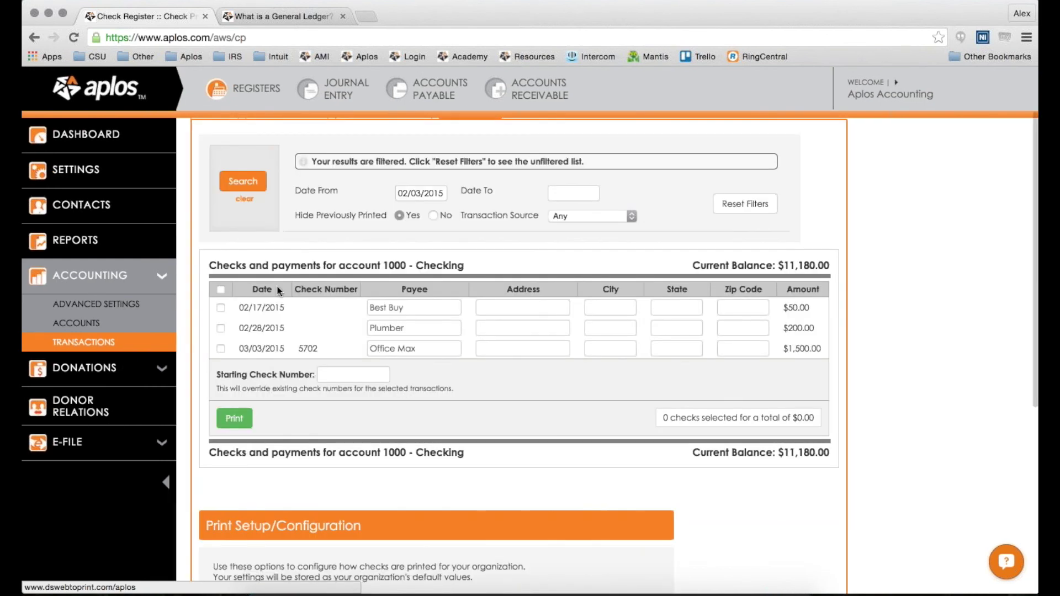
pyautogui.click(221, 328)
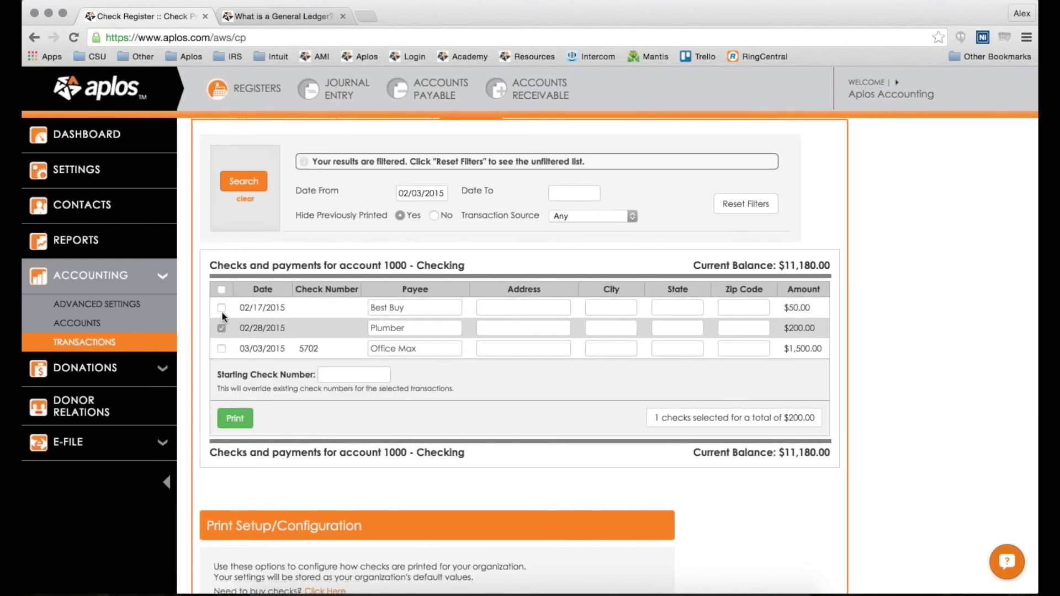
pyautogui.click(221, 308)
pyautogui.scroll(-1, 253, 313)
pyautogui.scroll(-1, 252, 314)
pyautogui.click(348, 355)
pyautogui.write('1000')
pyautogui.click(535, 383)
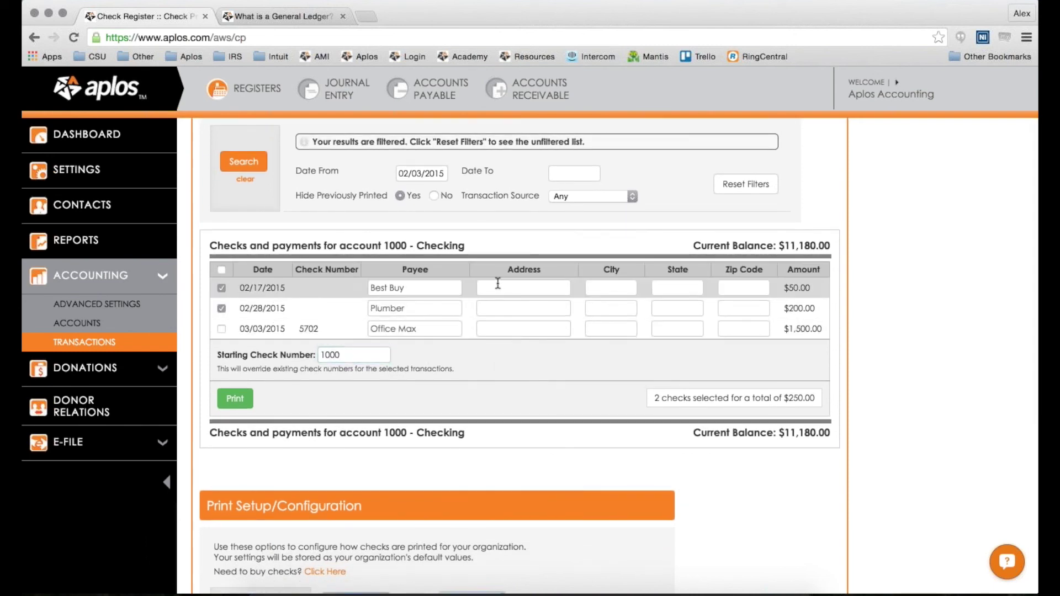
# Step: Review the check print filters, payments list and Print Setup/Configuration options, and return to the account registers
pyautogui.scroll(-5, 480, 319)
pyautogui.scroll(5, 340, 421)
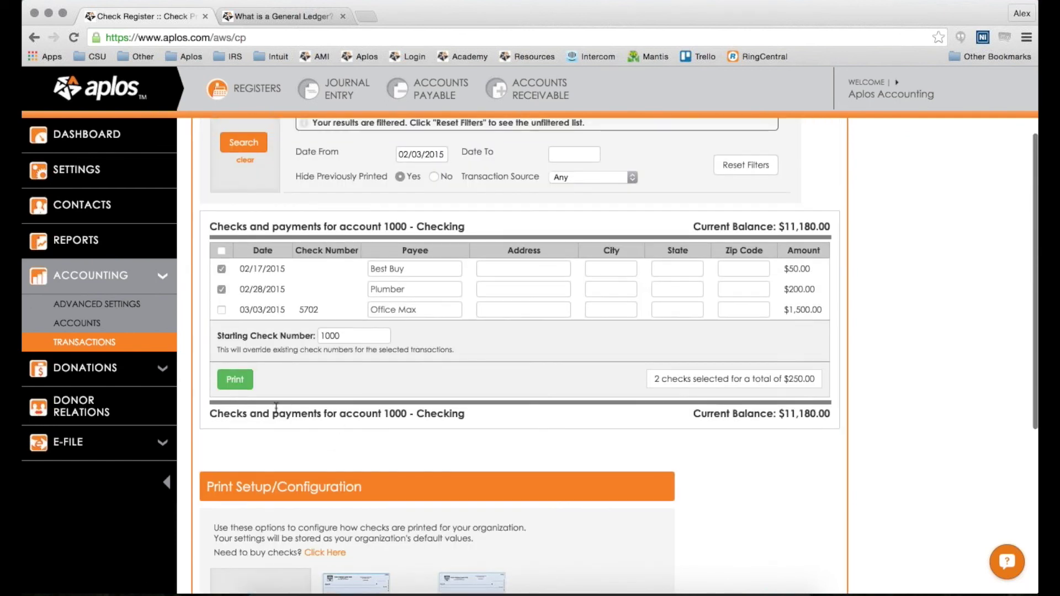
pyautogui.scroll(2, 529, 422)
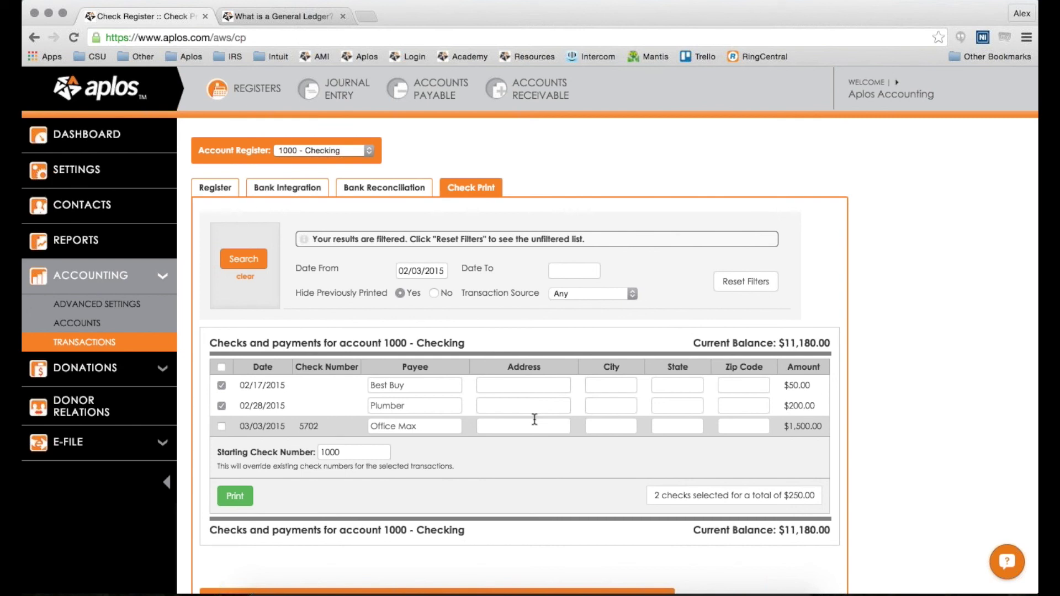
pyautogui.scroll(-6, 534, 419)
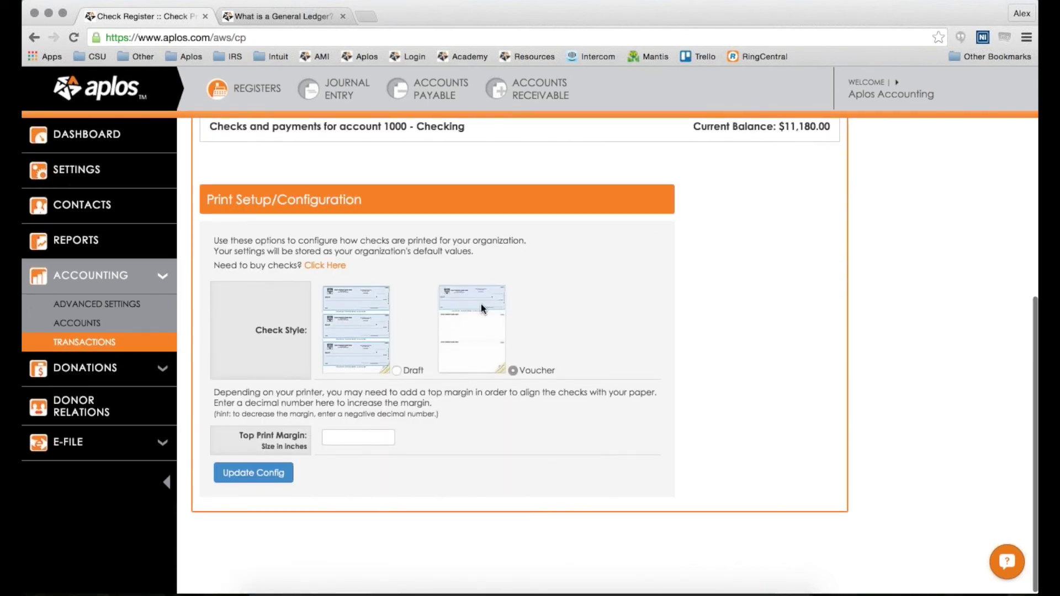
pyautogui.scroll(7, 481, 304)
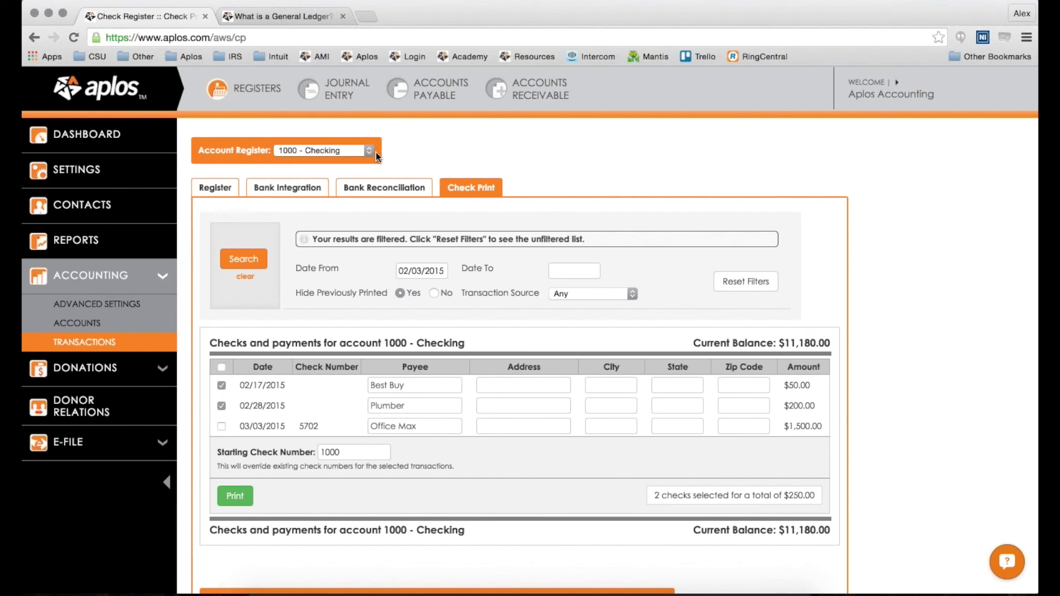
pyautogui.click(259, 88)
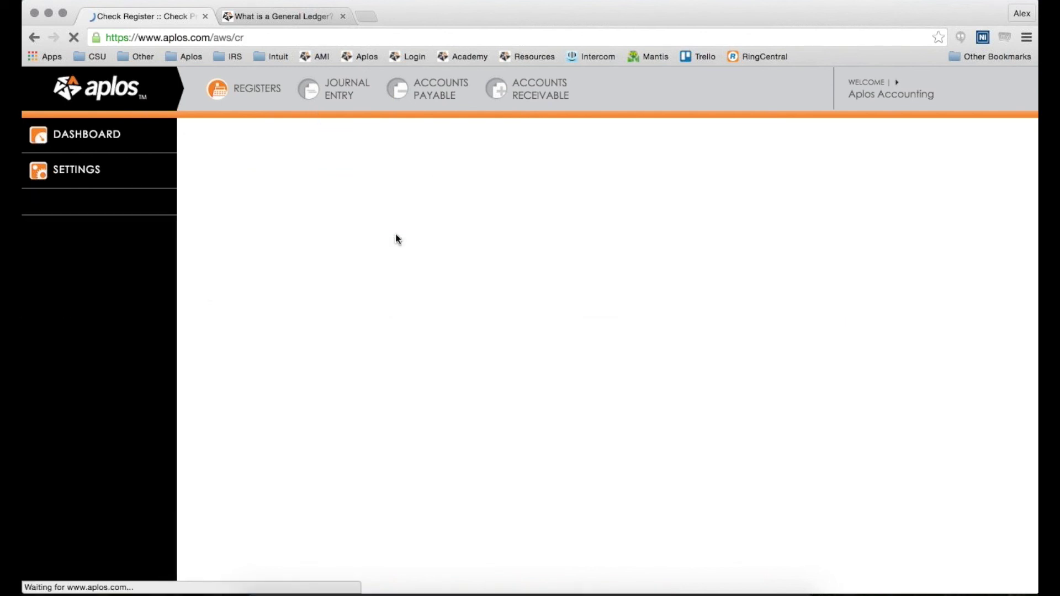